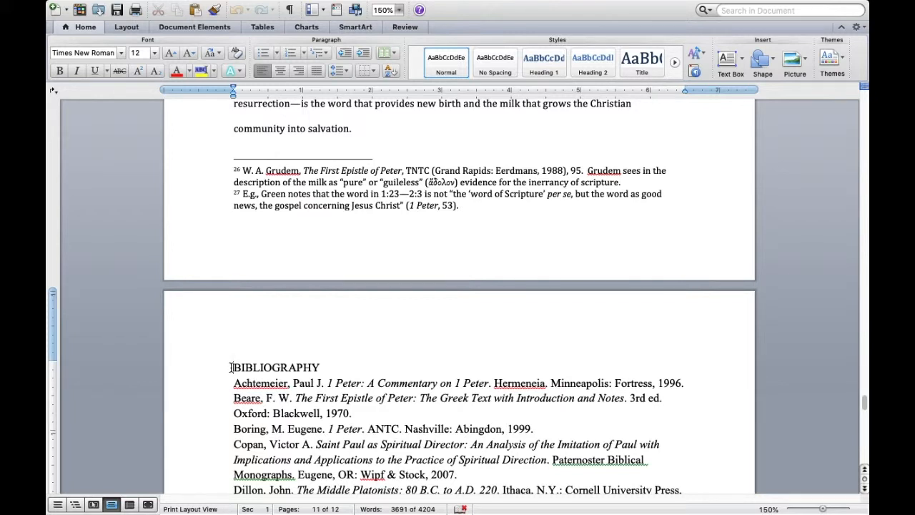
Start the BIBLIOGRAPHY heading on a new page using a Next Page section break, and remove the heading's first-line indent
key(BackSpace)
scroll(294, 166, up, 2)
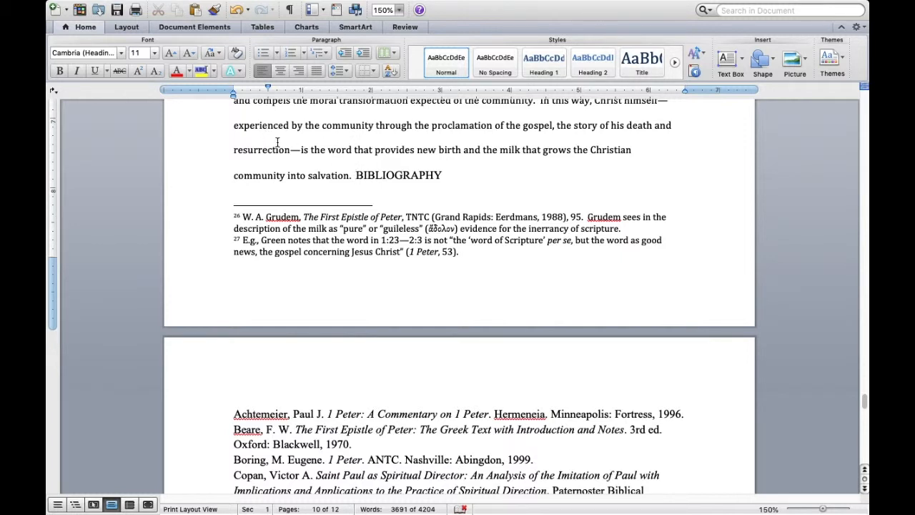
click(132, 32)
click(139, 59)
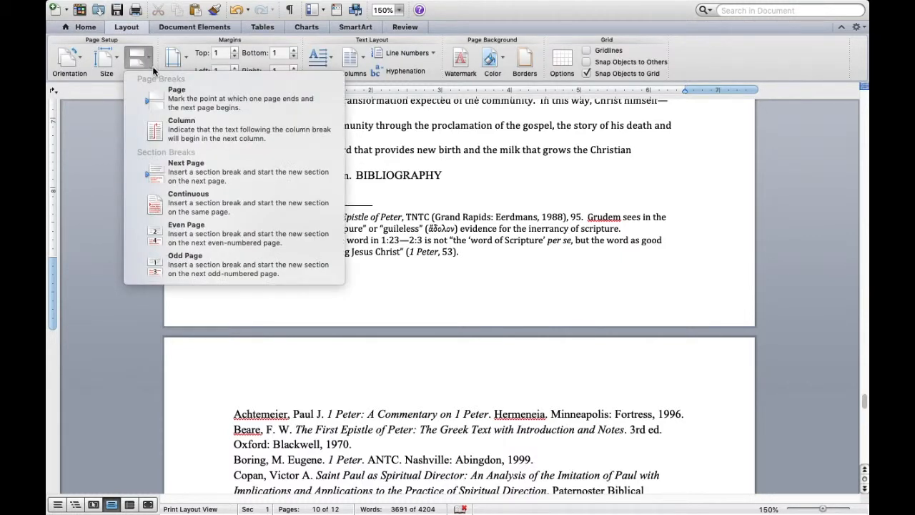
click(182, 173)
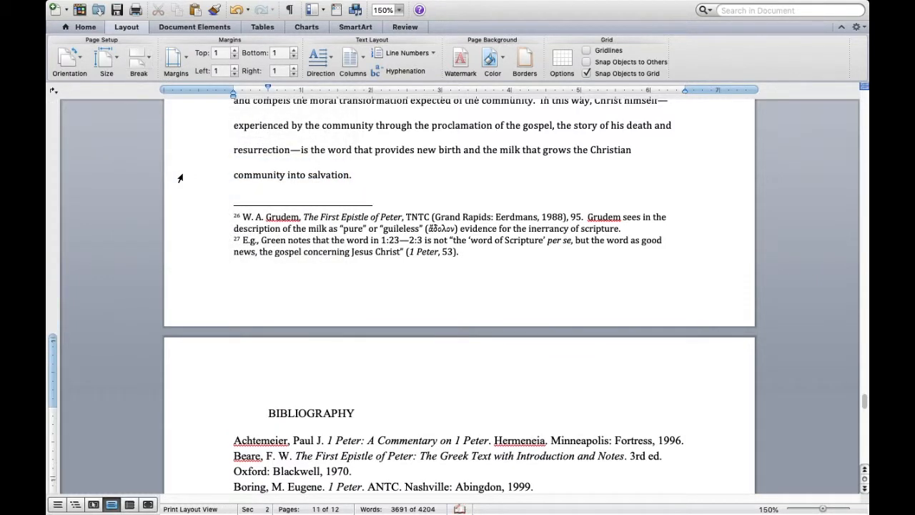
click(268, 413)
key(BackSpace)
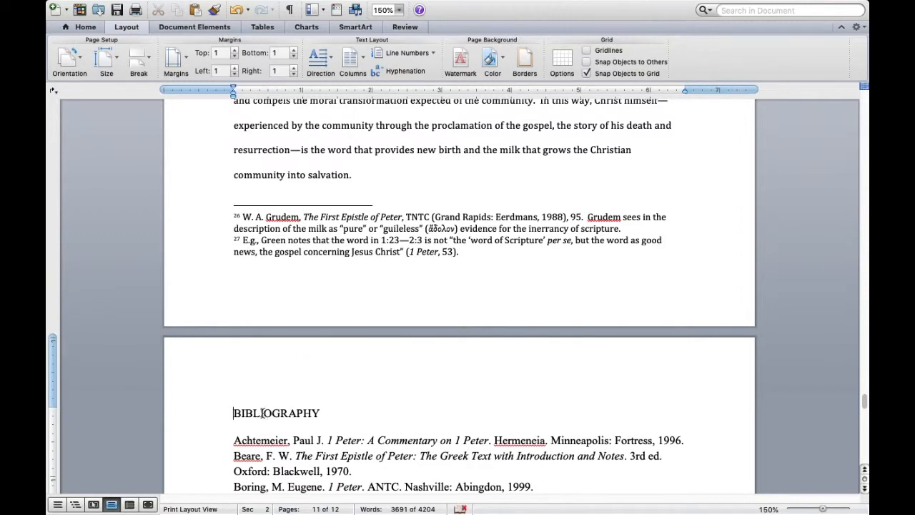
Insert two blank lines above the BIBLIOGRAPHY heading
scroll(263, 414, down, 3)
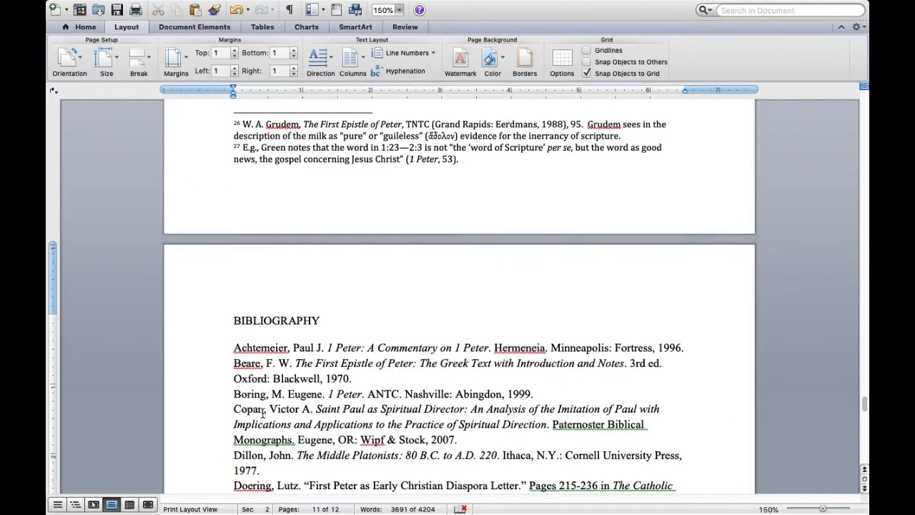
scroll(264, 414, down, 4)
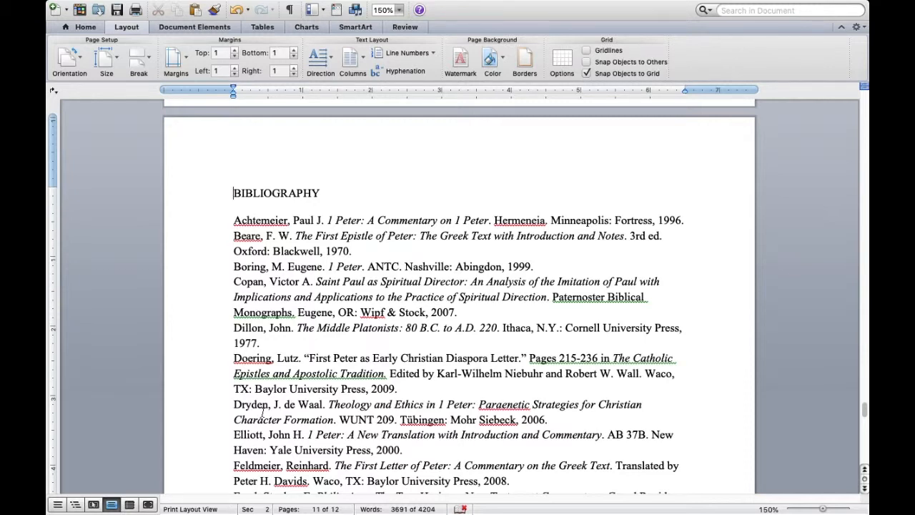
key(Return)
key(Return)
key(Return)
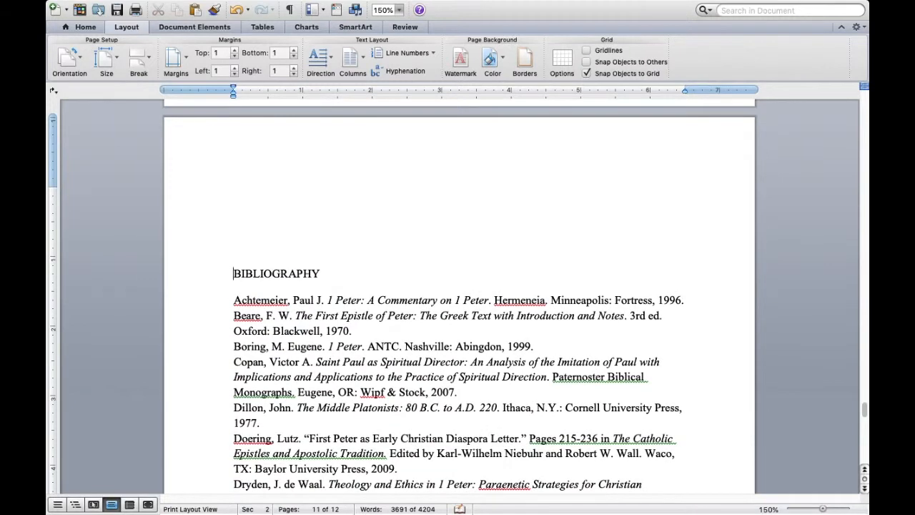
key(BackSpace)
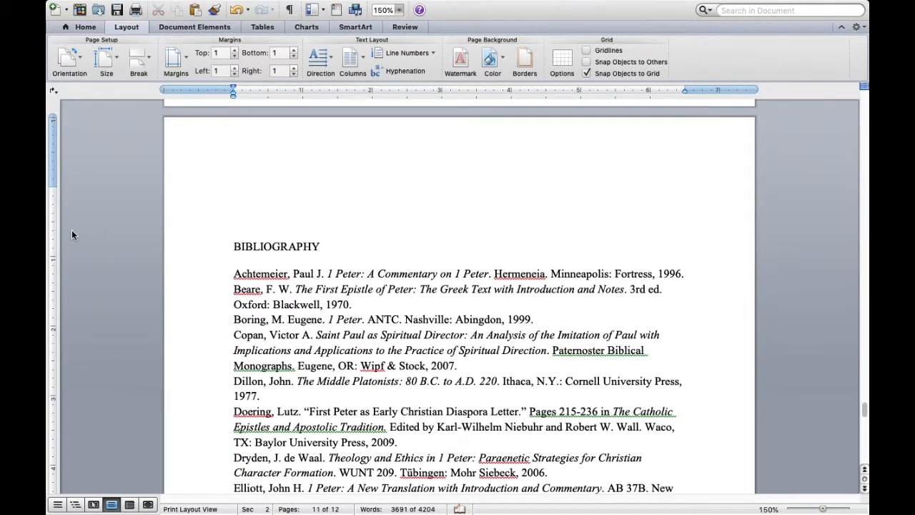
Set the BIBLIOGRAPHY heading's line spacing to 1.0 and center the heading
click(91, 27)
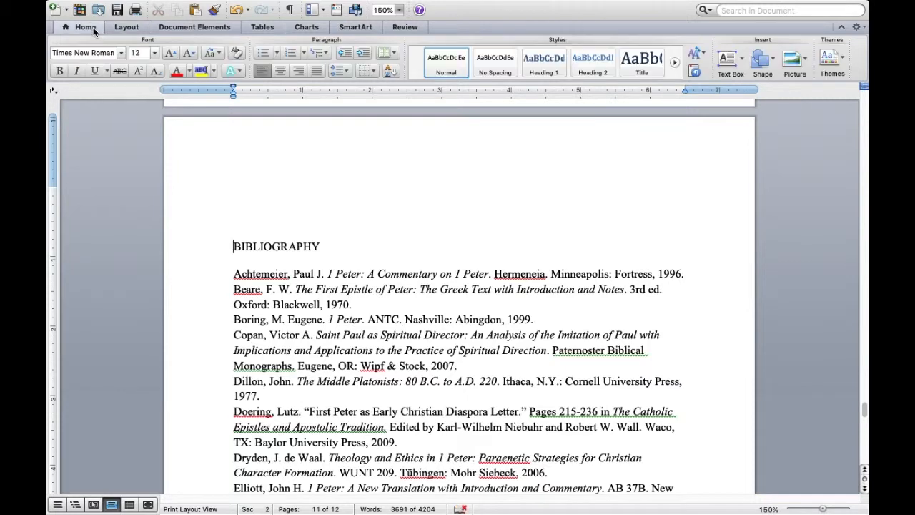
click(349, 69)
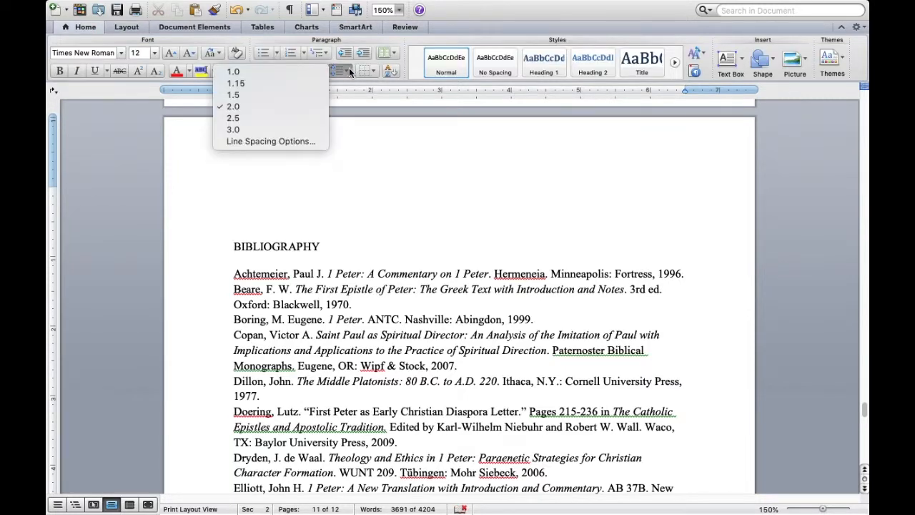
click(255, 72)
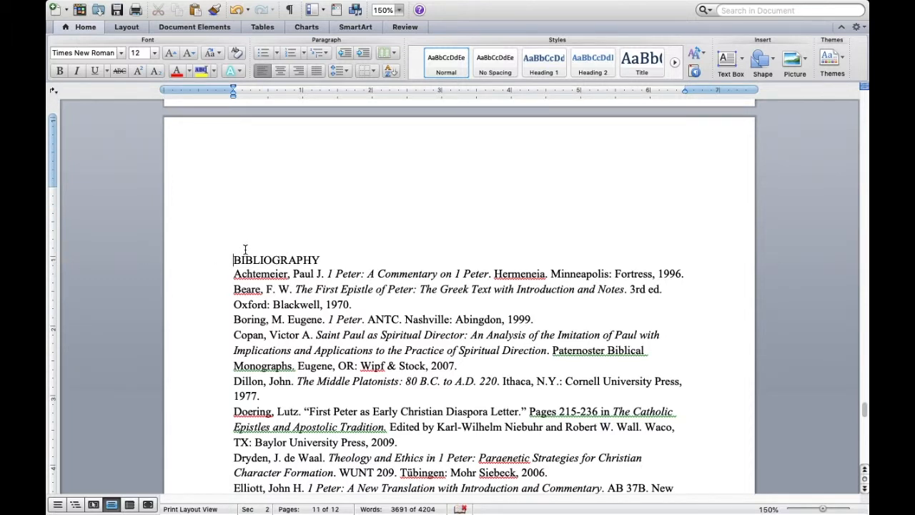
click(278, 71)
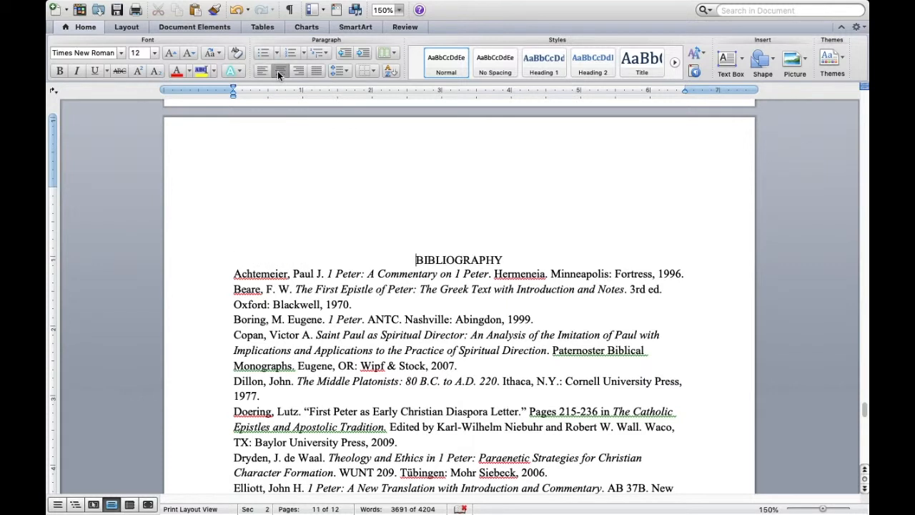
Insert two blank lines between the BIBLIOGRAPHY heading and the first entry
click(503, 259)
key(Return)
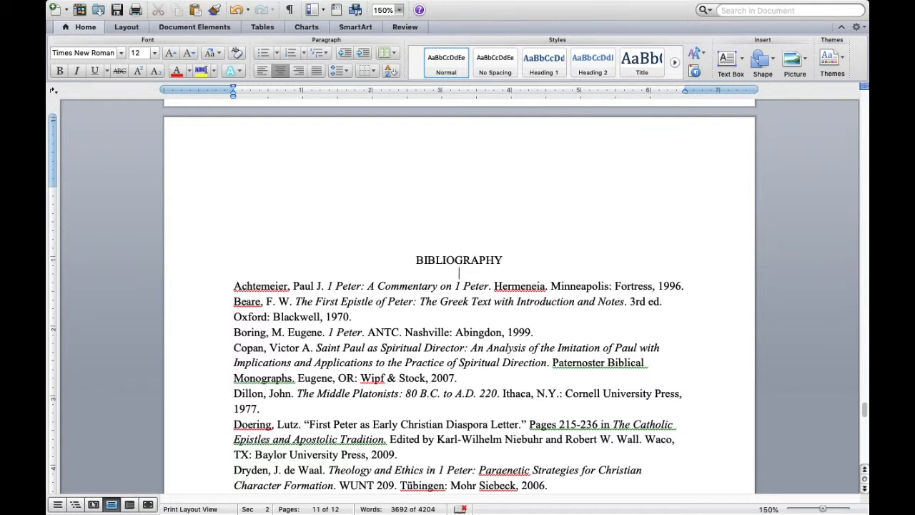
key(Return)
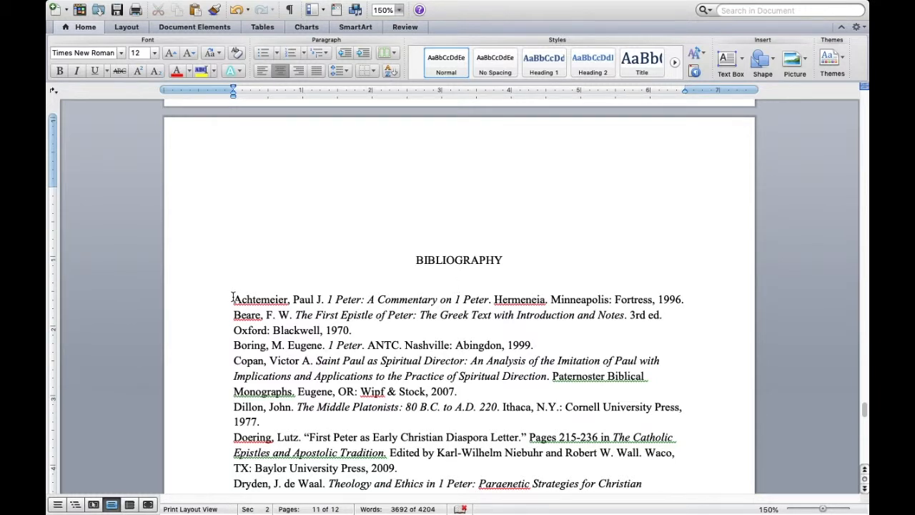
Merge the third bibliography entry into the one above it, and restore the paragraph break between them
click(233, 345)
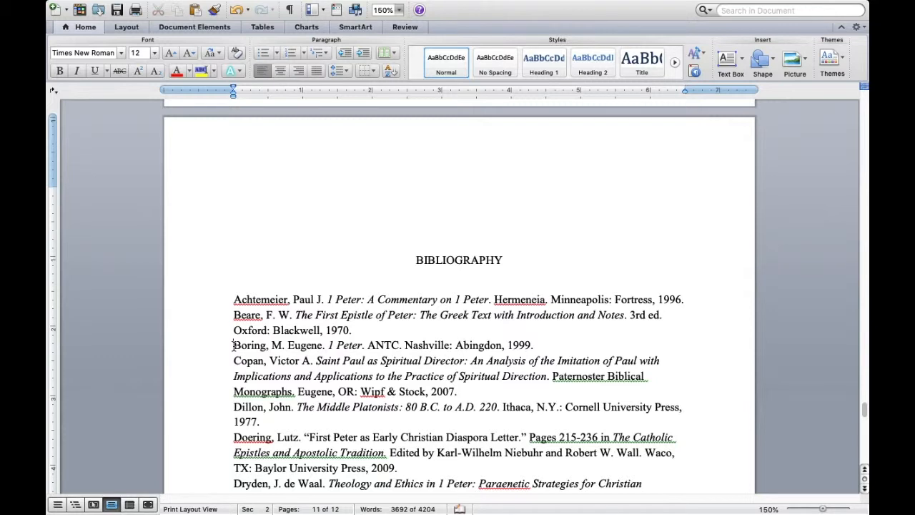
key(BackSpace)
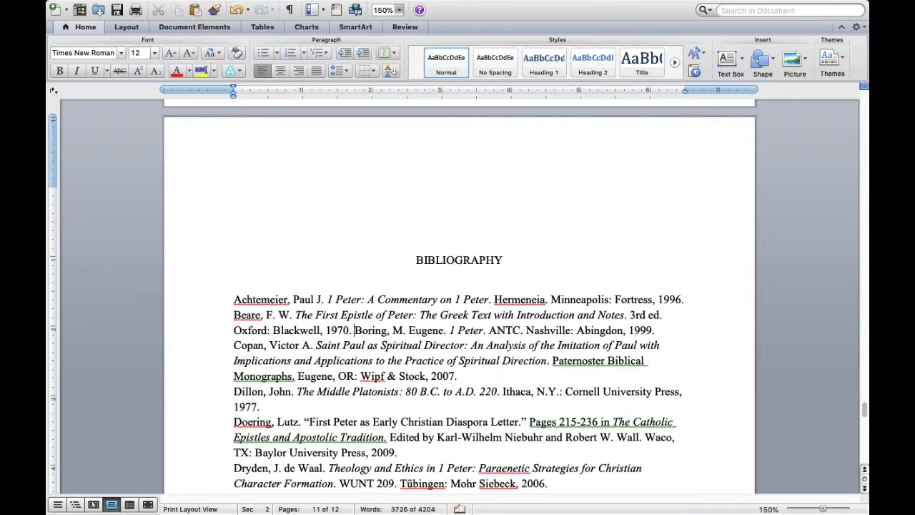
key(Return)
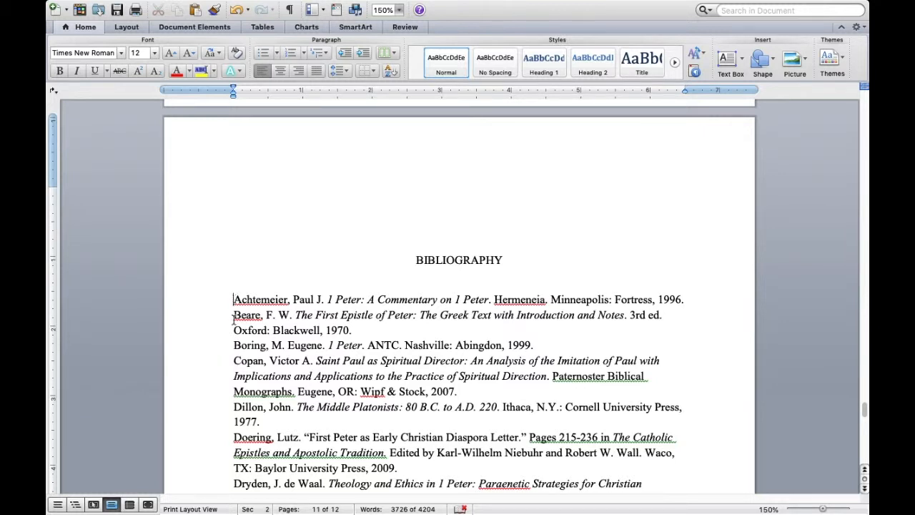
drag(233, 300, 243, 466)
scroll(258, 444, down, 10)
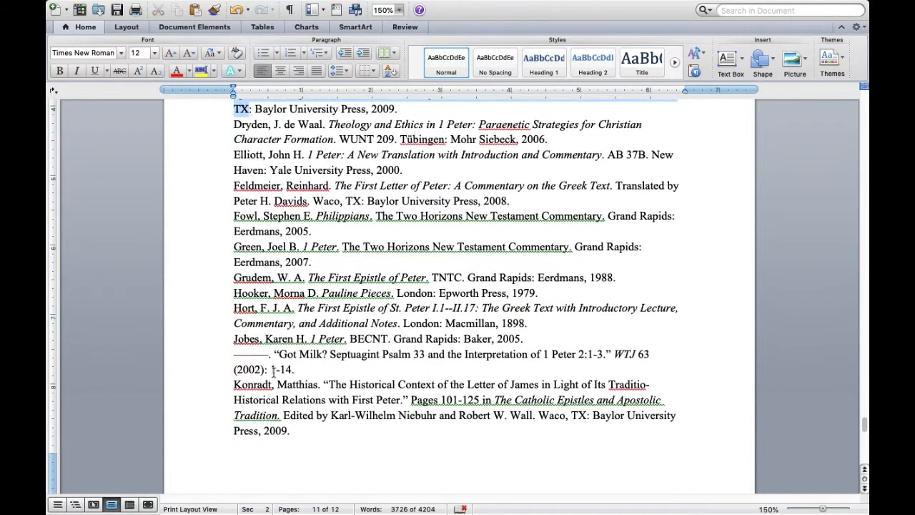
key(ctrl+Up)
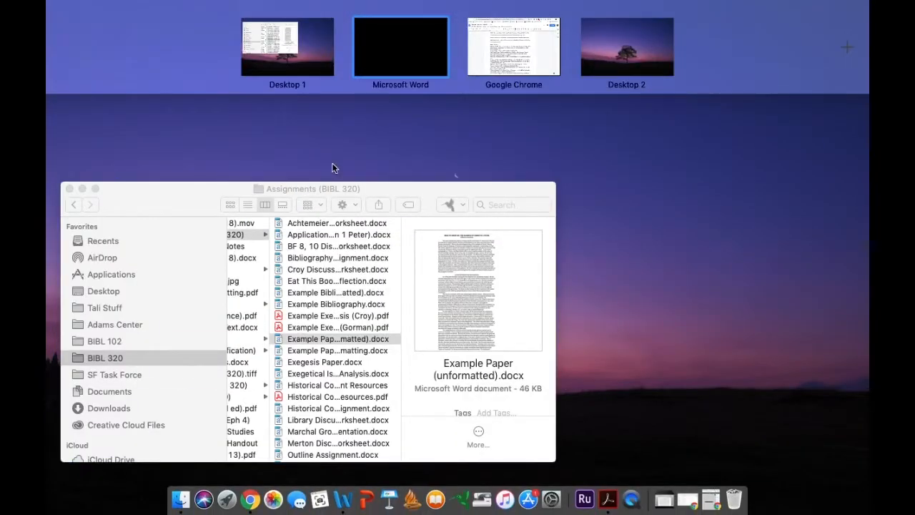
click(379, 64)
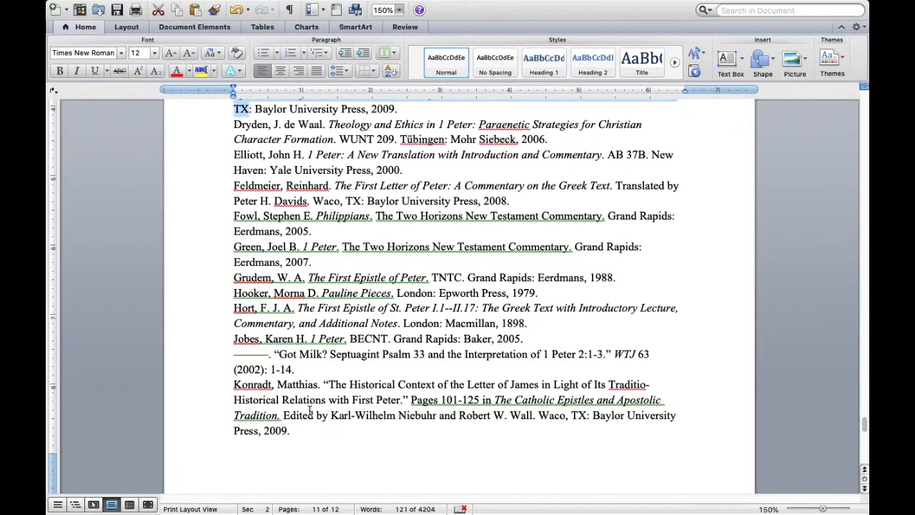
Select all bibliography entries, from the last one up to the first, and set their line spacing to 1.0
scroll(309, 411, down, 10)
scroll(309, 410, up, 4)
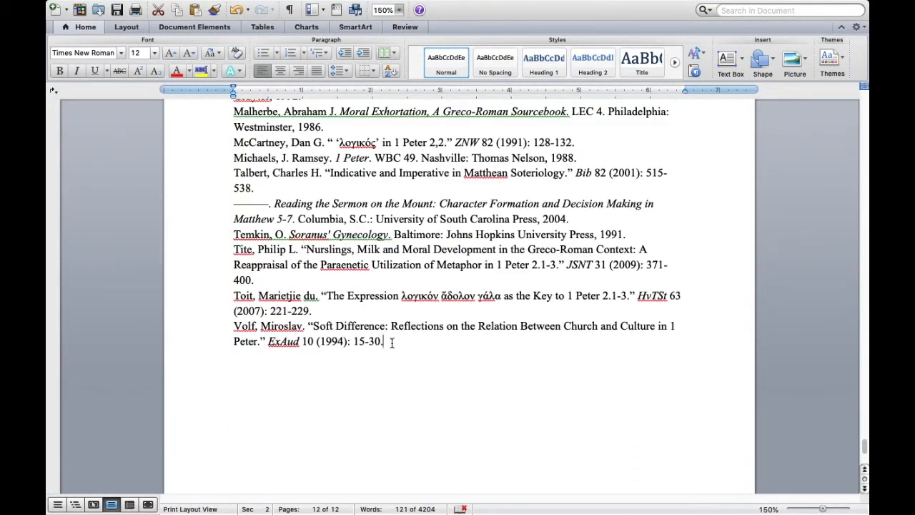
drag(388, 342, 235, 247)
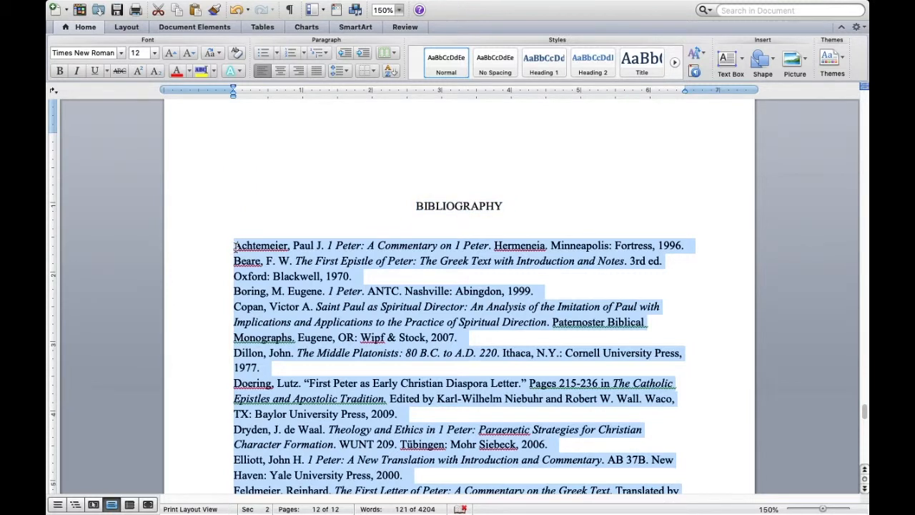
click(341, 72)
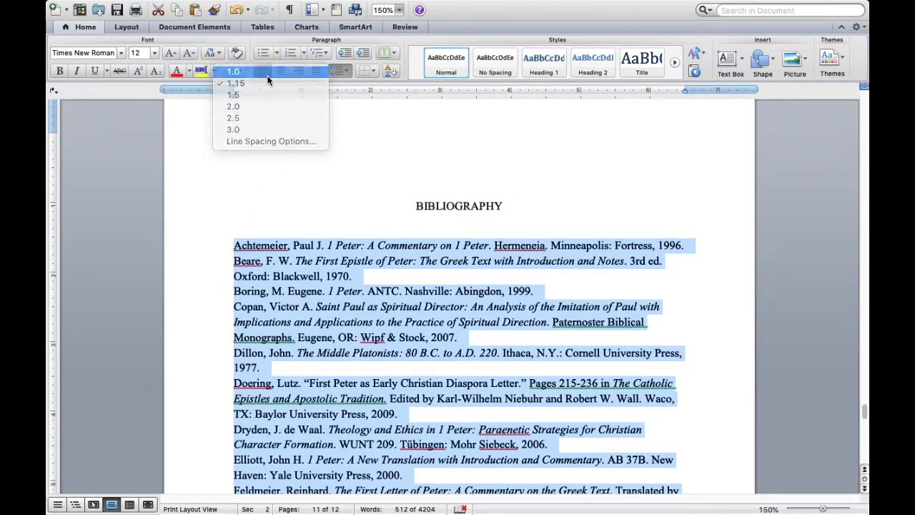
click(267, 73)
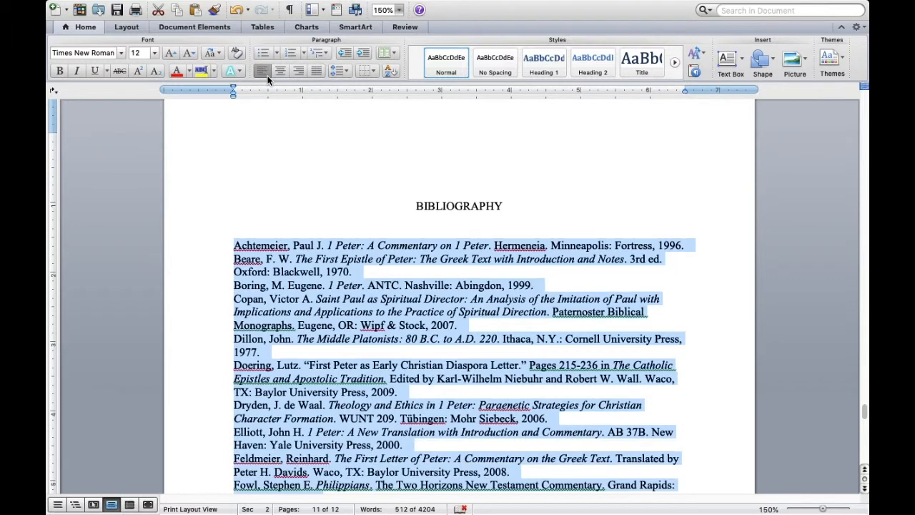
Set the paragraph spacing after the selected bibliography entries to 12 pt
click(346, 70)
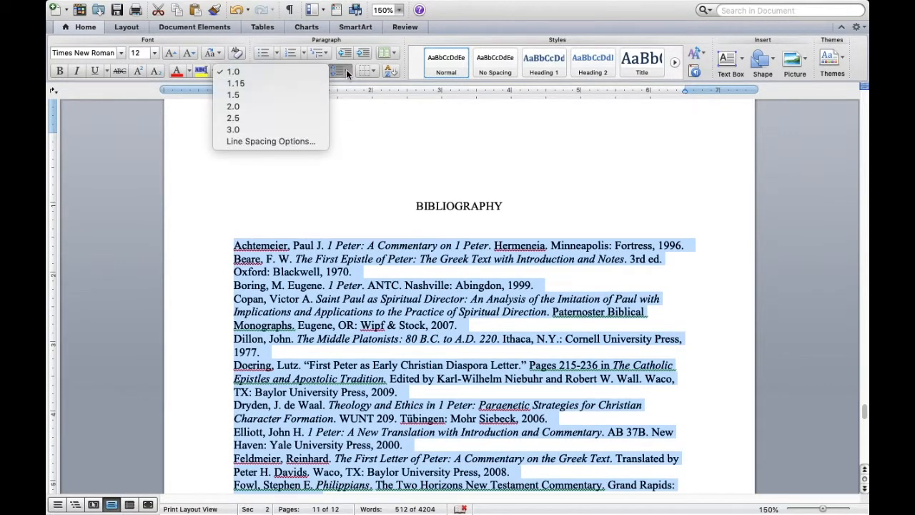
click(308, 141)
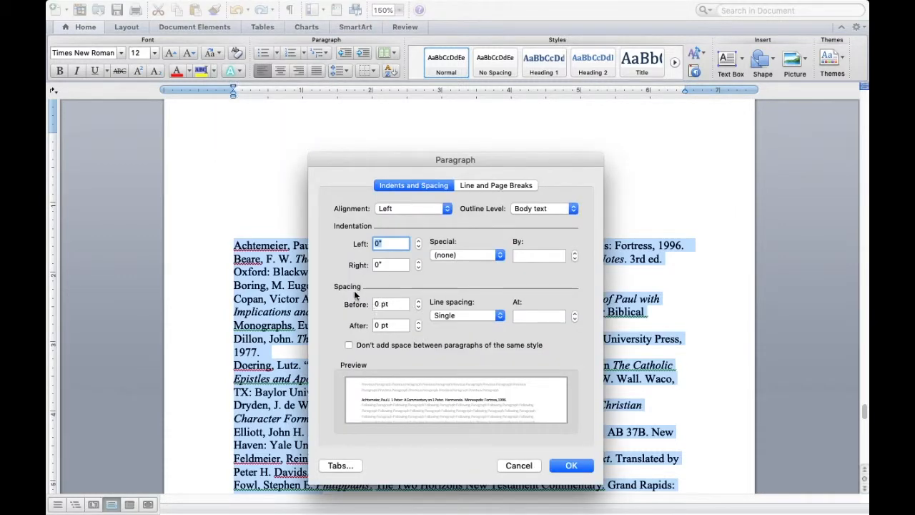
click(379, 326)
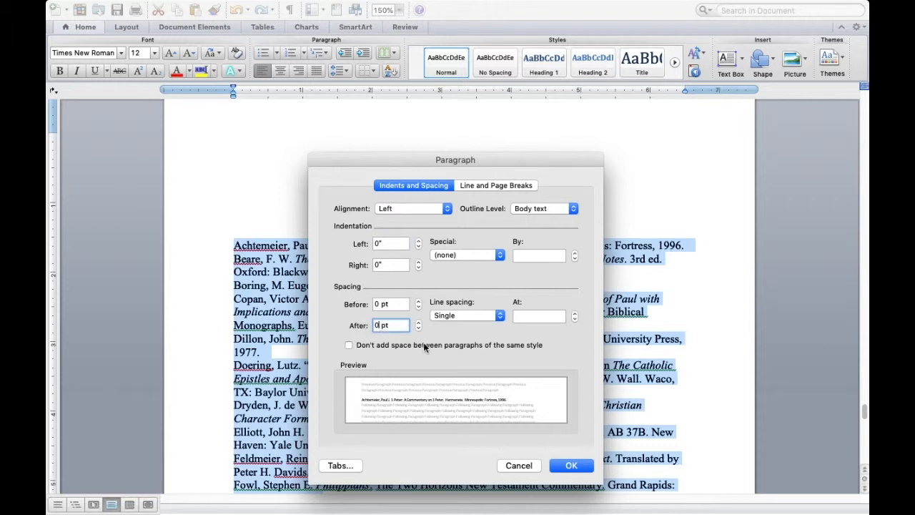
key(BackSpace)
key(BackSpace)
text(12)
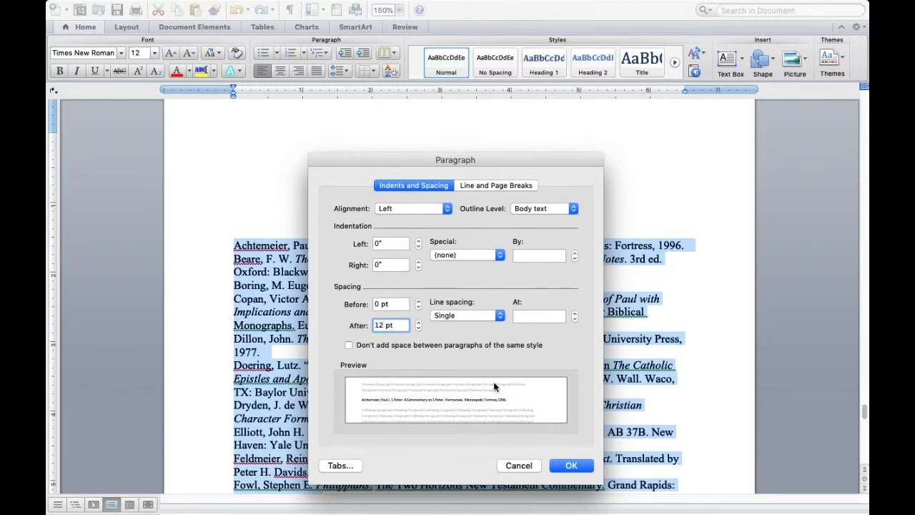
click(567, 466)
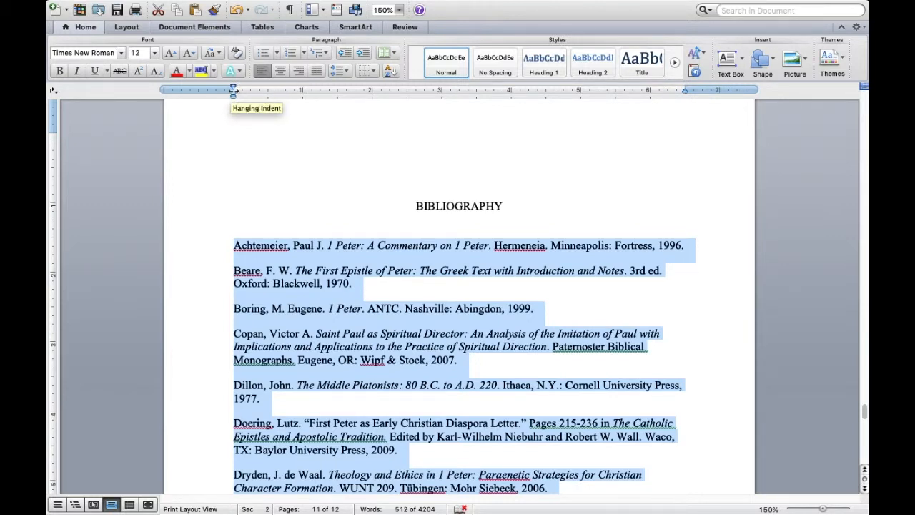
Give the selected bibliography entries a hanging indent of about 0.5 inch and clear the selection
drag(233, 91, 267, 94)
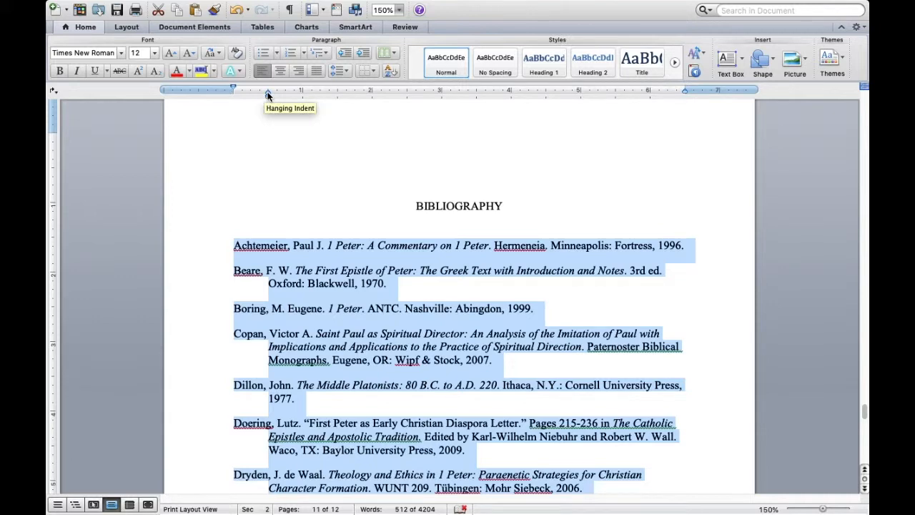
click(280, 303)
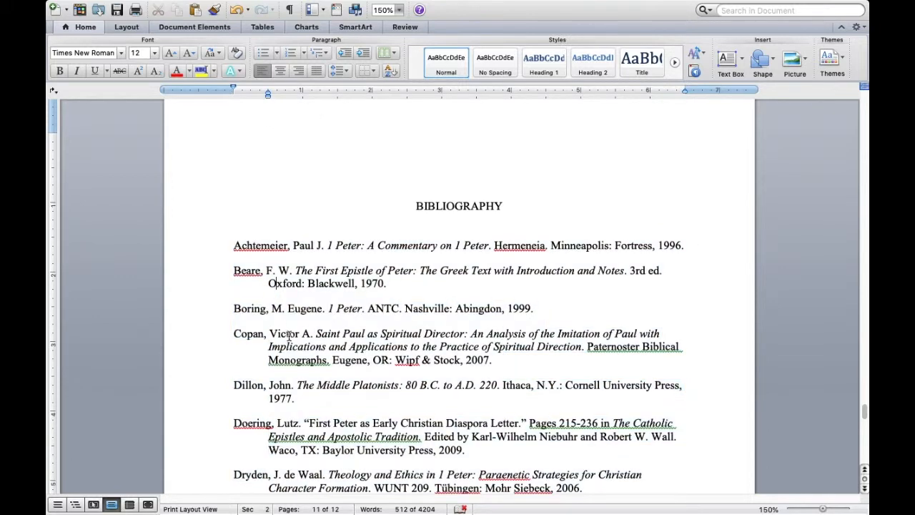
Delete the subtitle from the "Saint Paul as Spiritual Director" entry and end the shortened title with a period
scroll(286, 321, down, 2)
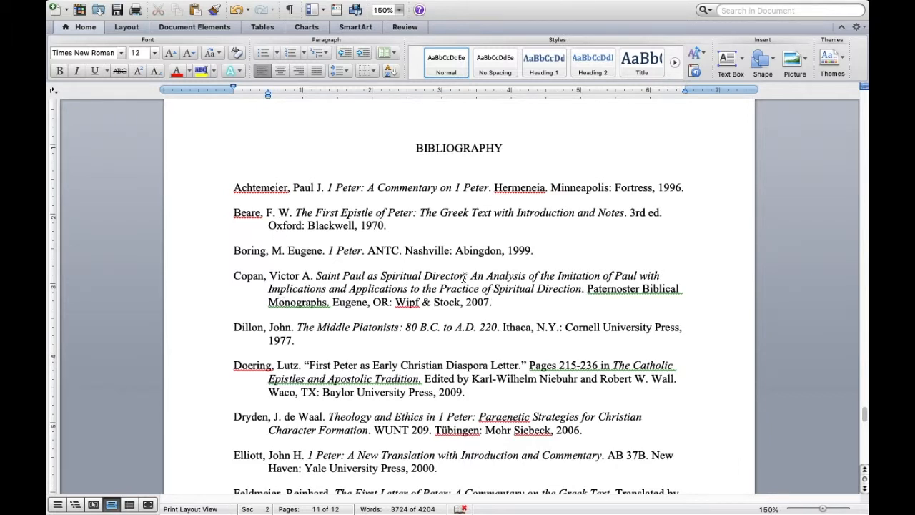
drag(465, 277, 584, 294)
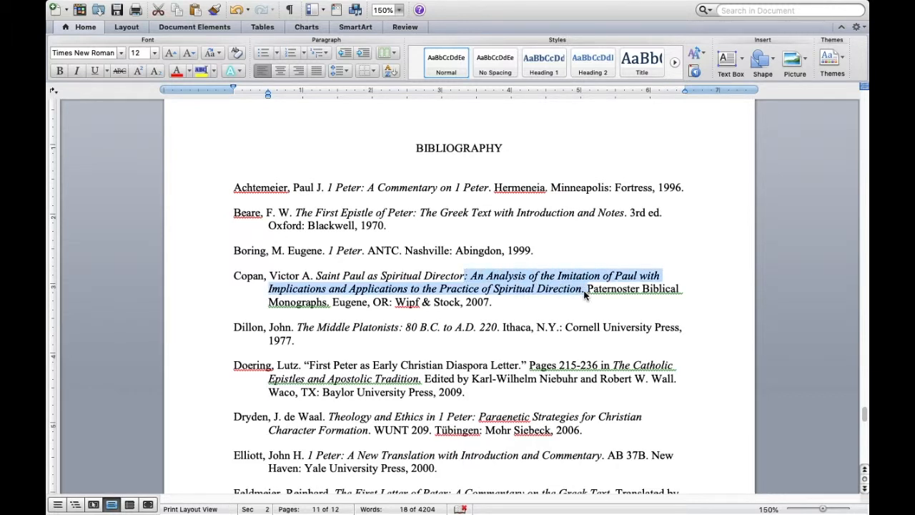
key(BackSpace)
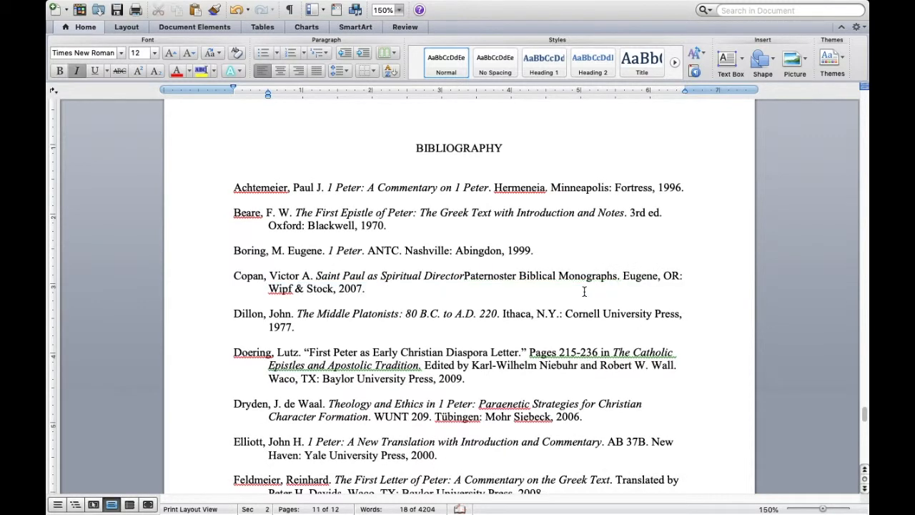
text(.)
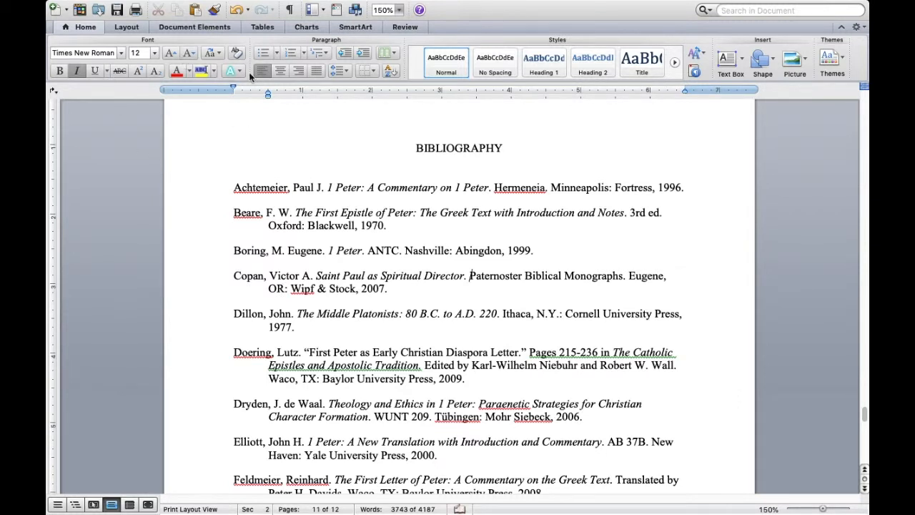
Undo the punctuation and subtitle deletion in the "Saint Paul as Spiritual Director" entry, restoring its full title
click(236, 10)
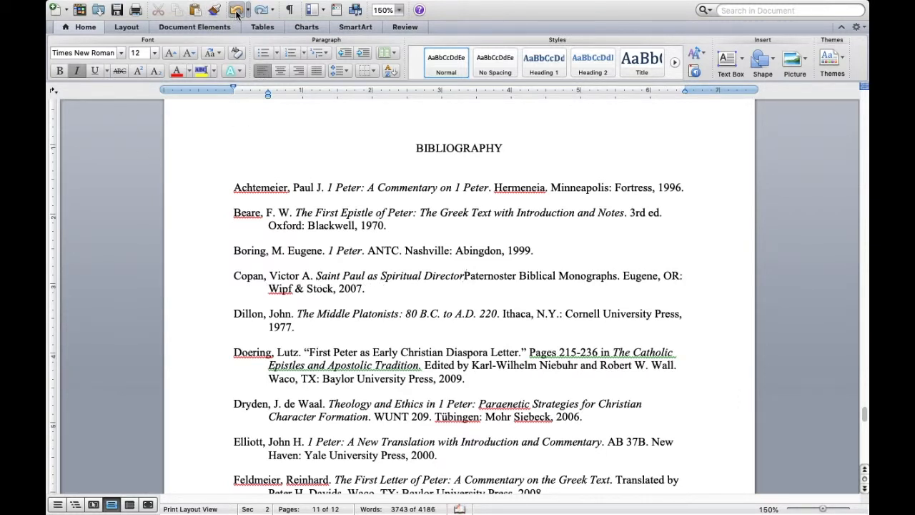
click(236, 10)
click(409, 288)
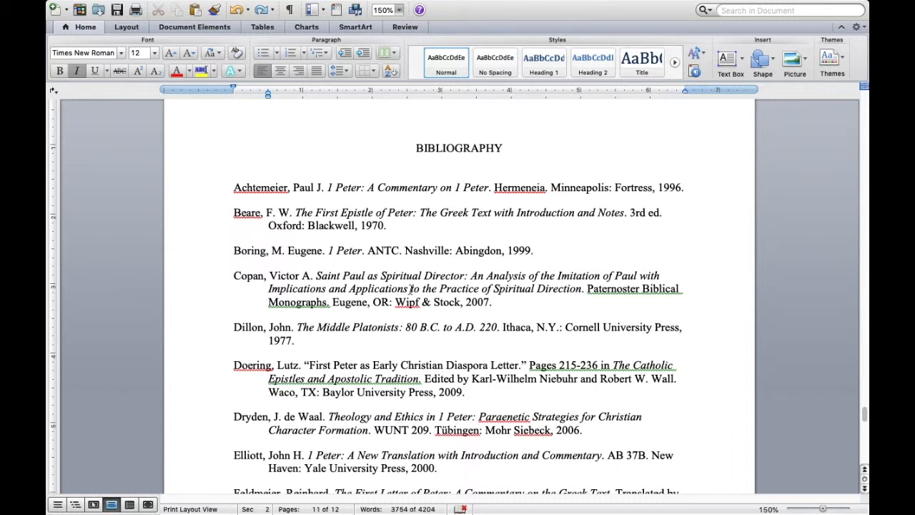
In the "Got Milk?" entry, delete the line standing in for the repeated author and replace it with three em dashes before the period
scroll(467, 312, up, 2)
scroll(467, 312, up, 1)
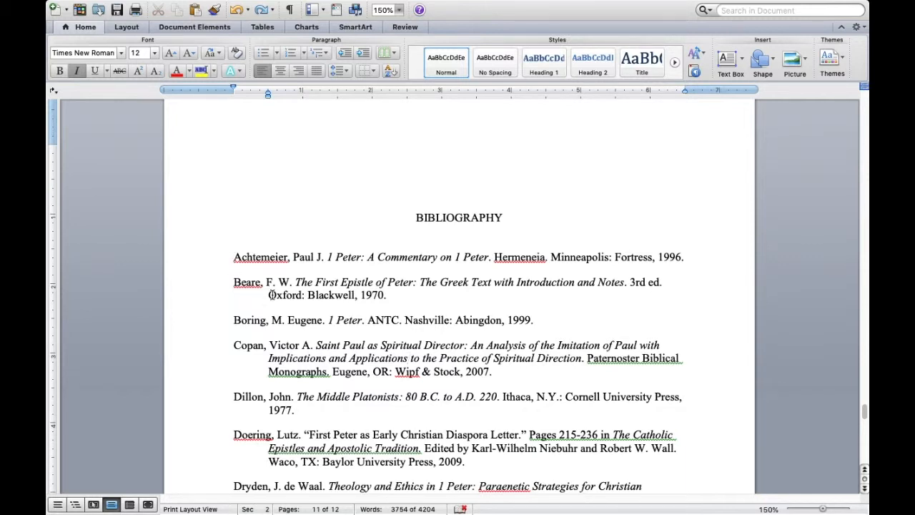
scroll(270, 295, down, 3)
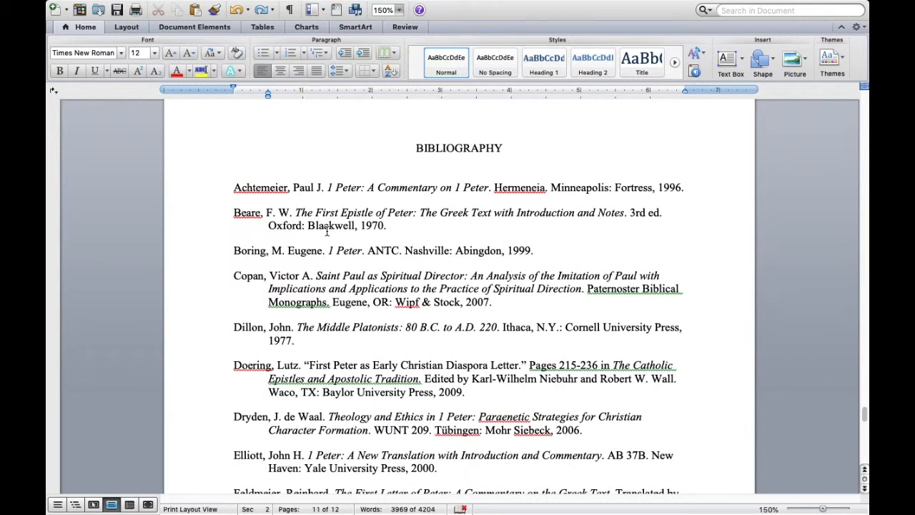
scroll(327, 230, down, 15)
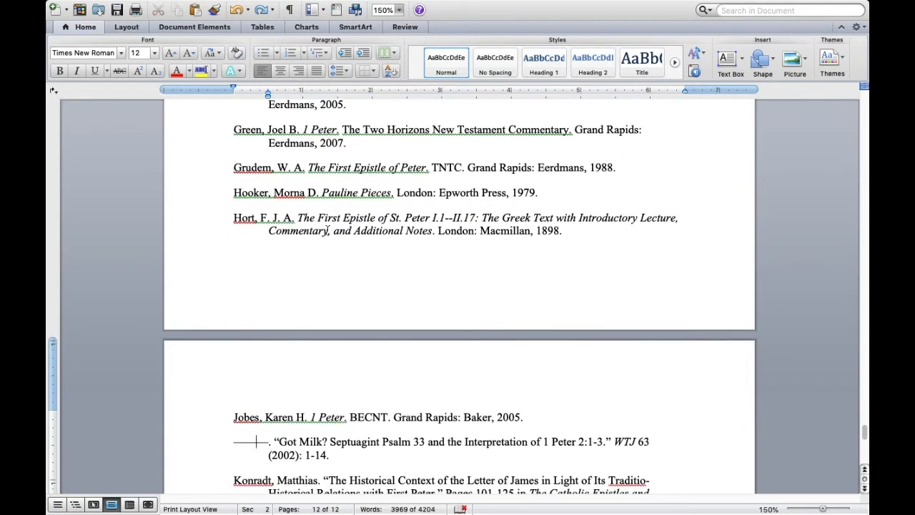
scroll(326, 230, down, 12)
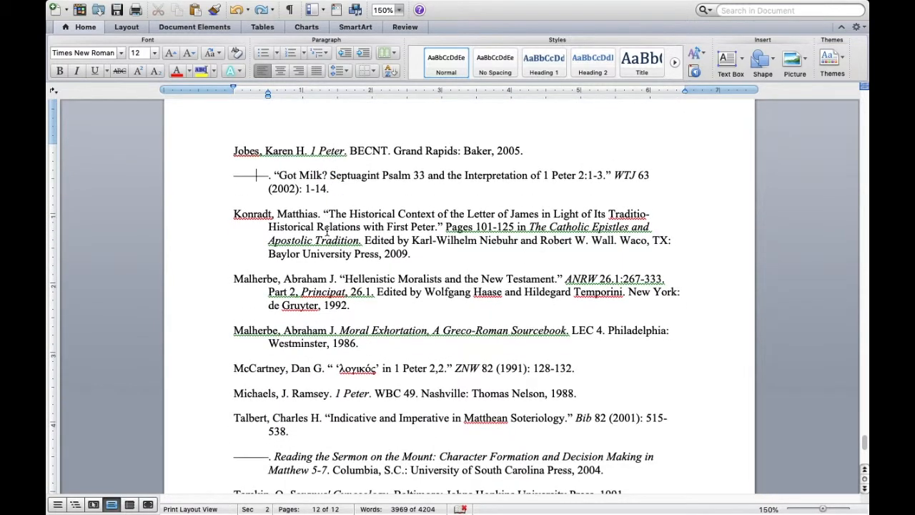
double_click(259, 176)
click(259, 178)
drag(268, 178, 237, 181)
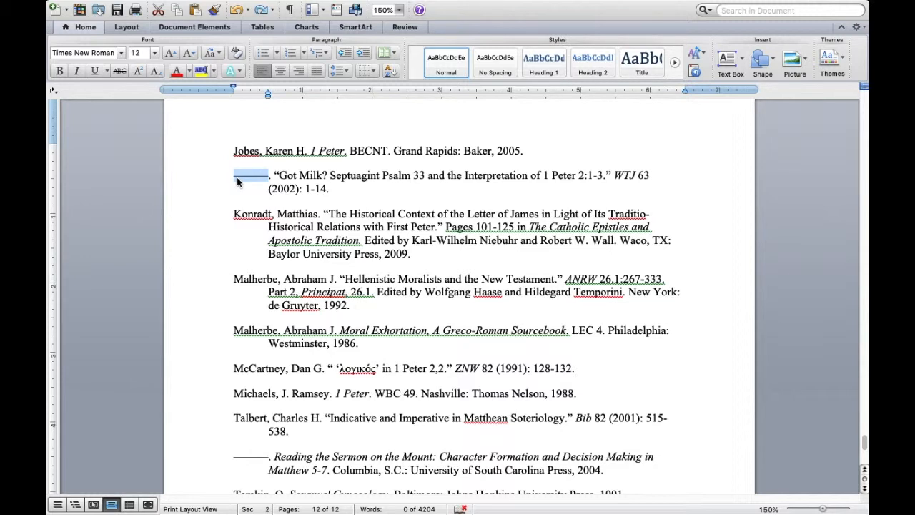
key(BackSpace)
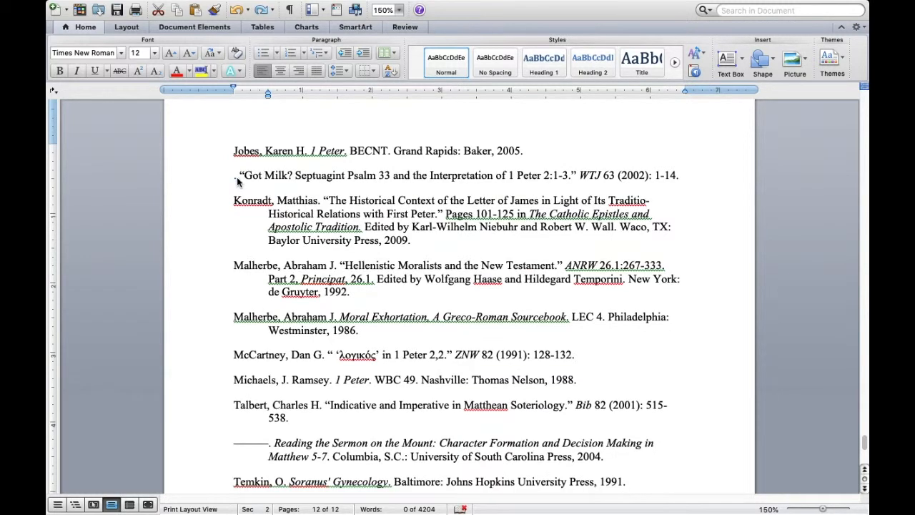
key(Delete)
key(Delete)
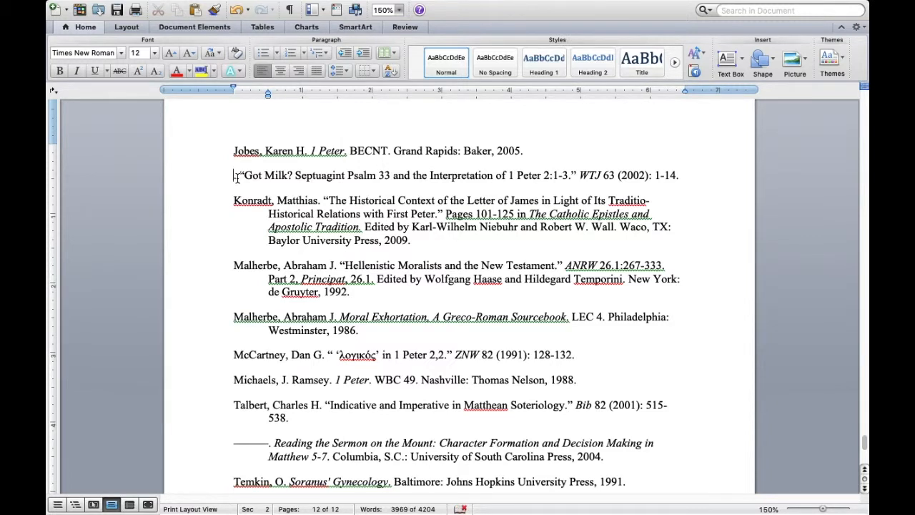
text(—)
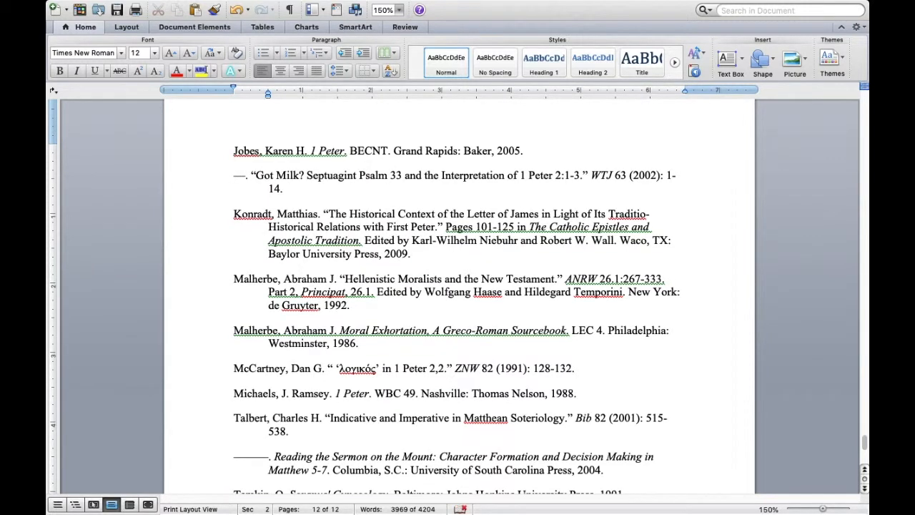
text(—)
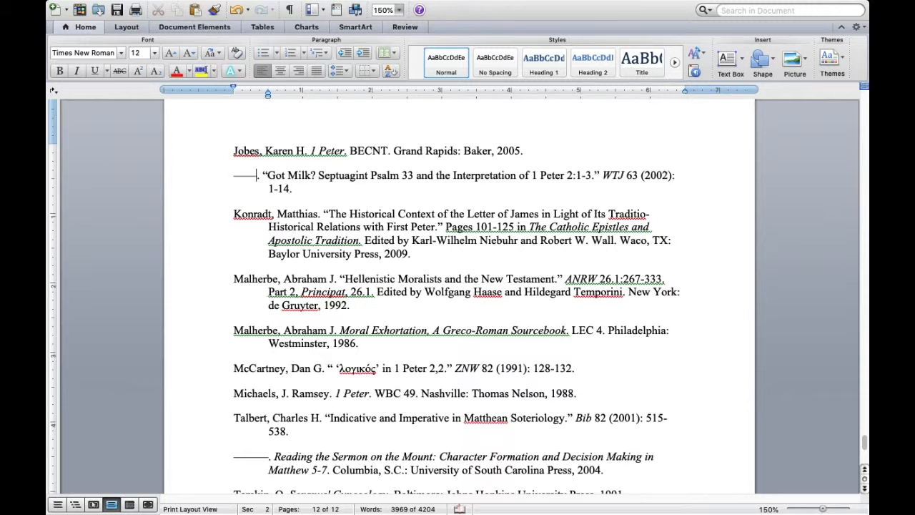
text(—)
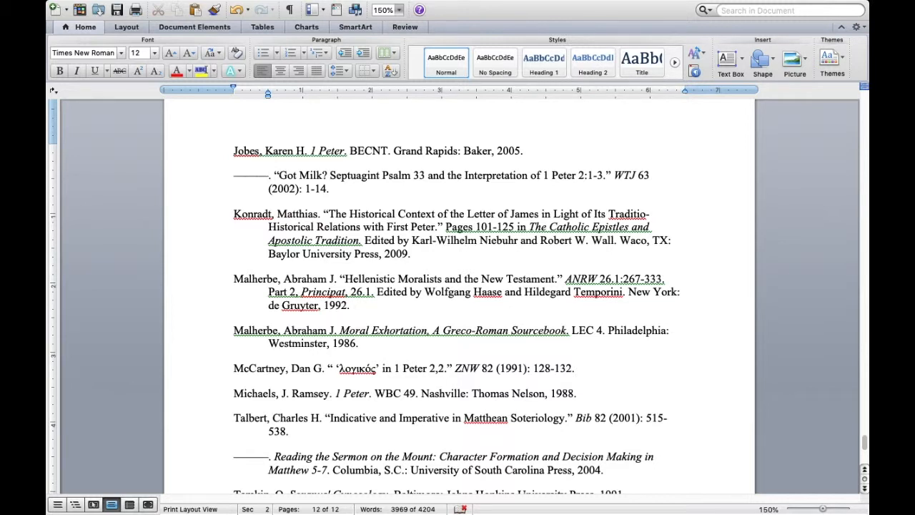
scroll(319, 327, down, 4)
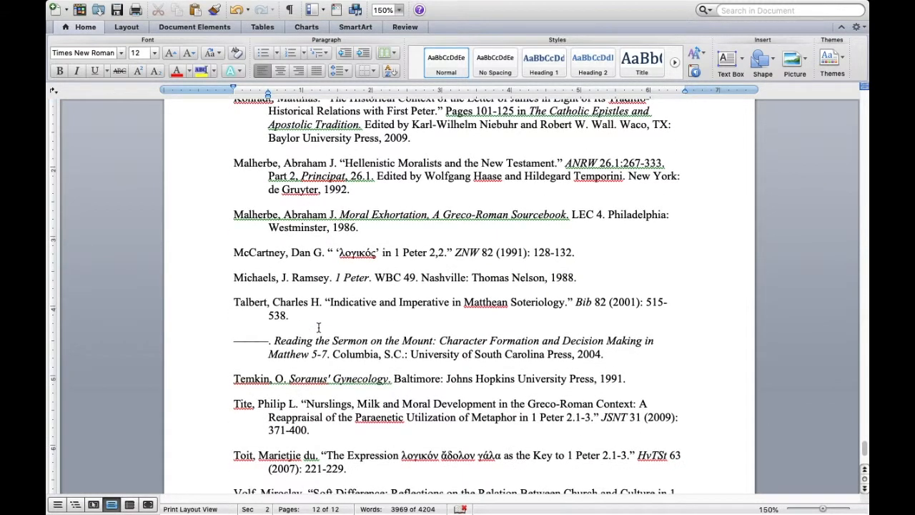
scroll(319, 327, down, 1)
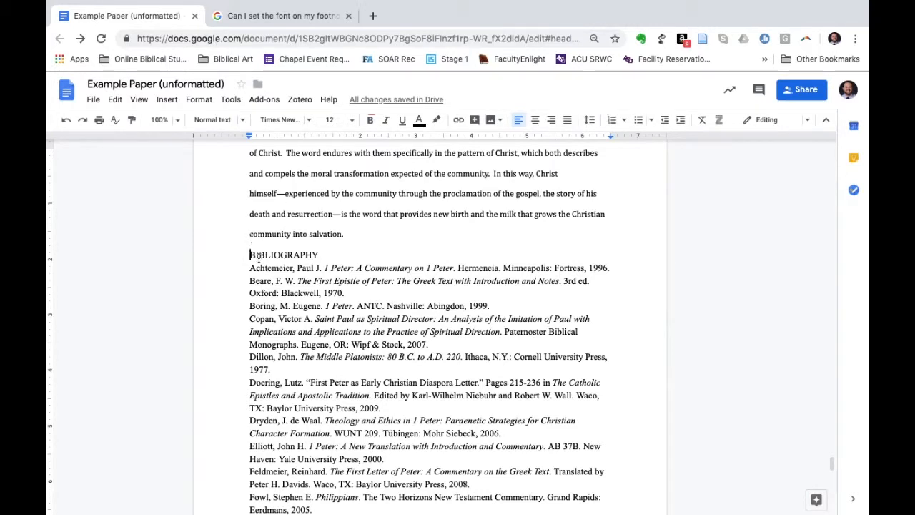
In the Google Docs copy of the paper, insert a page break before the BIBLIOGRAPHY heading and add four blank lines above it
click(168, 104)
mouse_move(230, 309)
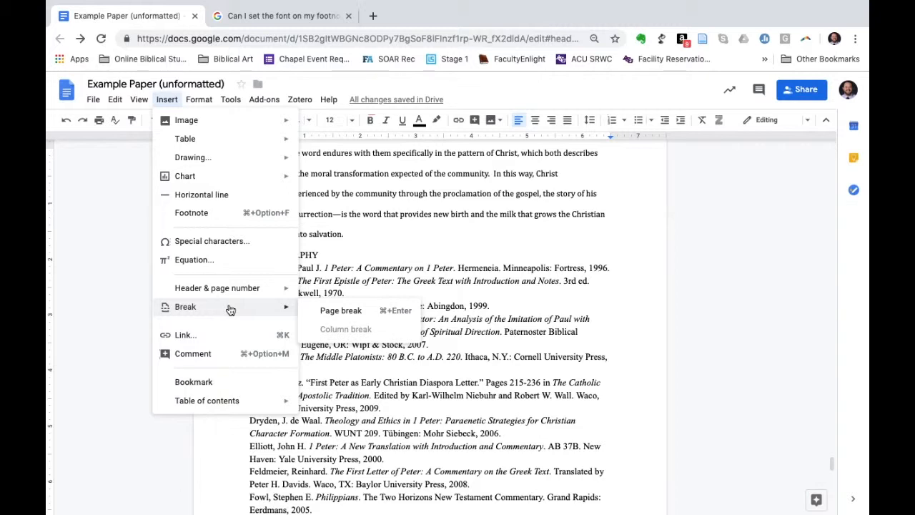
click(325, 310)
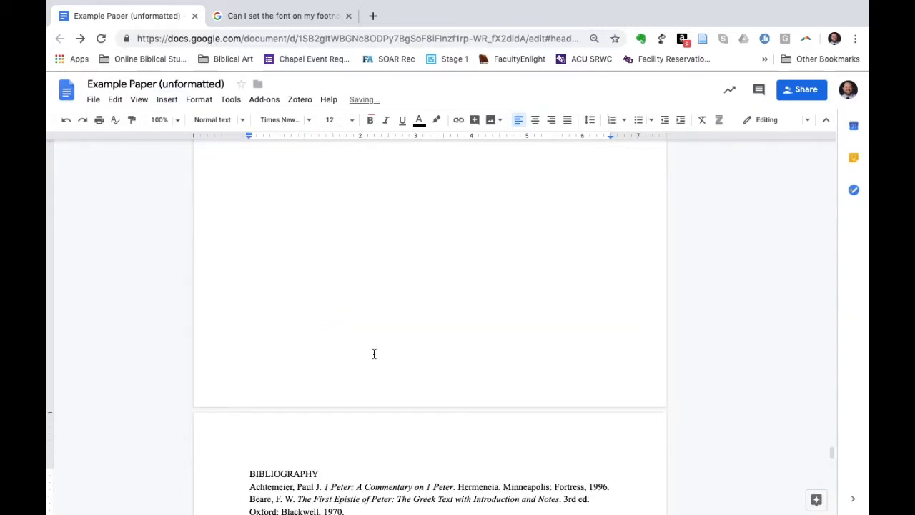
scroll(374, 353, down, 5)
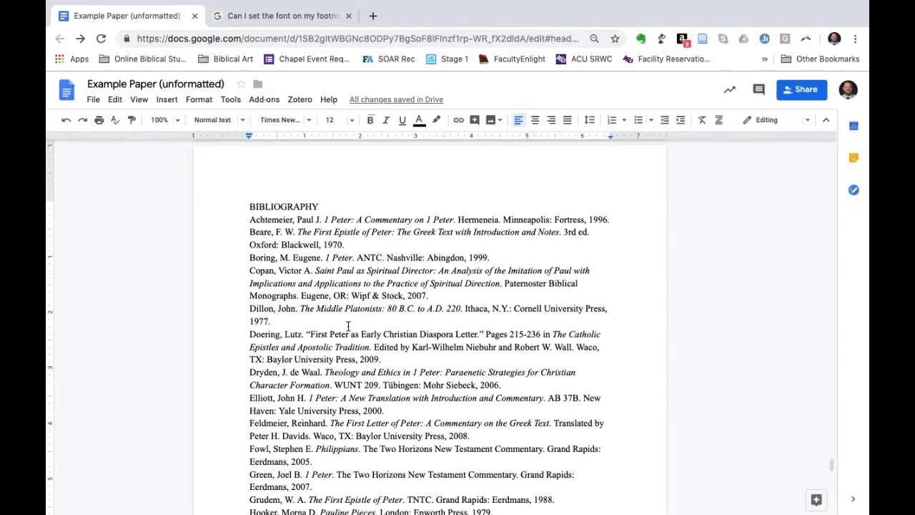
key(Return)
key(Return)
key(Return)
key(Return)
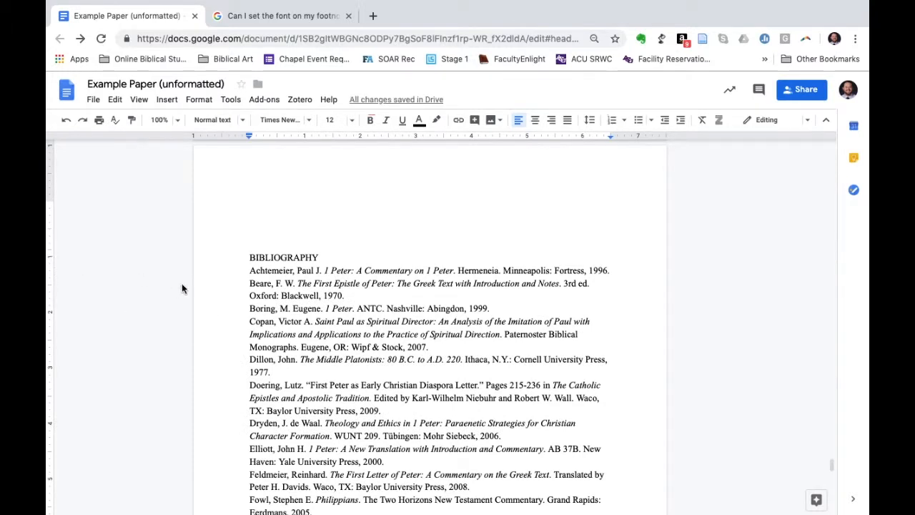
Center the BIBLIOGRAPHY heading and add two blank lines between it and the first entry
click(535, 120)
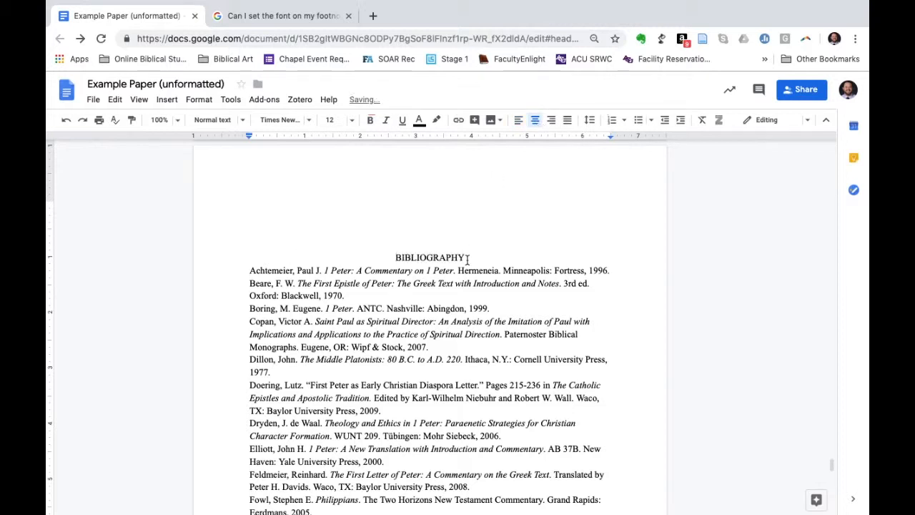
key(Return)
key(Return)
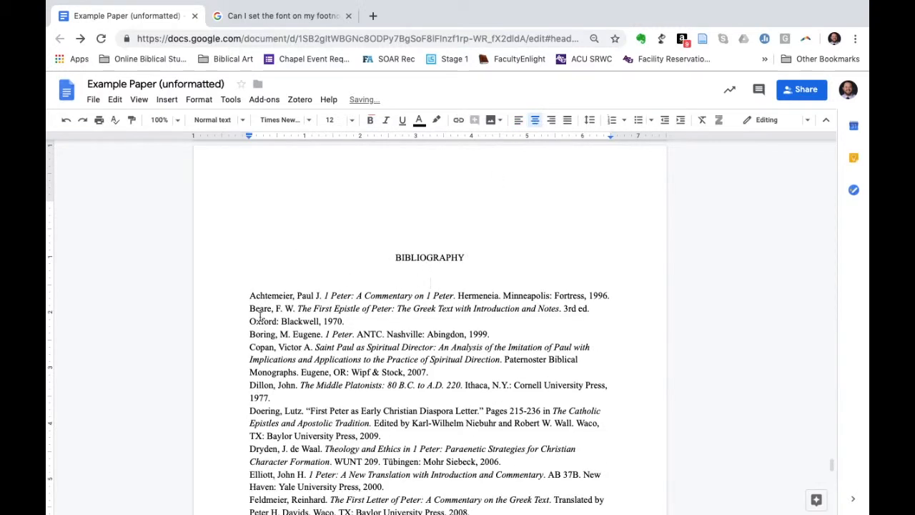
Select all bibliography entries, set their line spacing to Single and add space after each paragraph
scroll(258, 311, down, 1)
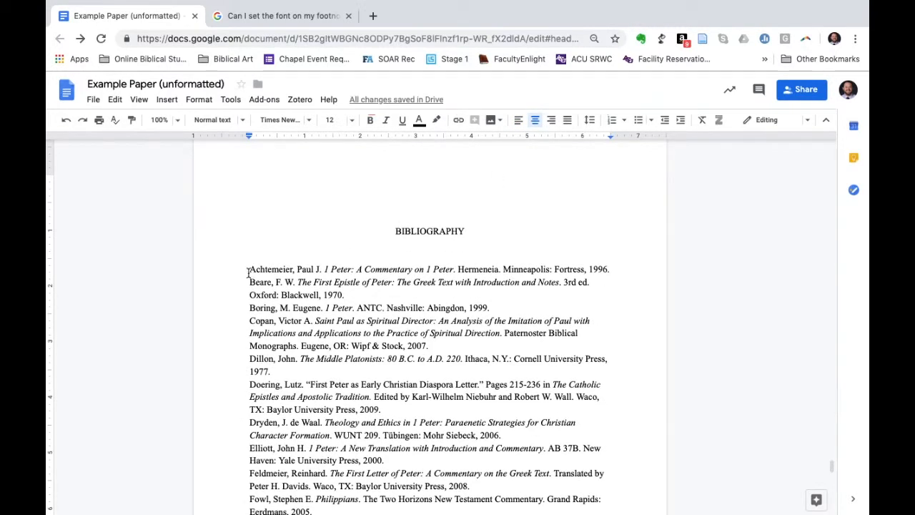
drag(249, 272, 398, 433)
scroll(401, 367, up, 3)
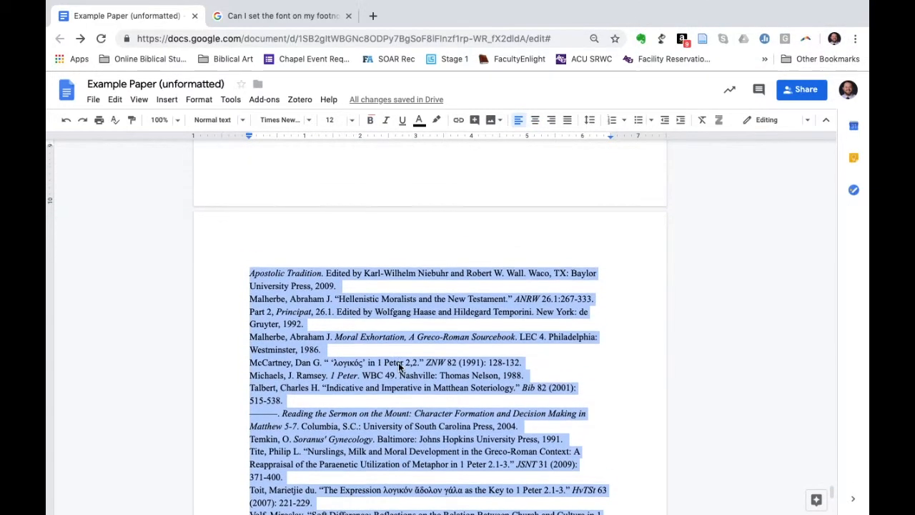
scroll(398, 365, up, 10)
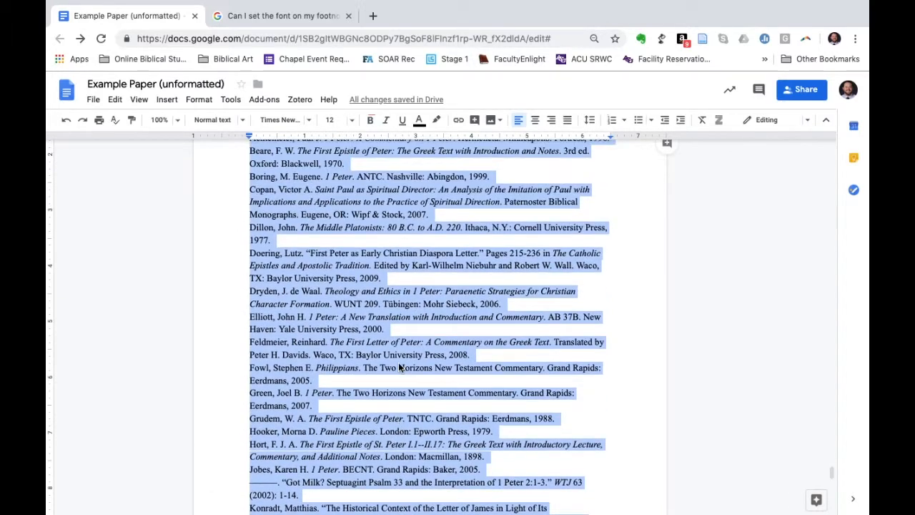
scroll(398, 365, up, 2)
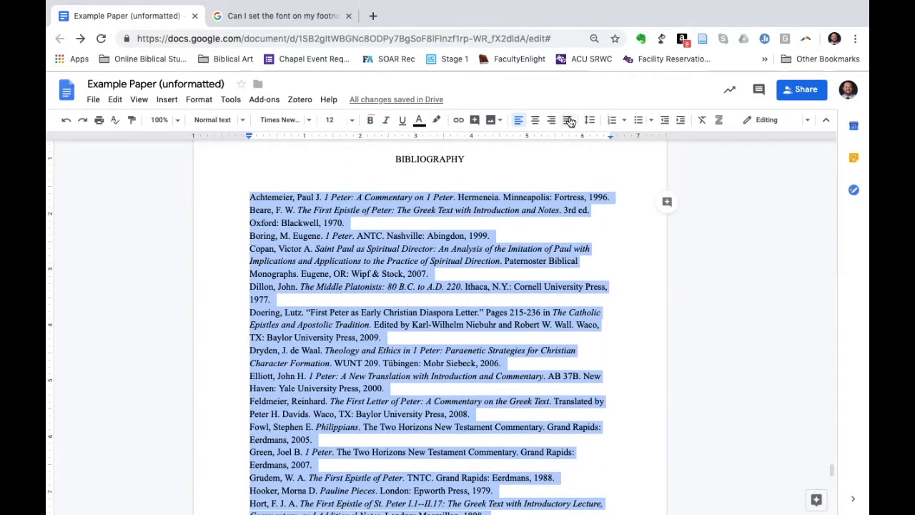
click(590, 121)
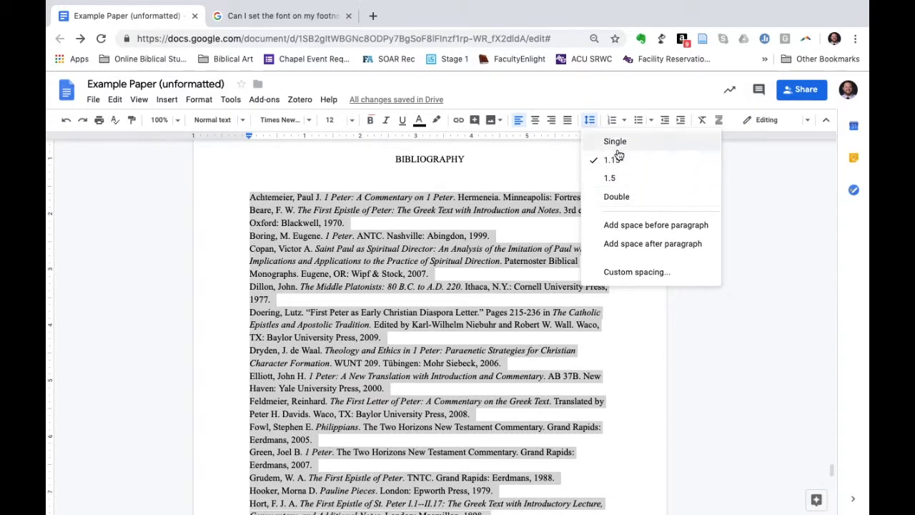
click(614, 142)
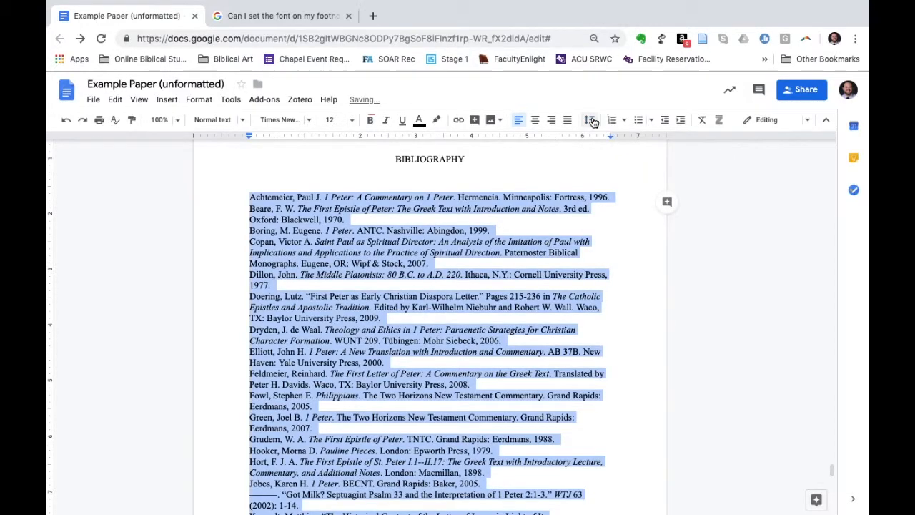
click(591, 122)
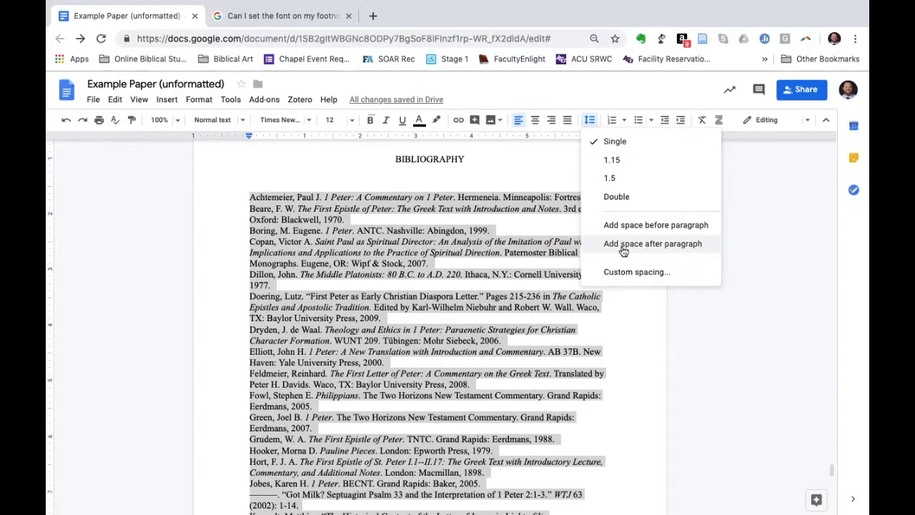
click(623, 247)
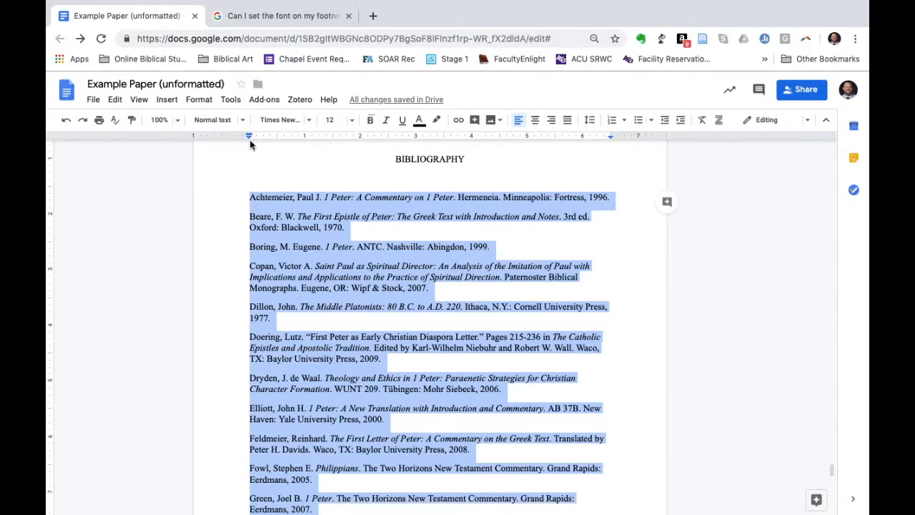
Give the selected bibliography entries a hanging indent with continuation lines at about 0.5 inch, then clear the selection and review the page
mouse_move(250, 140)
mouse_down()
mouse_move(277, 136)
mouse_move(252, 136)
mouse_up()
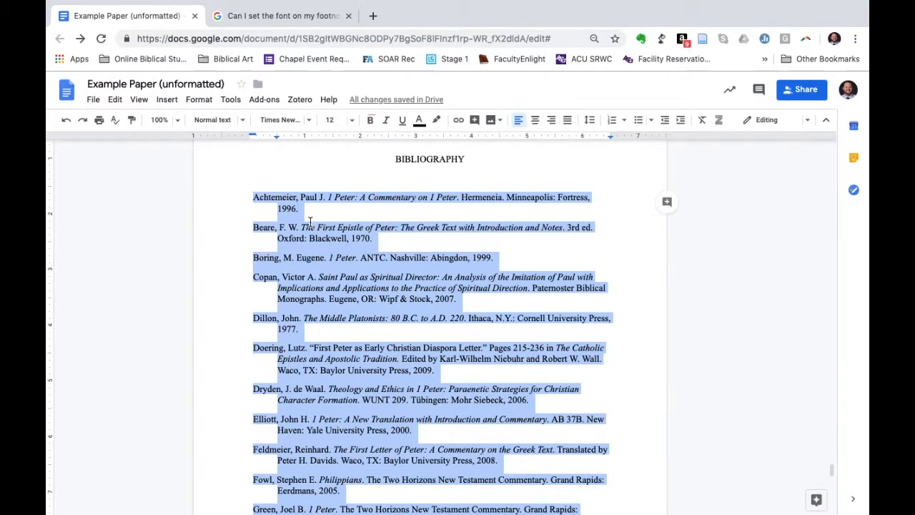
click(310, 221)
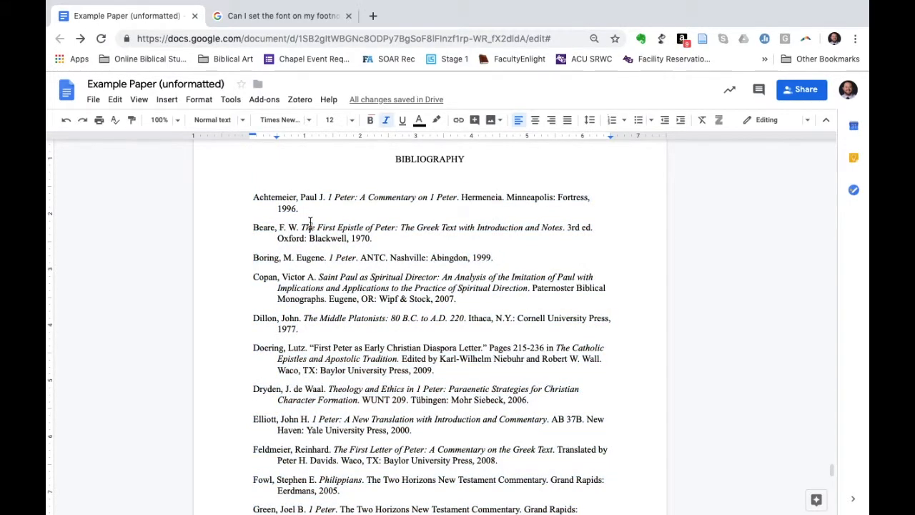
scroll(365, 275, down, 5)
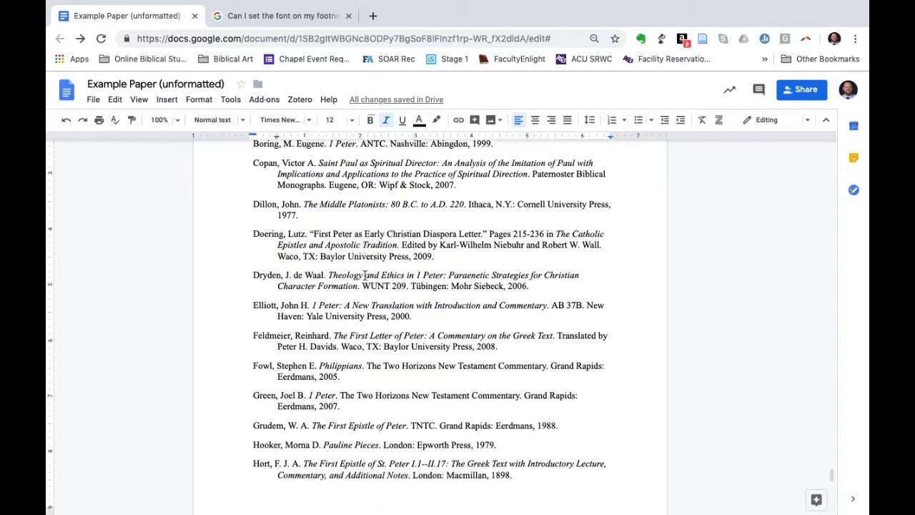
scroll(365, 276, up, 7)
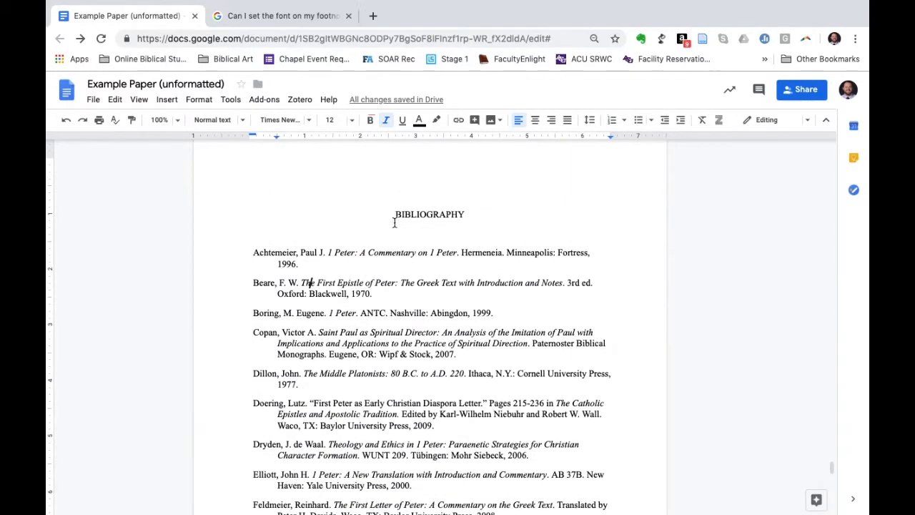
drag(393, 213, 429, 232)
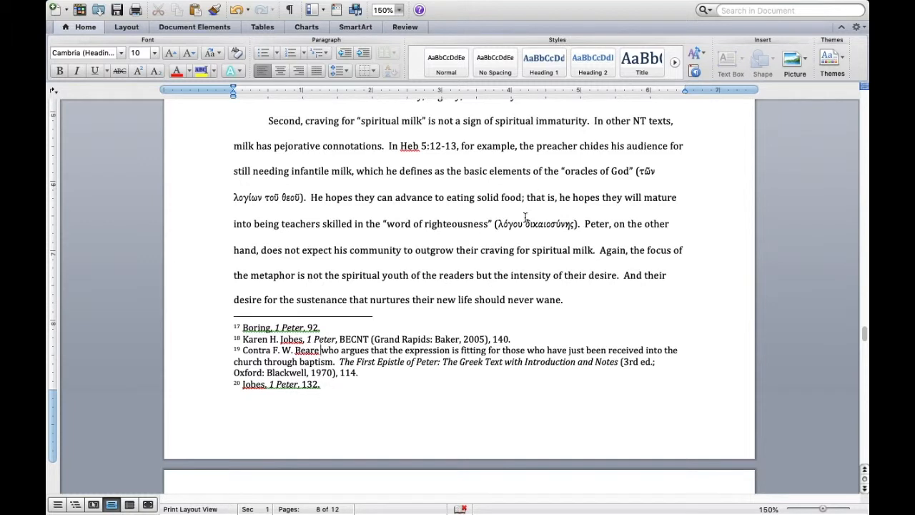
Insert a bottom-of-page footnote after the sentence on the "word of righteousness", then undo the insertion
click(580, 225)
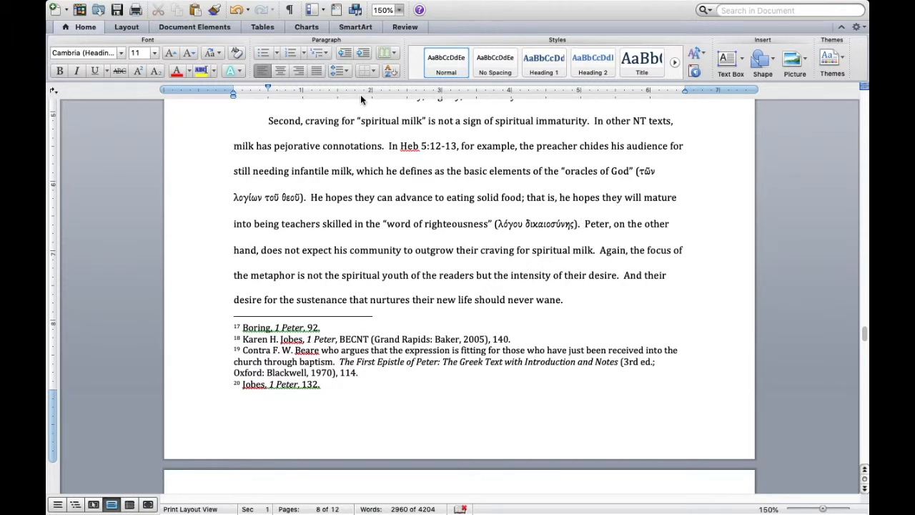
click(212, 7)
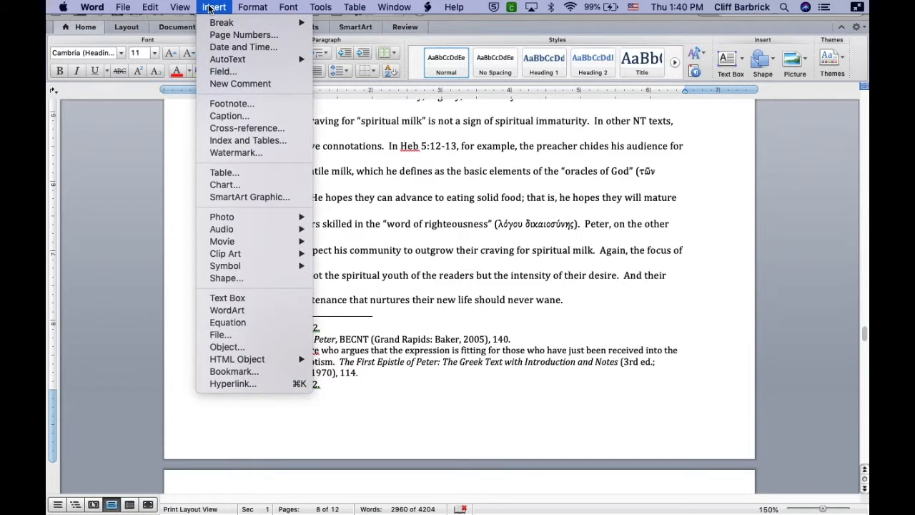
click(232, 104)
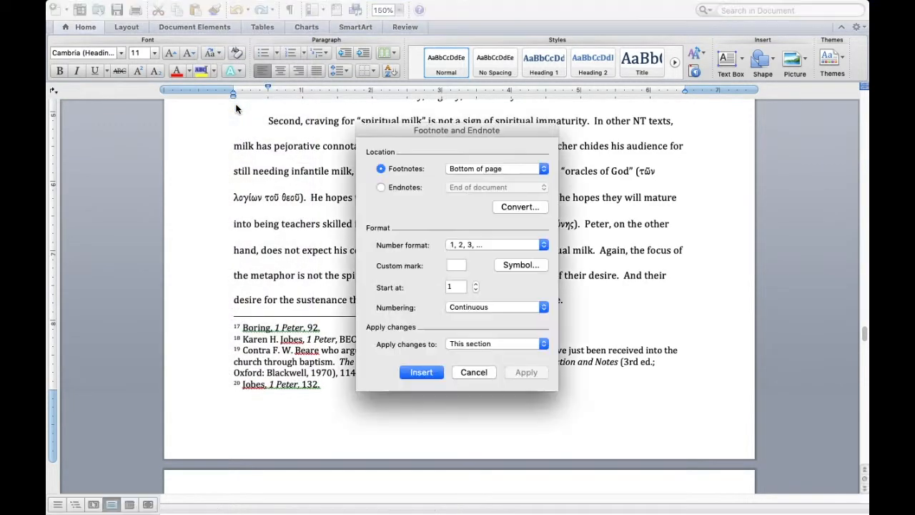
click(422, 372)
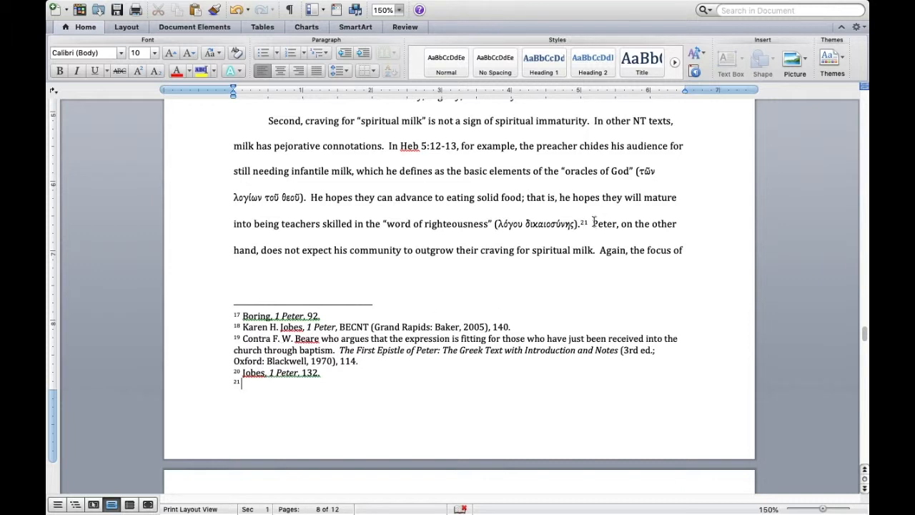
click(236, 10)
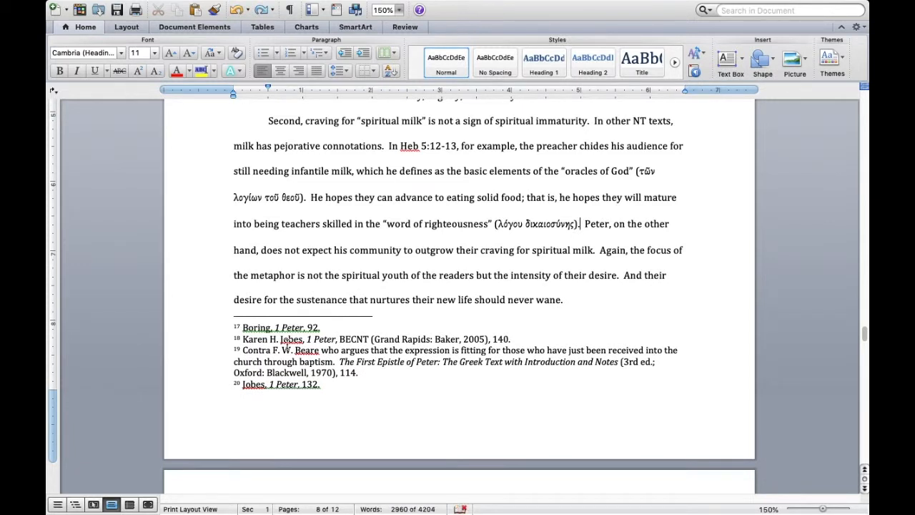
Select all footnotes, set their spacing after to 10 pt, and indent each footnote's first line 0.5 inch
click(268, 350)
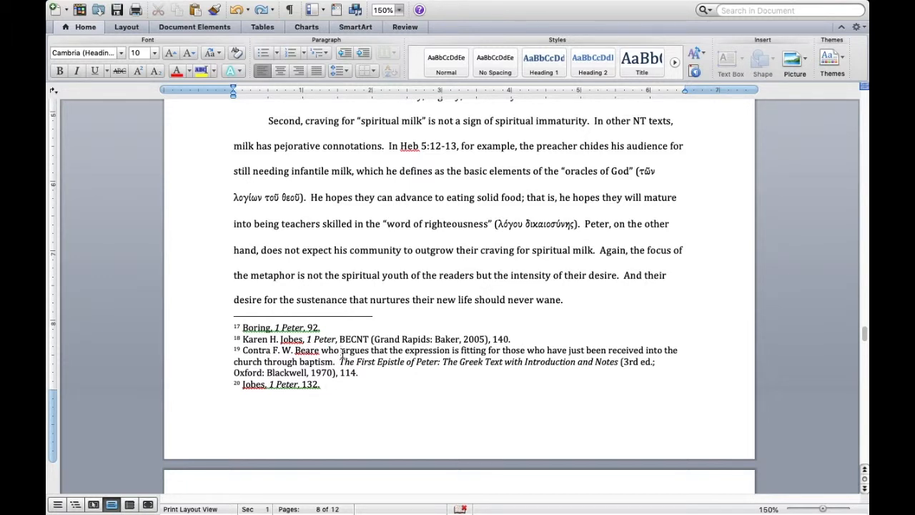
key(super+a)
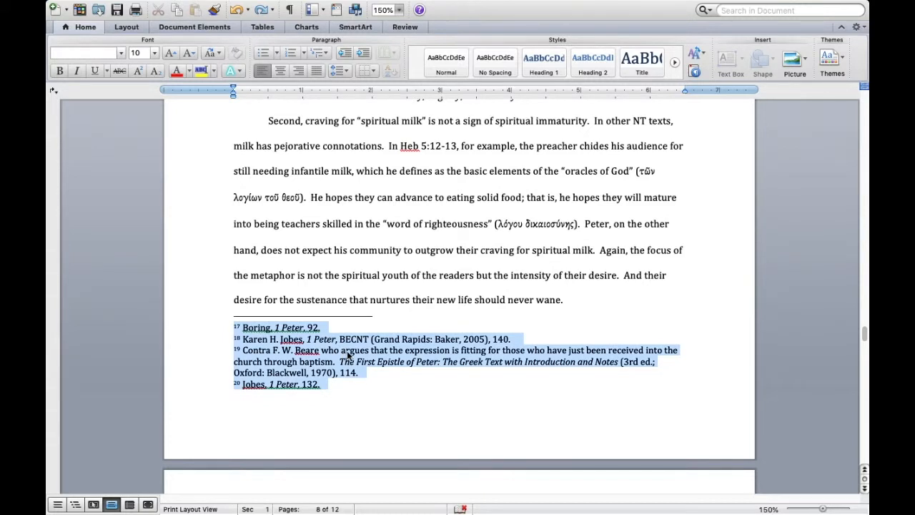
scroll(347, 351, up, 20)
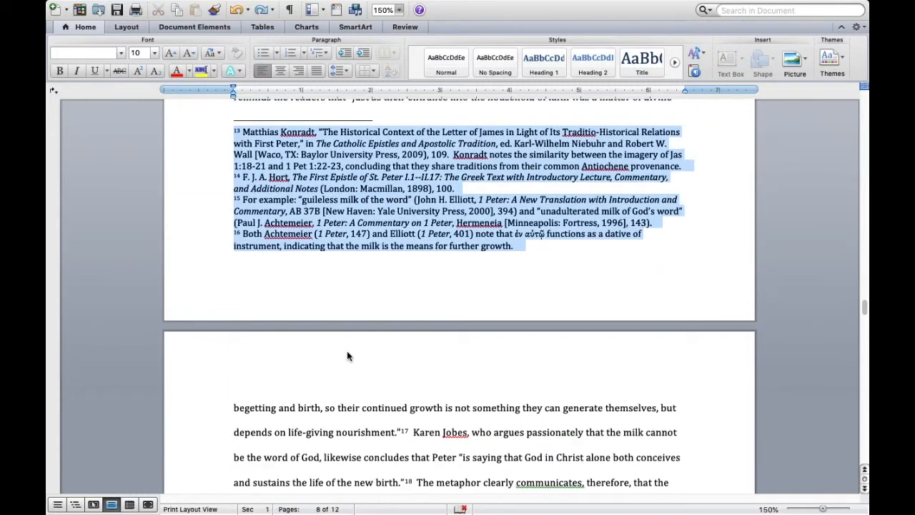
scroll(351, 356, up, 2)
scroll(347, 353, down, 18)
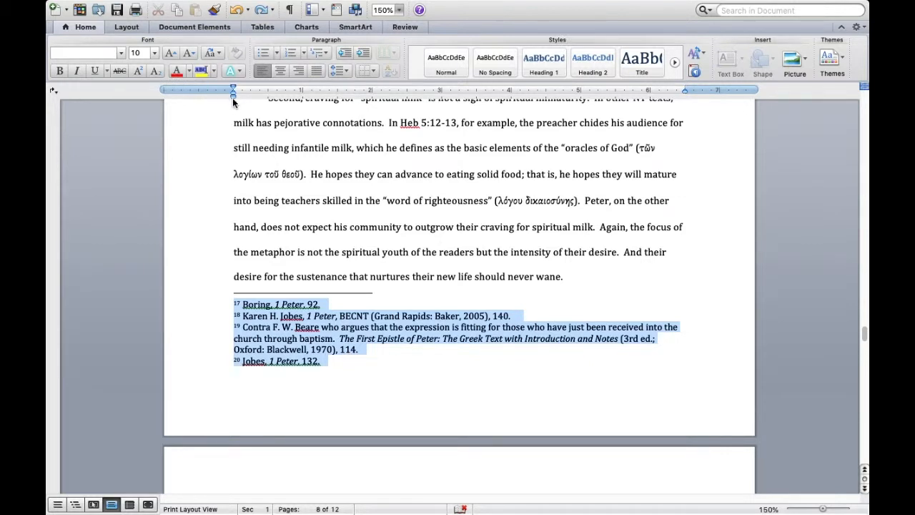
click(345, 70)
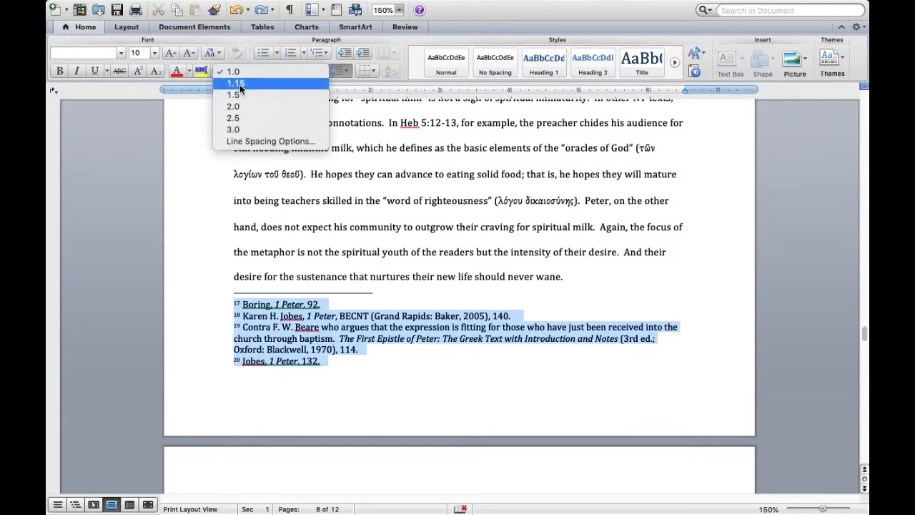
click(258, 143)
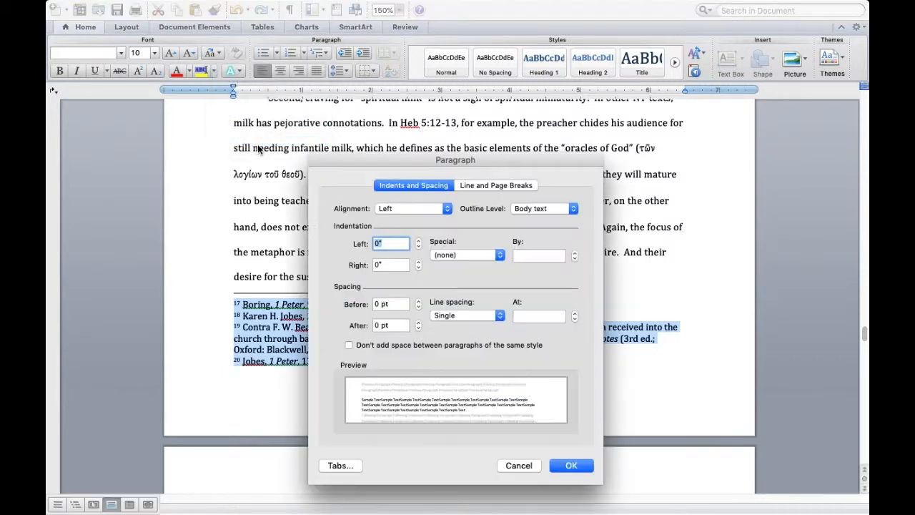
click(377, 327)
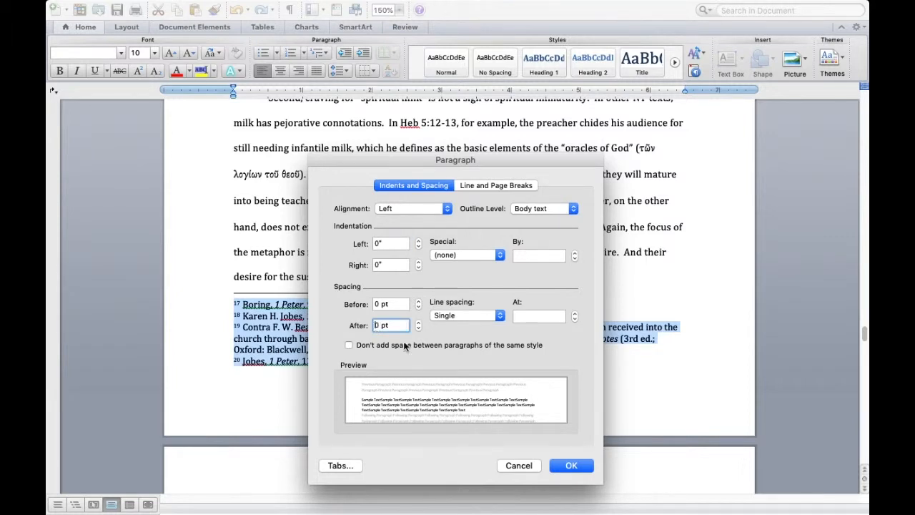
text(1)
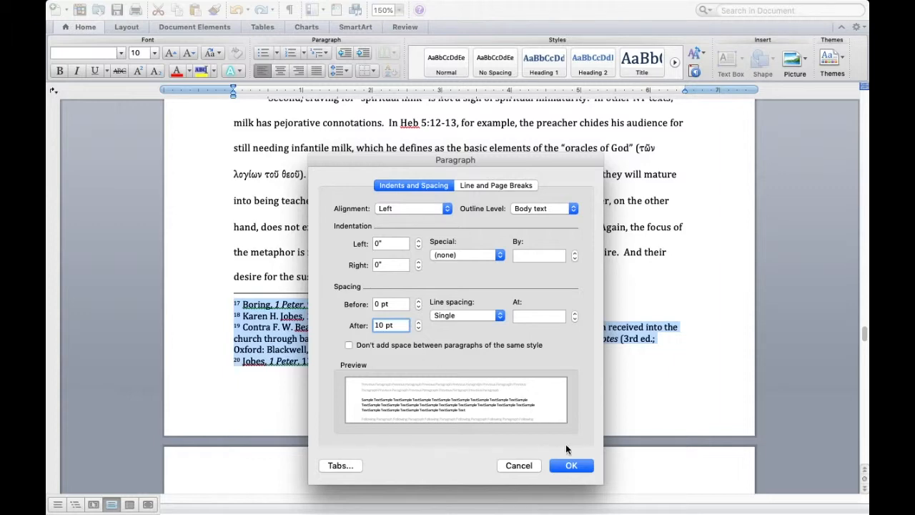
click(569, 466)
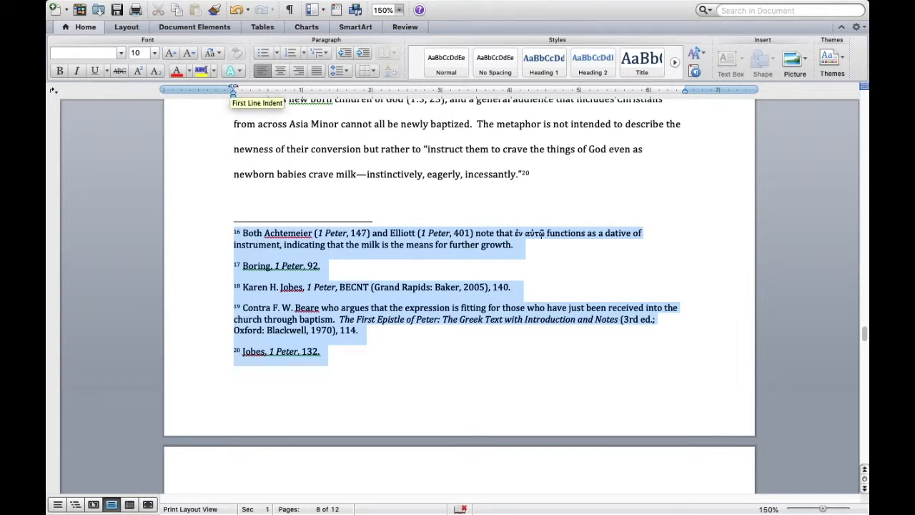
drag(233, 89, 269, 91)
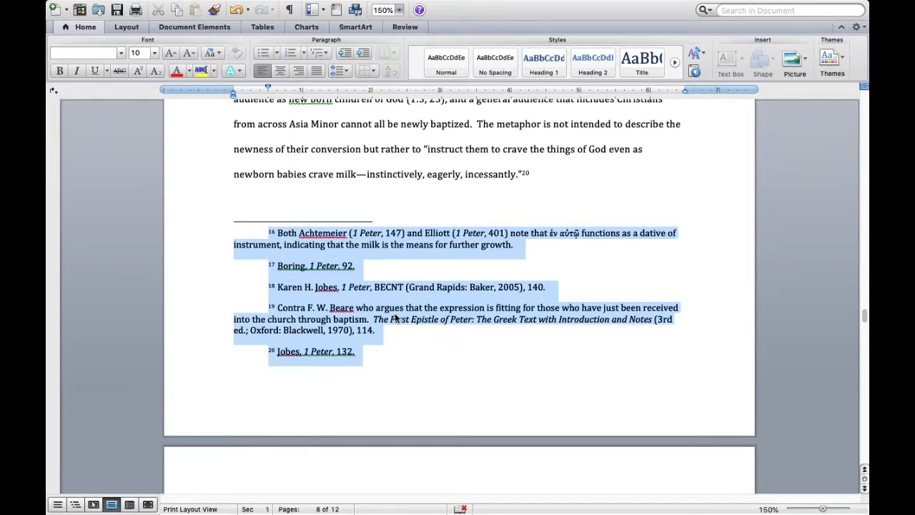
click(391, 319)
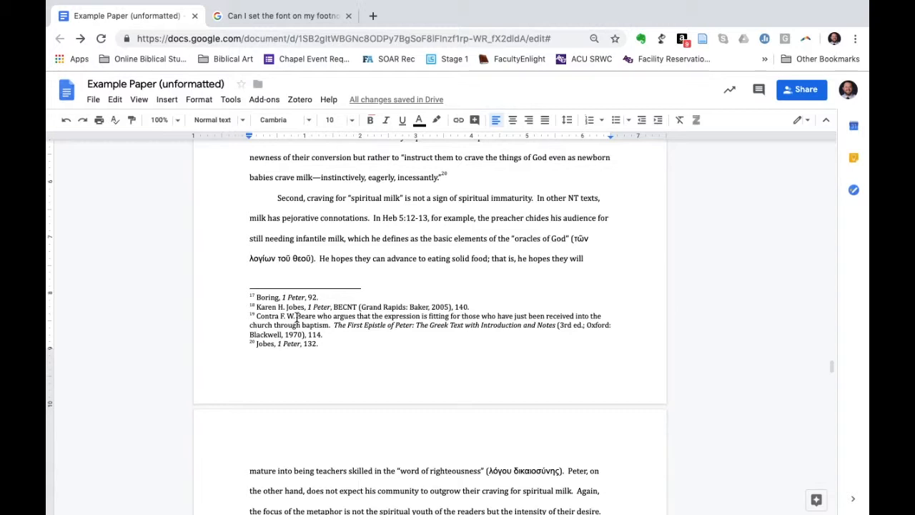
In the Google Docs copy of the paper, indent footnote 17's first line 0.5 inch and add space after the paragraph
click(253, 295)
drag(249, 135, 276, 136)
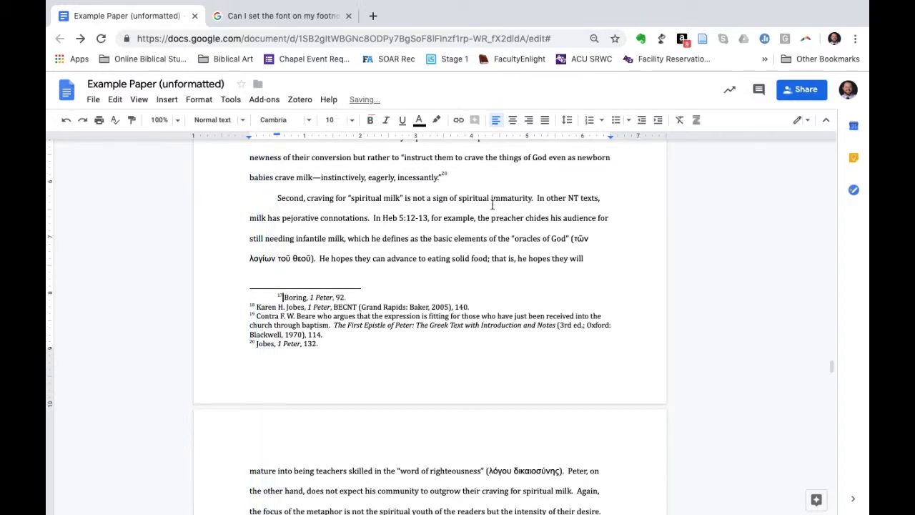
click(567, 119)
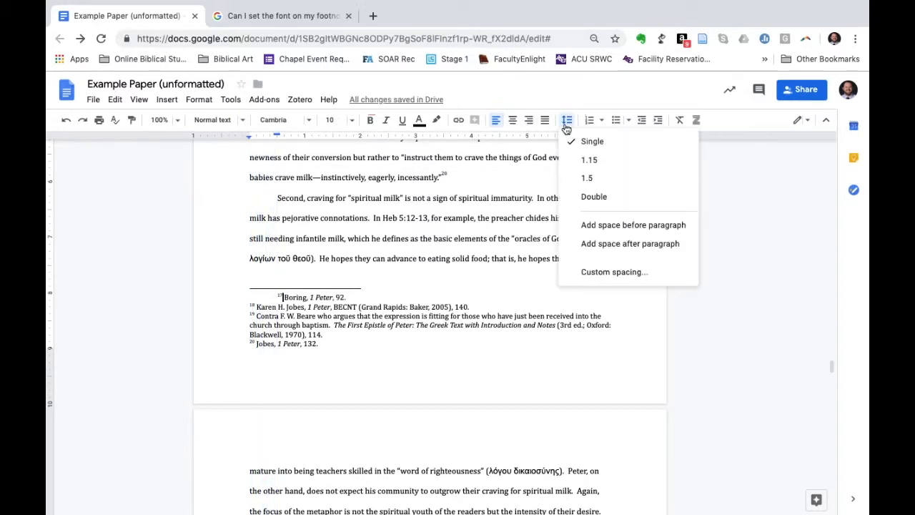
click(602, 246)
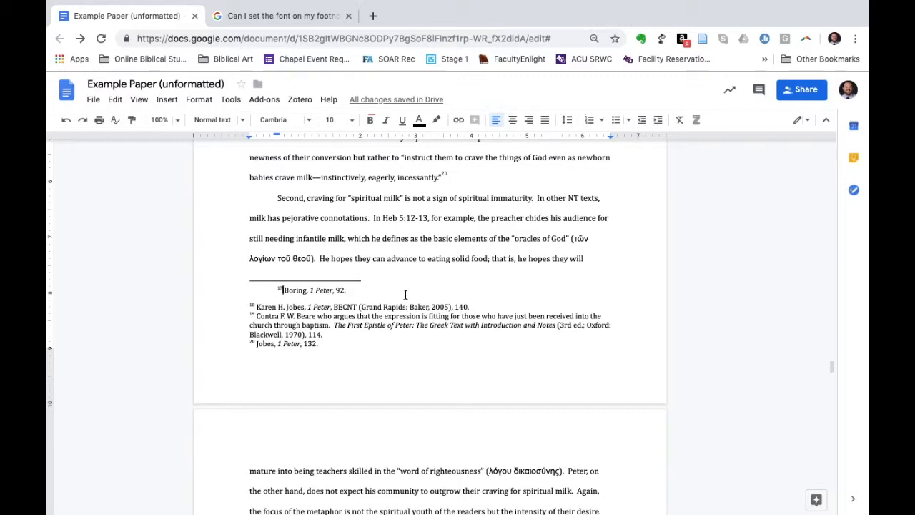
Give footnote 18 a 0.5 inch first-line indent and add space after its paragraph
click(258, 307)
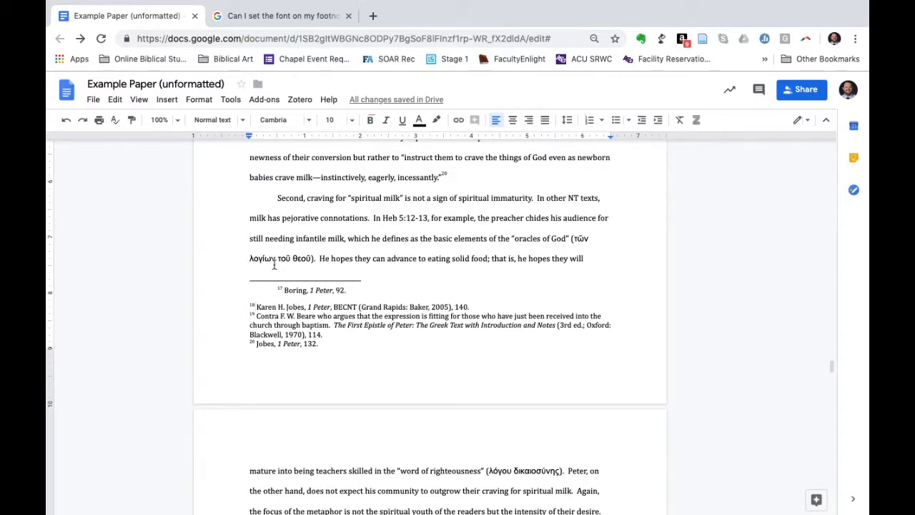
drag(249, 134, 278, 136)
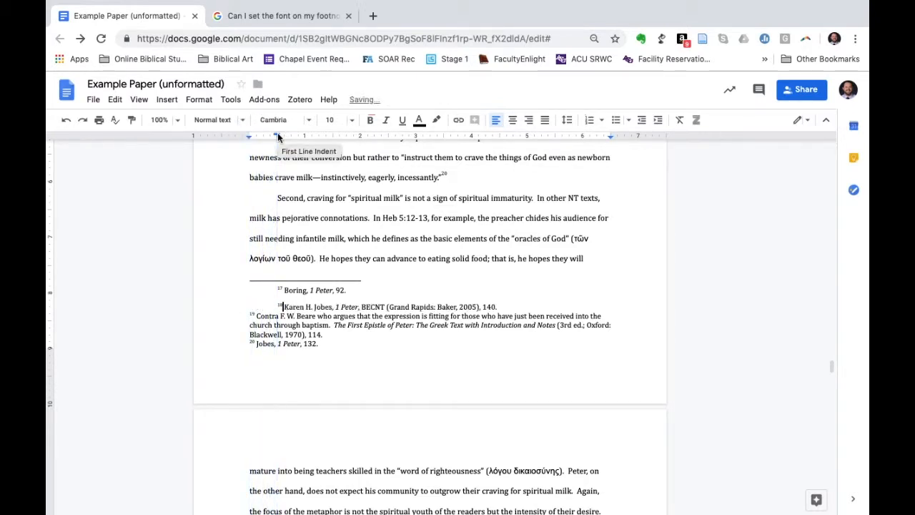
click(568, 121)
click(612, 244)
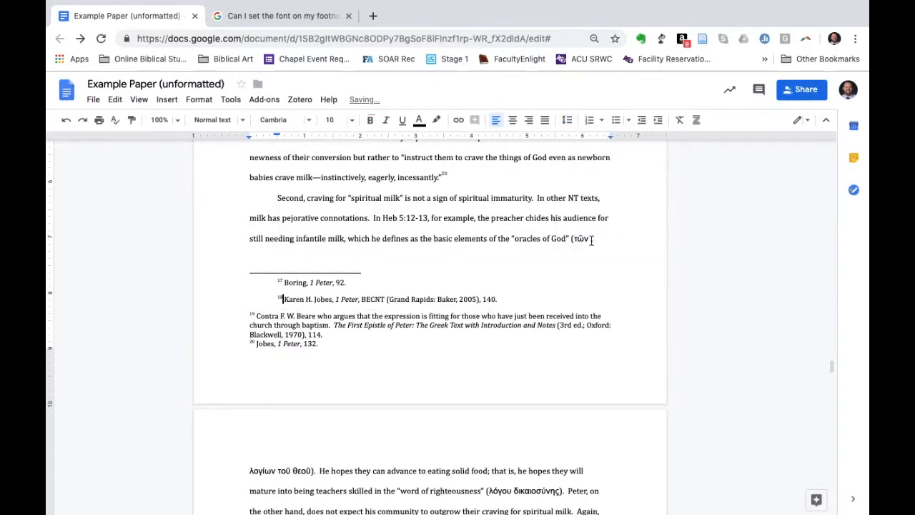
Indent the first lines of footnotes 19 and 20 by 0.5 inch, adding space after footnote 19
click(257, 315)
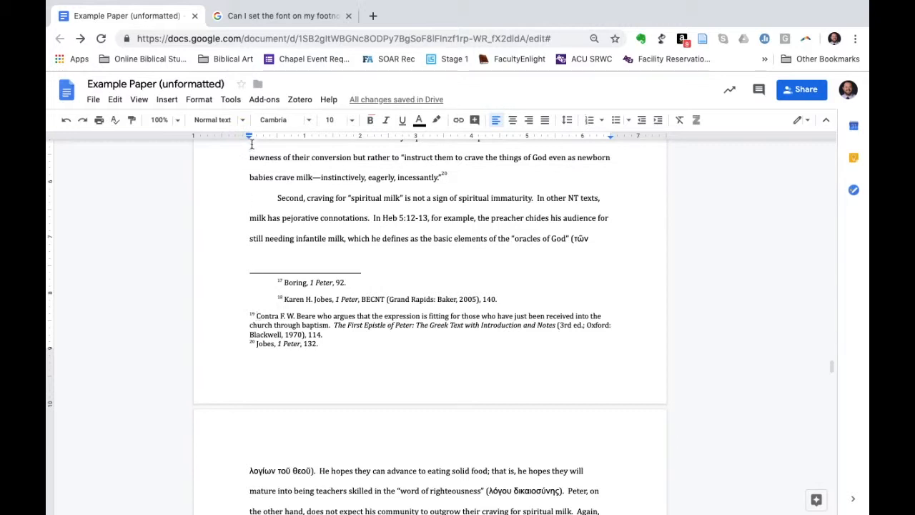
drag(249, 136, 279, 136)
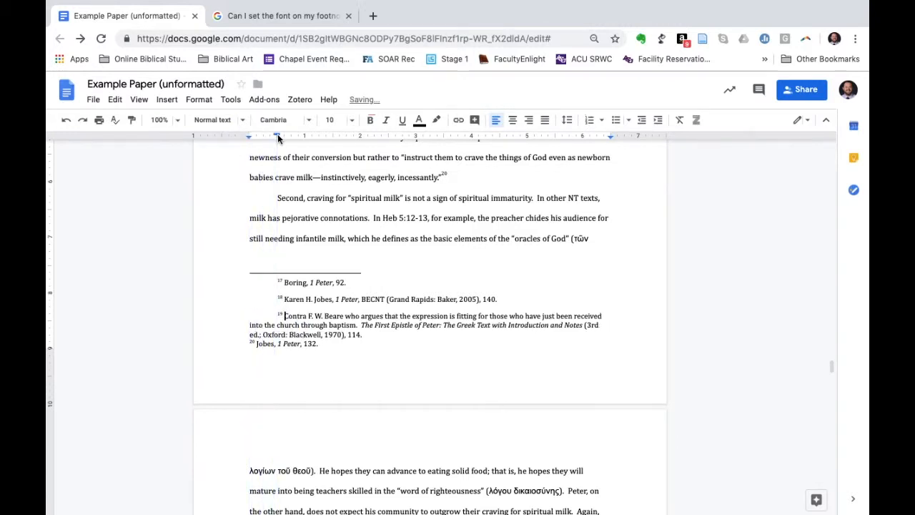
click(567, 120)
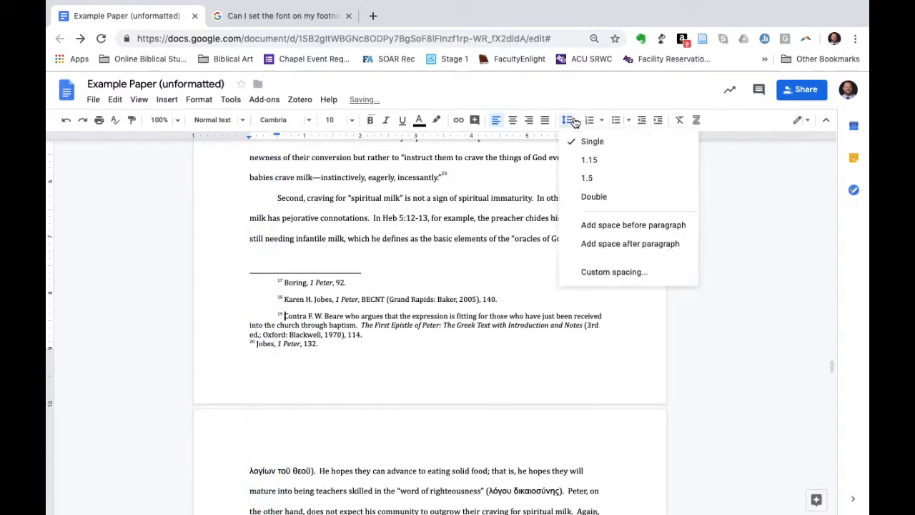
click(613, 243)
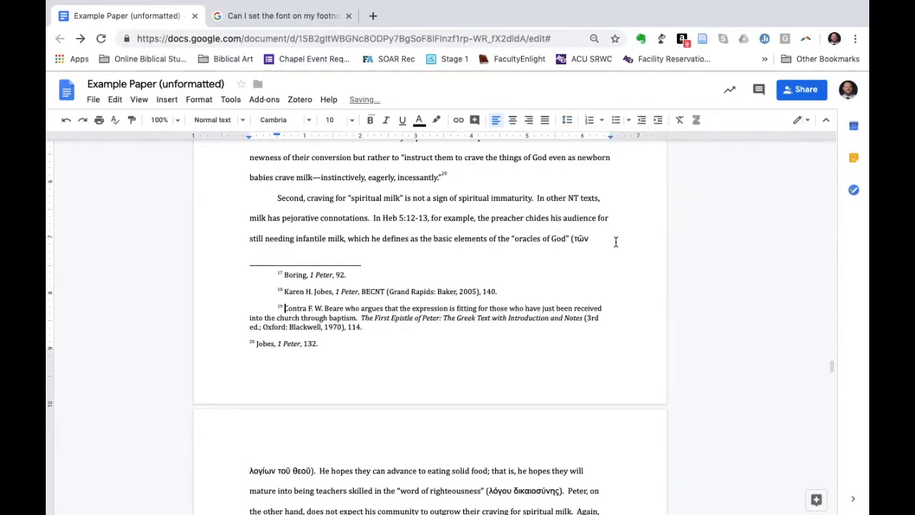
click(274, 344)
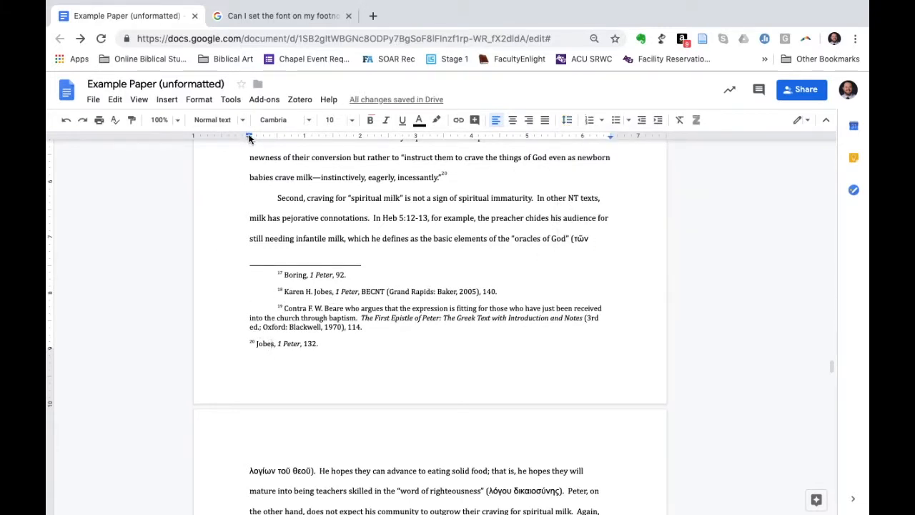
drag(246, 135, 276, 137)
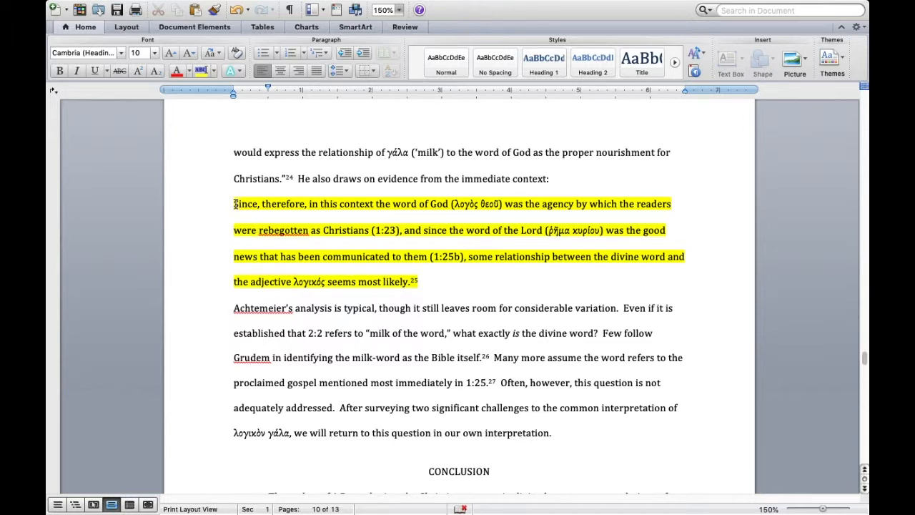
In the Word paper, set the highlighted block quotation's line spacing to 1.0 and indent the whole quotation 0.5 inch
drag(233, 204, 413, 283)
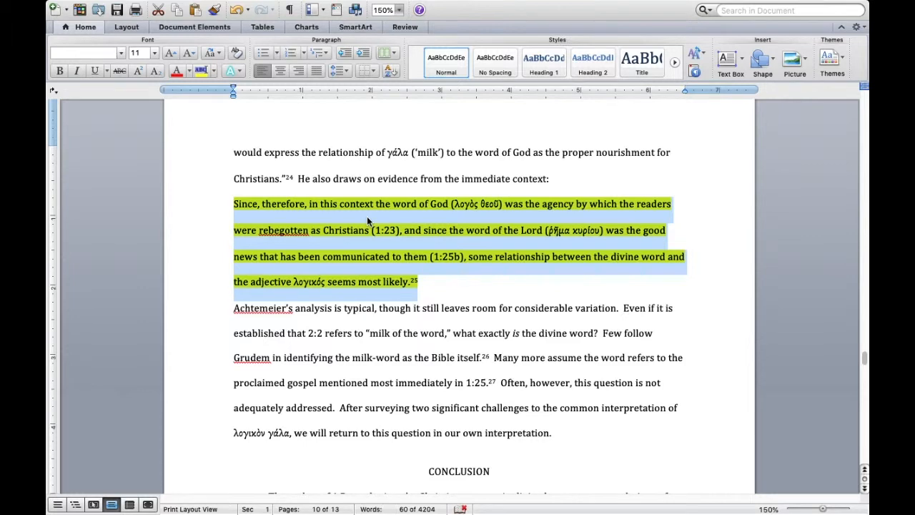
click(345, 70)
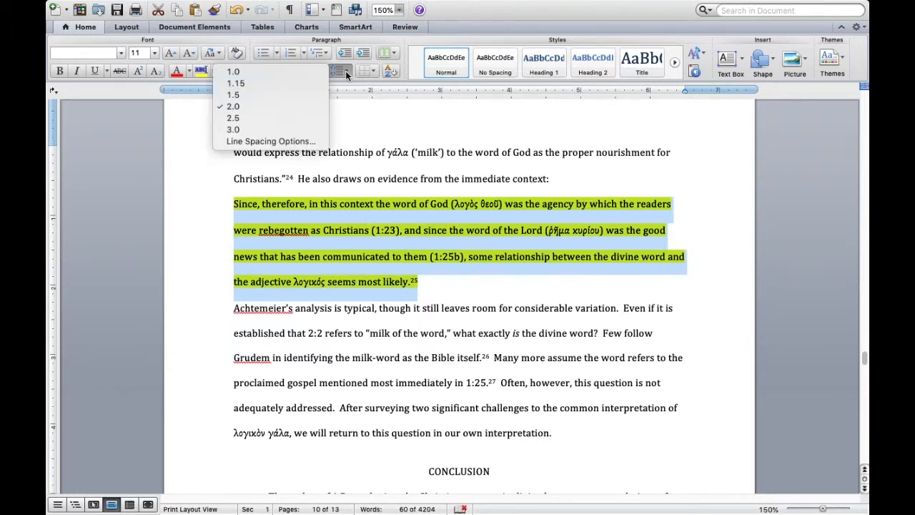
click(283, 68)
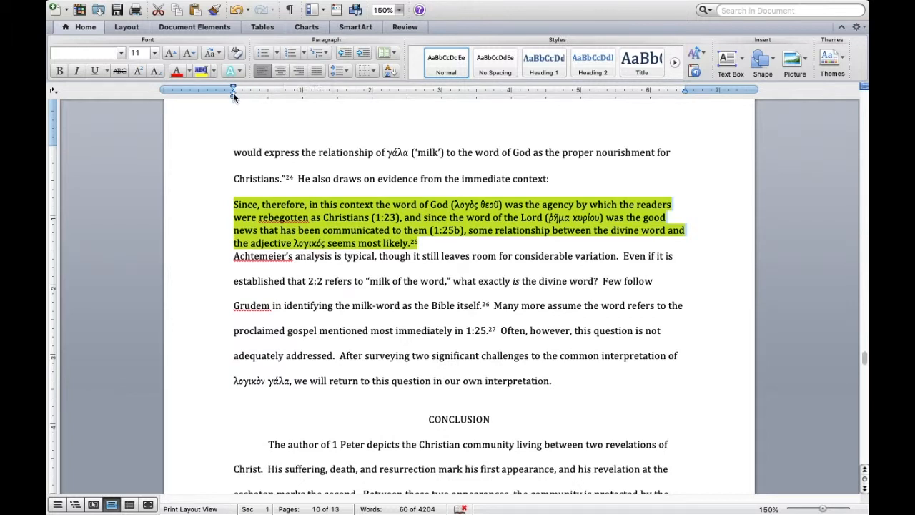
drag(234, 96, 268, 97)
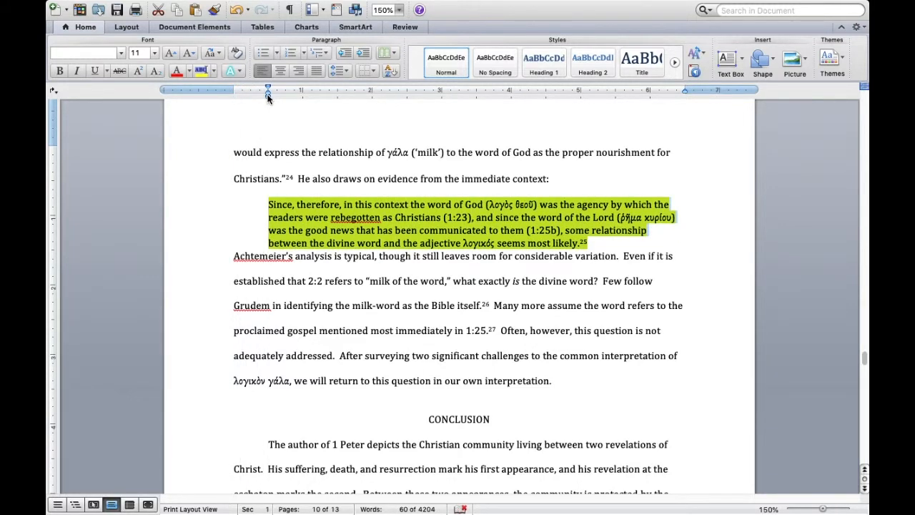
Add a blank line after the block quotation and remove the quotation's yellow highlighting
click(603, 241)
key(Return)
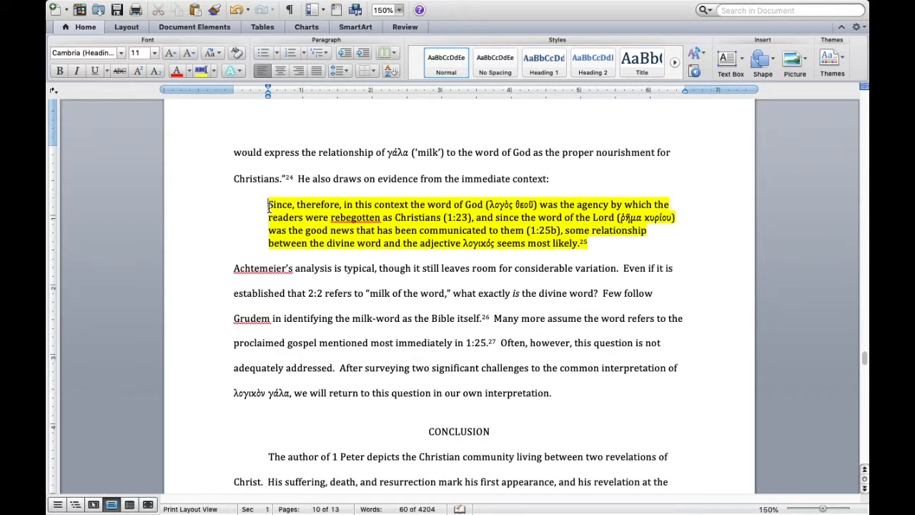
drag(268, 206, 591, 241)
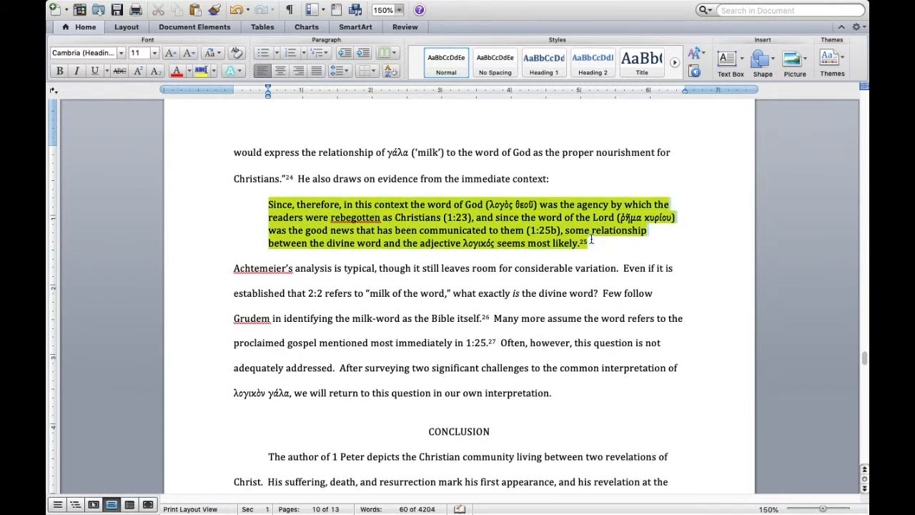
click(201, 70)
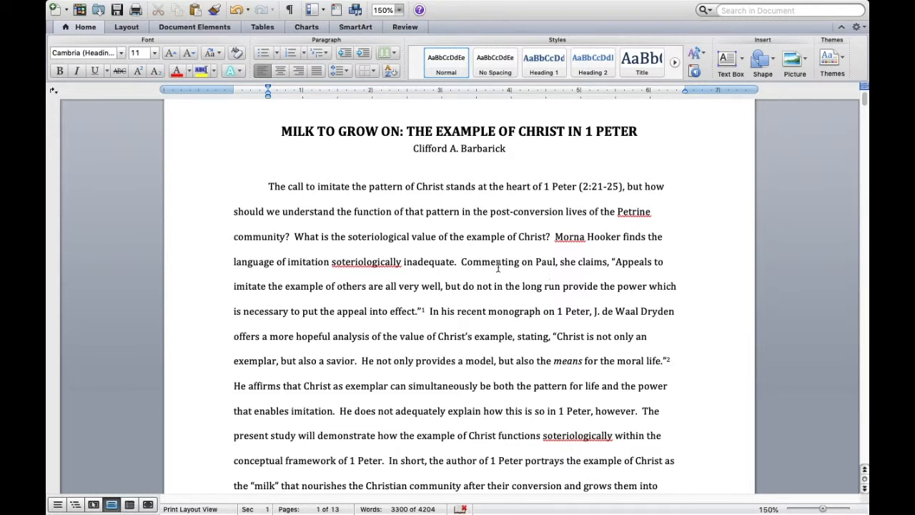
Review the opening of the paper's first page and check the document's margin settings
scroll(498, 267, down, 2)
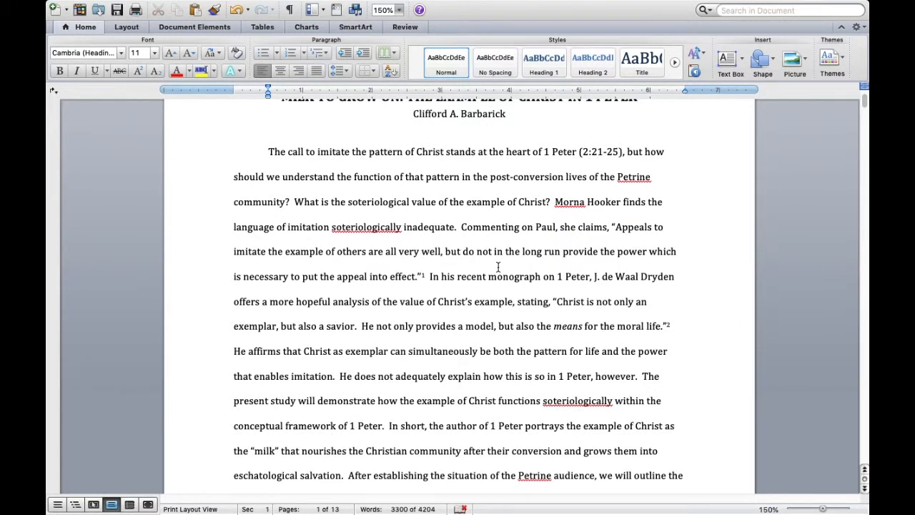
scroll(498, 267, down, 2)
click(465, 241)
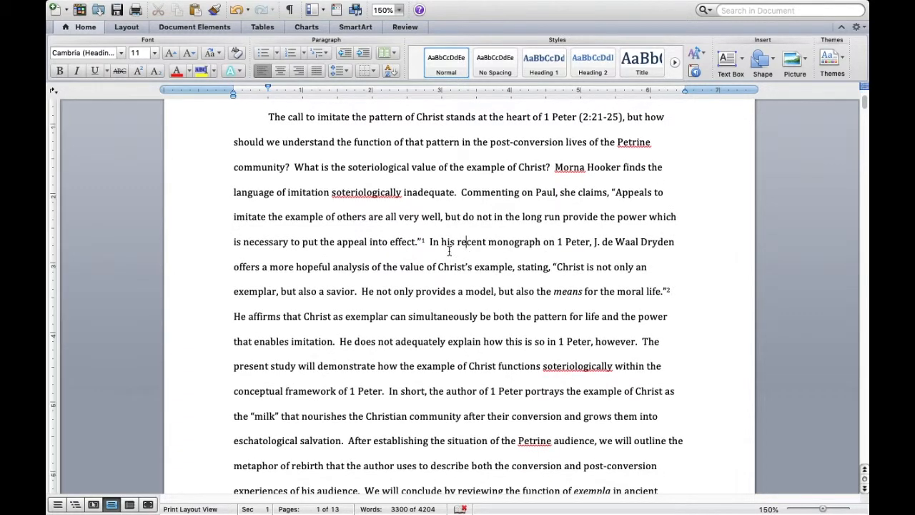
scroll(420, 236, up, 2)
scroll(419, 232, up, 1)
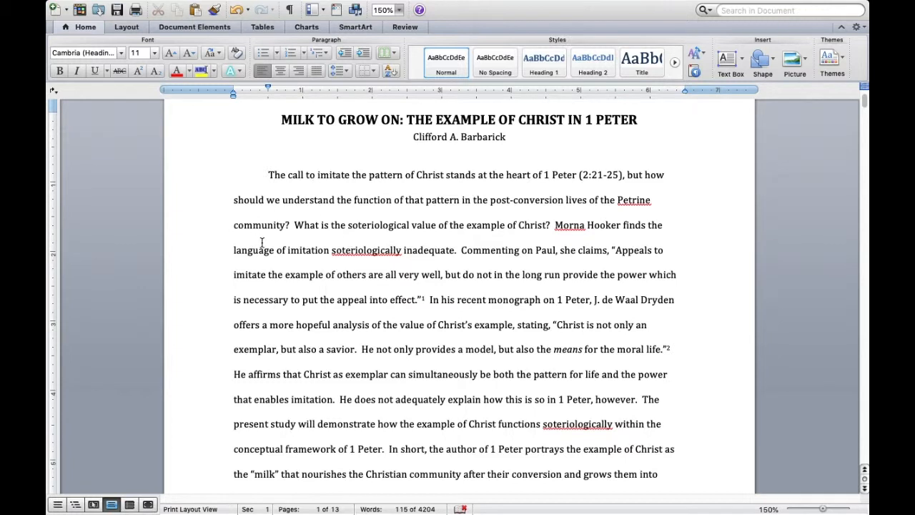
click(134, 27)
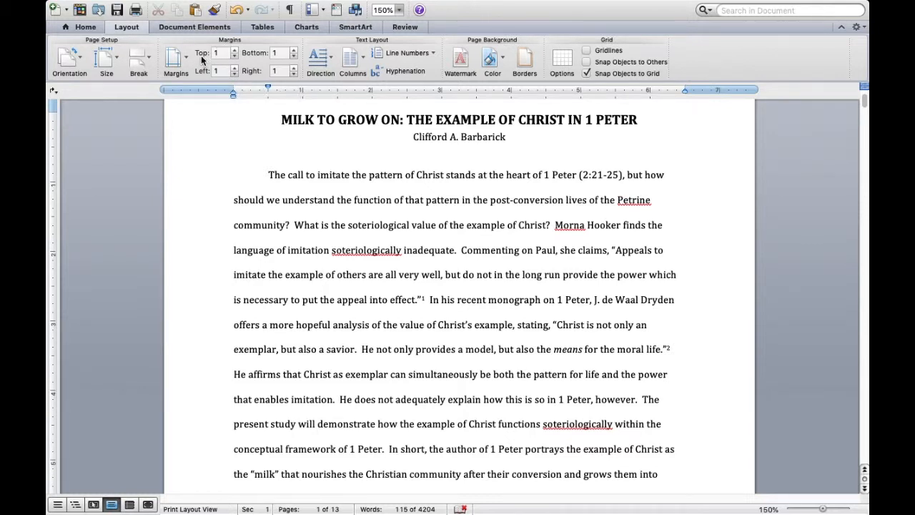
click(86, 28)
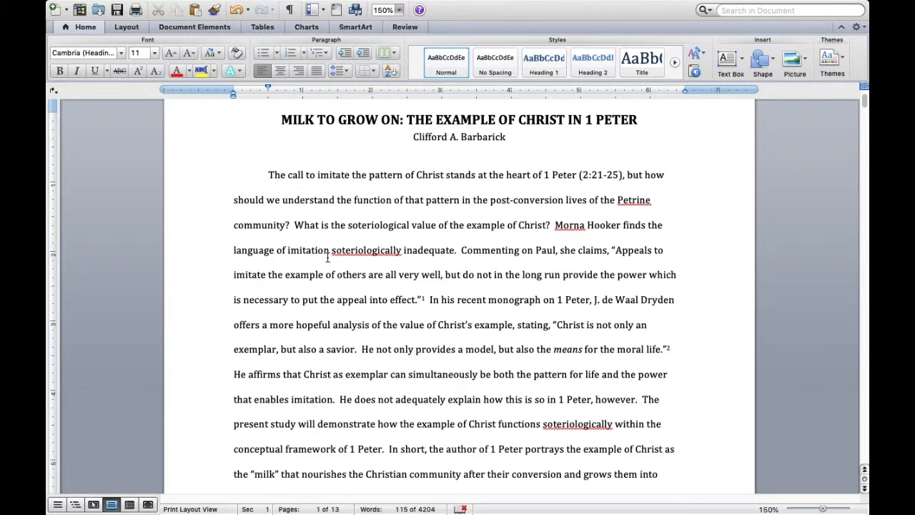
Examine the first page's layout, from the title and body text down to the section heading and footnotes
scroll(328, 258, down, 8)
scroll(328, 257, down, 2)
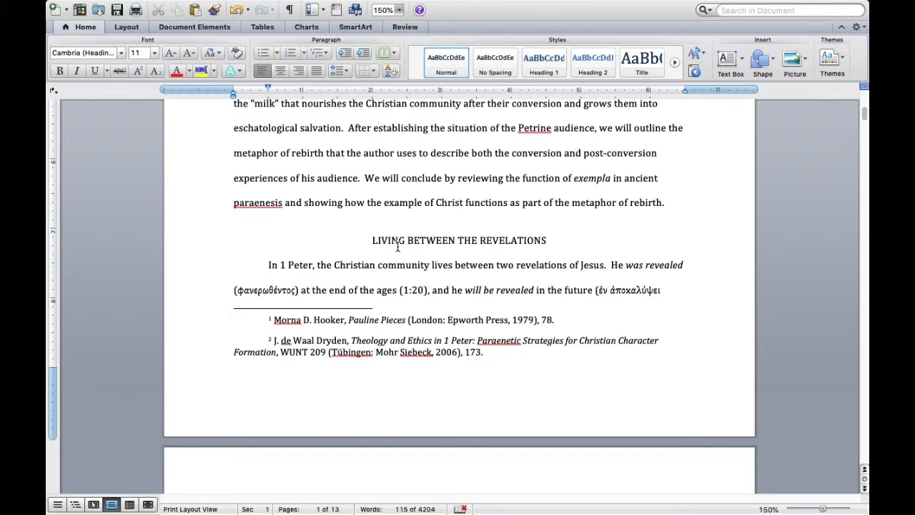
scroll(401, 244, up, 8)
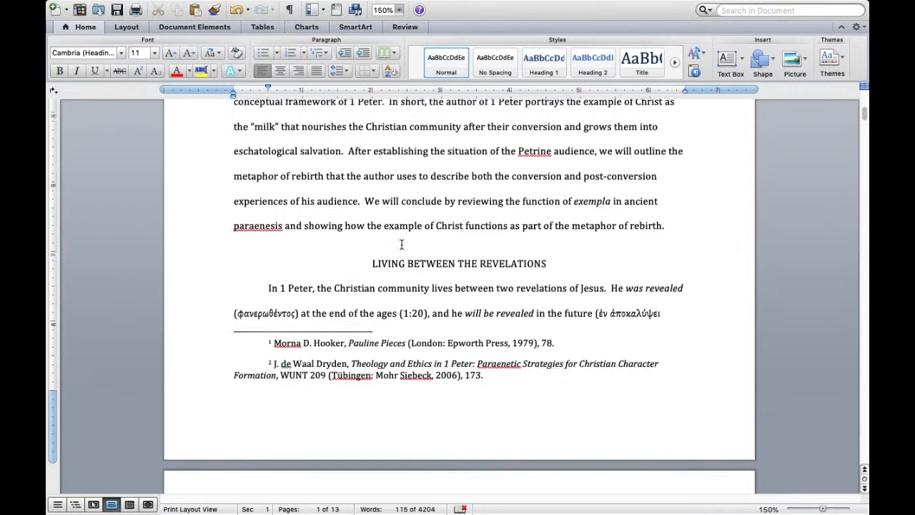
scroll(401, 244, up, 3)
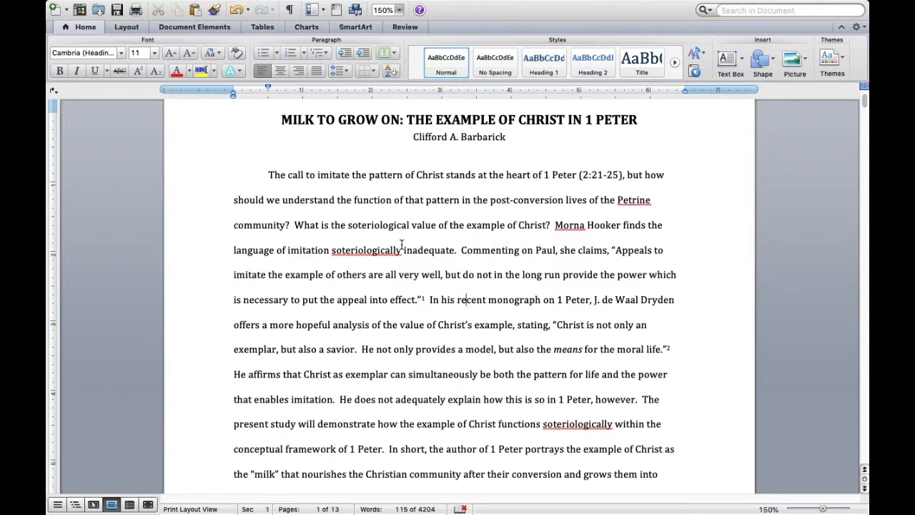
scroll(401, 244, down, 3)
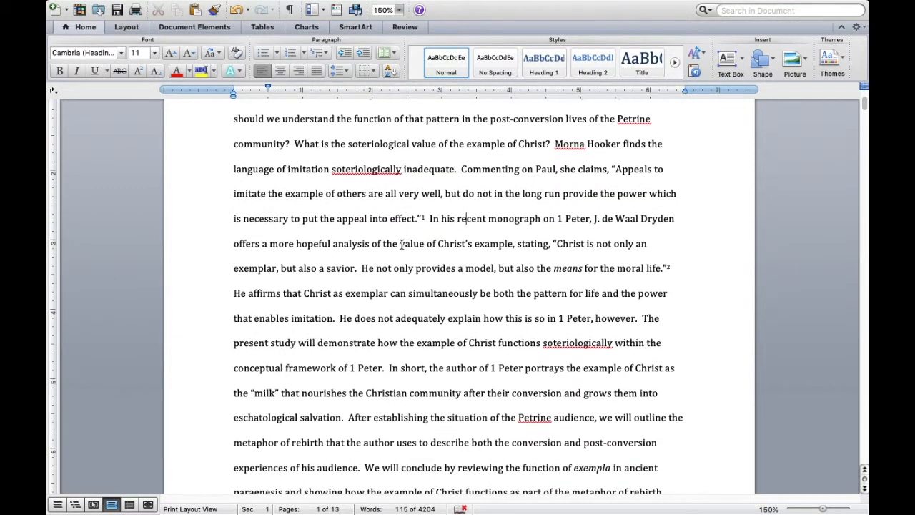
scroll(401, 244, down, 5)
scroll(401, 244, up, 10)
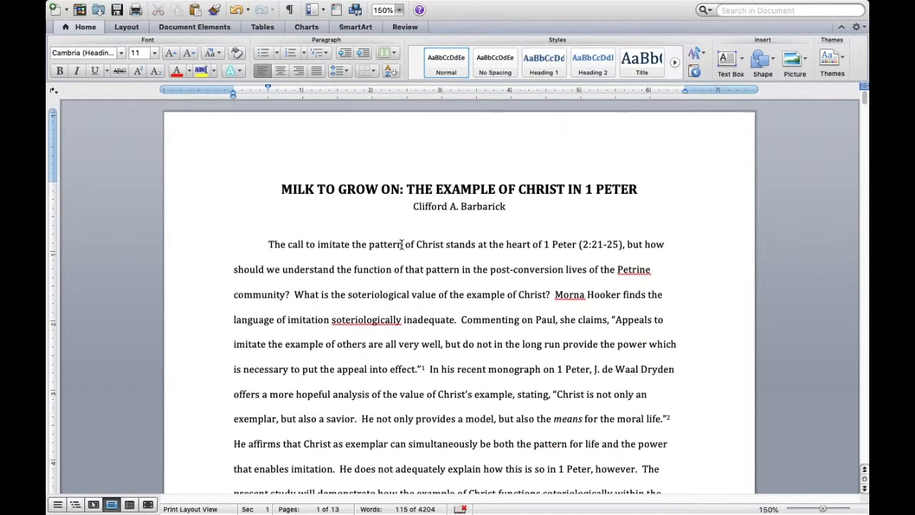
scroll(438, 354, down, 4)
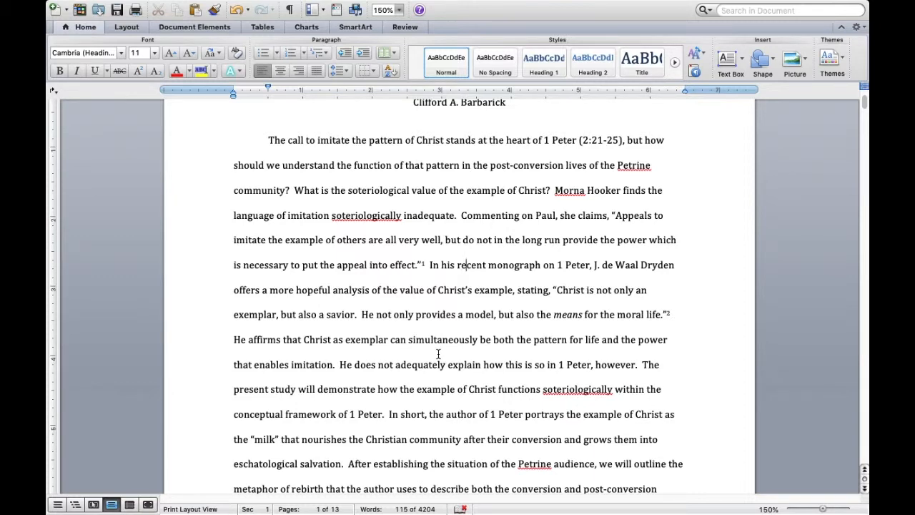
Make the centred LIVING BETWEEN THE REVELATIONS heading bold and retype it in title case as "Living Between the Revelations"
scroll(438, 354, down, 10)
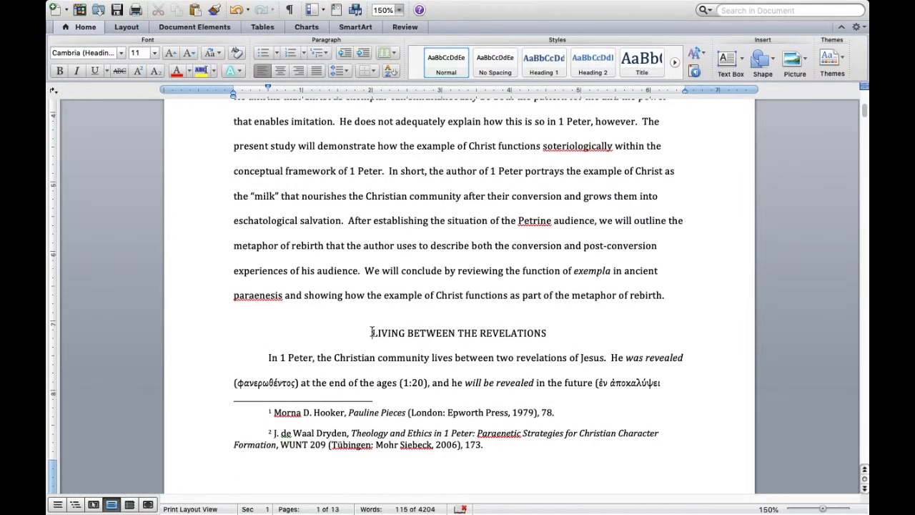
drag(371, 332, 546, 333)
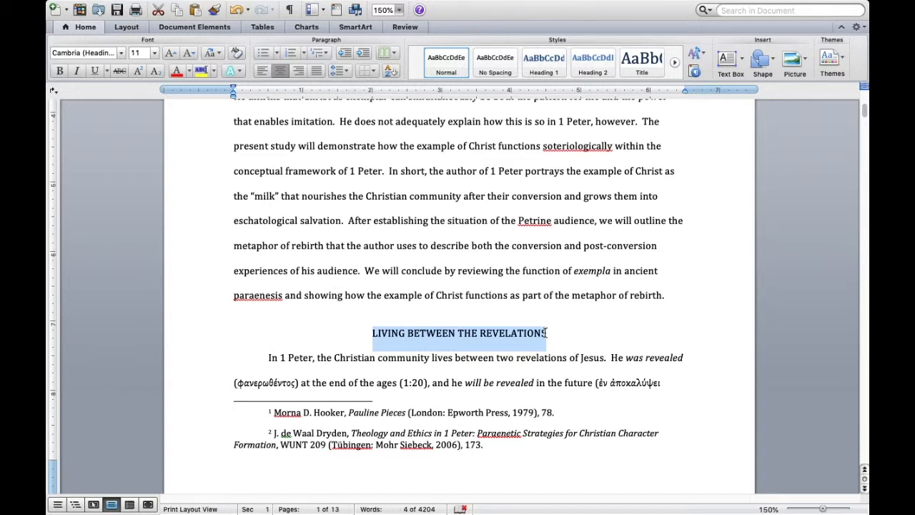
click(57, 72)
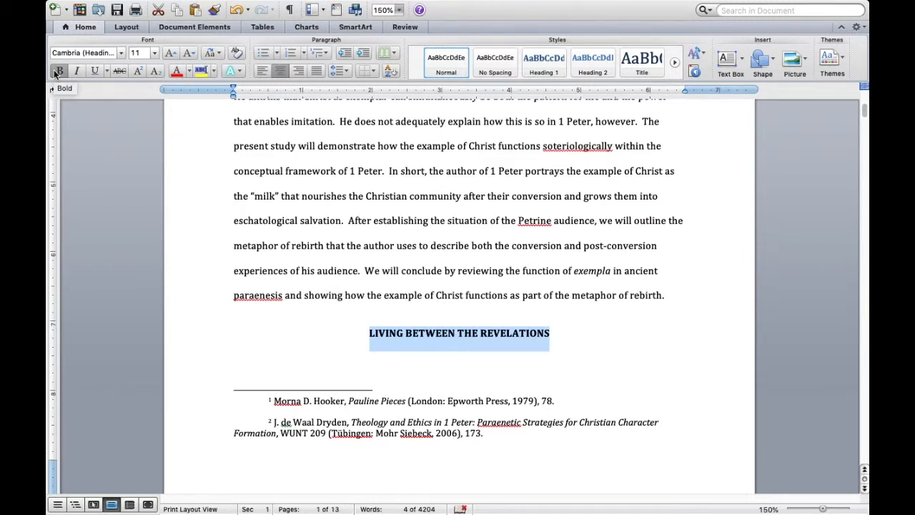
text(Living Bet)
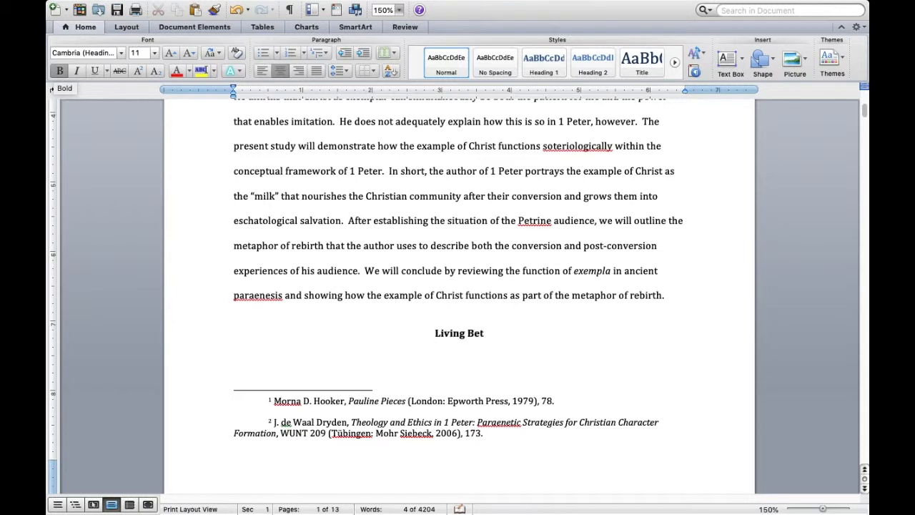
text(wee)
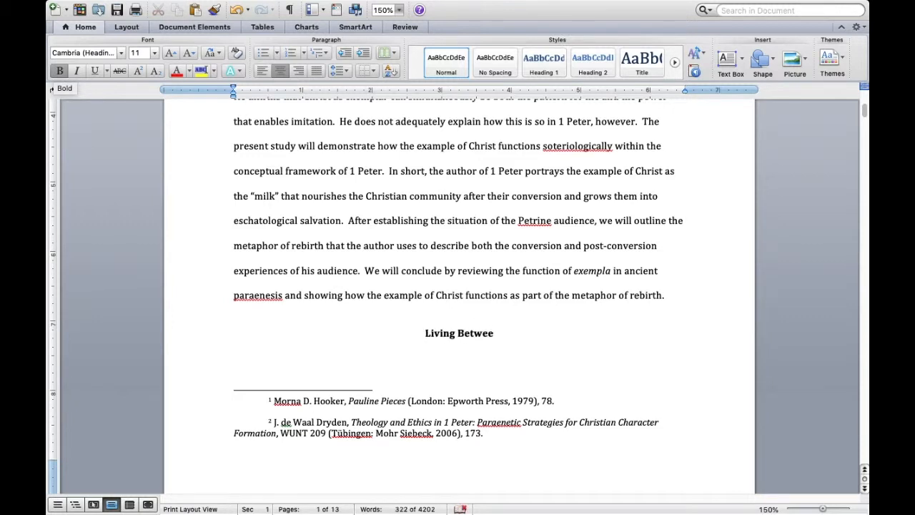
text(n the Revelations)
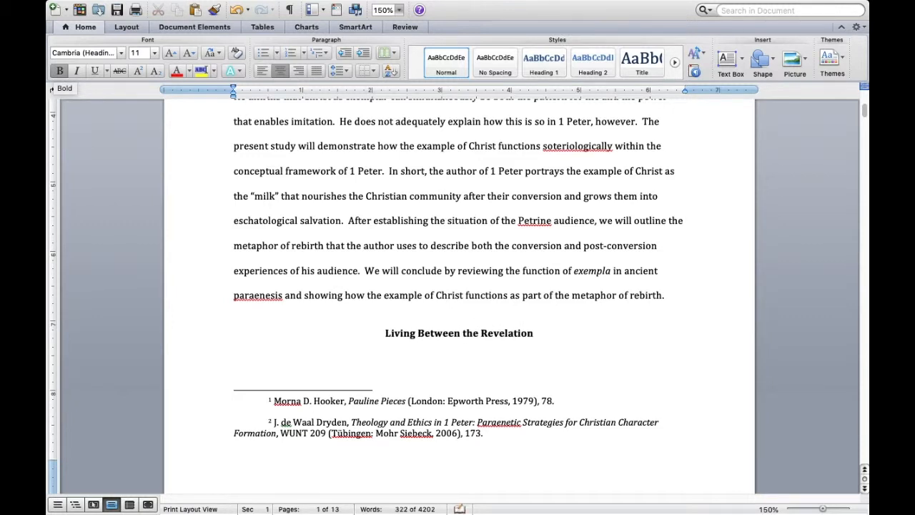
click(428, 336)
Add blank lines before the "Living Between the Revelations" heading so that it starts on page 2 with its paragraph
scroll(443, 366, down, 2)
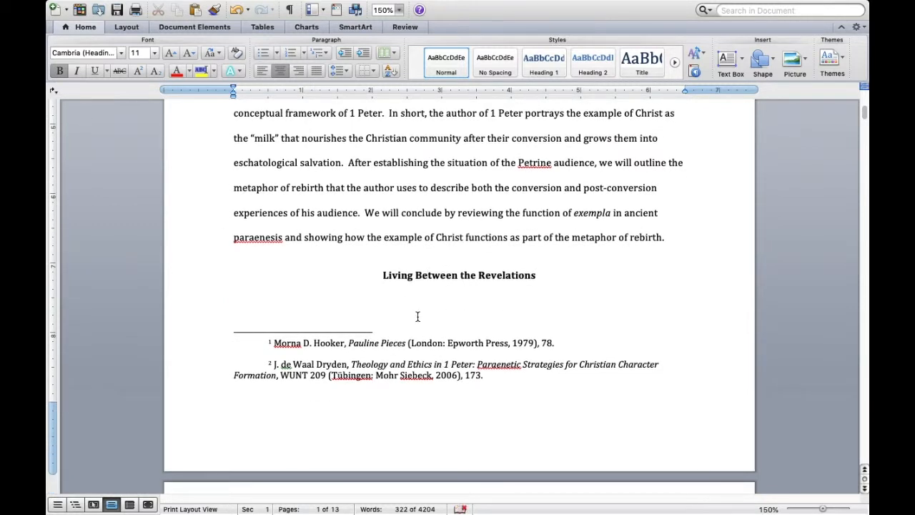
scroll(418, 315, down, 1)
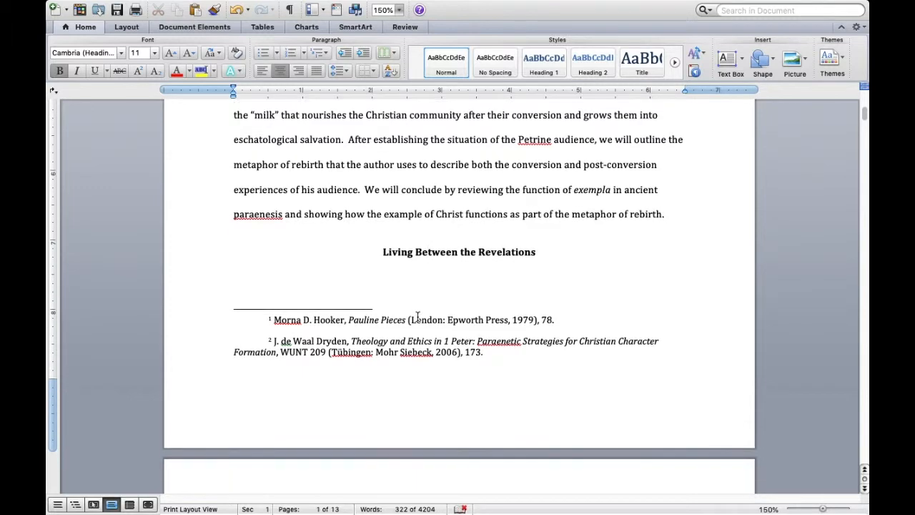
click(381, 251)
key(Return)
key(Return)
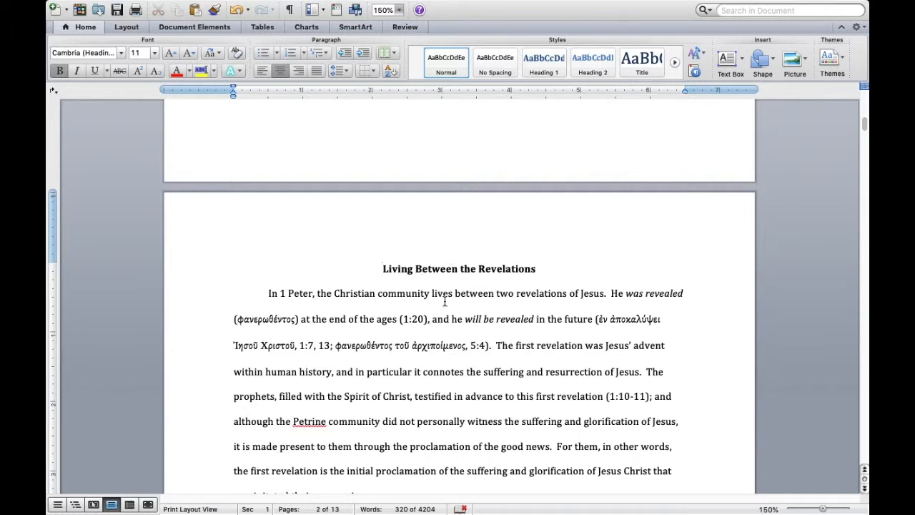
Remove the bold from the "Living Between the Revelations" heading to show it as a centred regular-type heading
scroll(444, 301, down, 3)
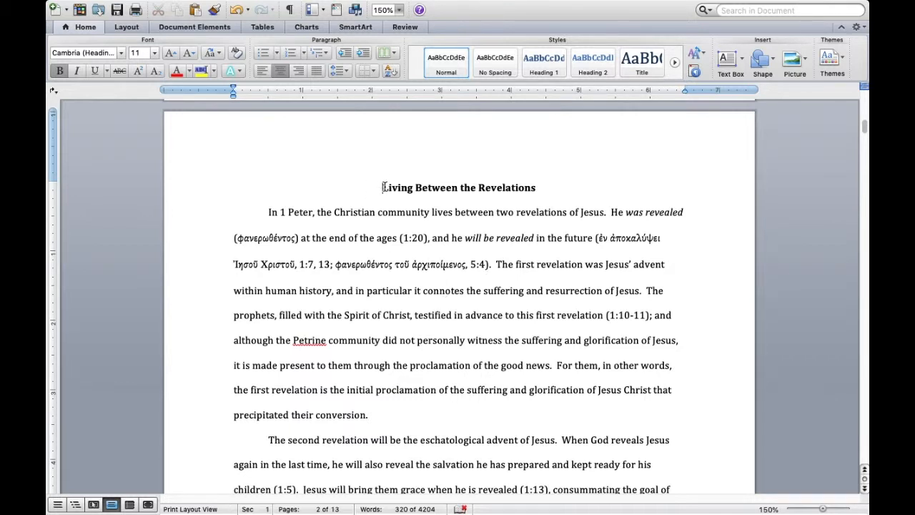
drag(382, 187, 544, 189)
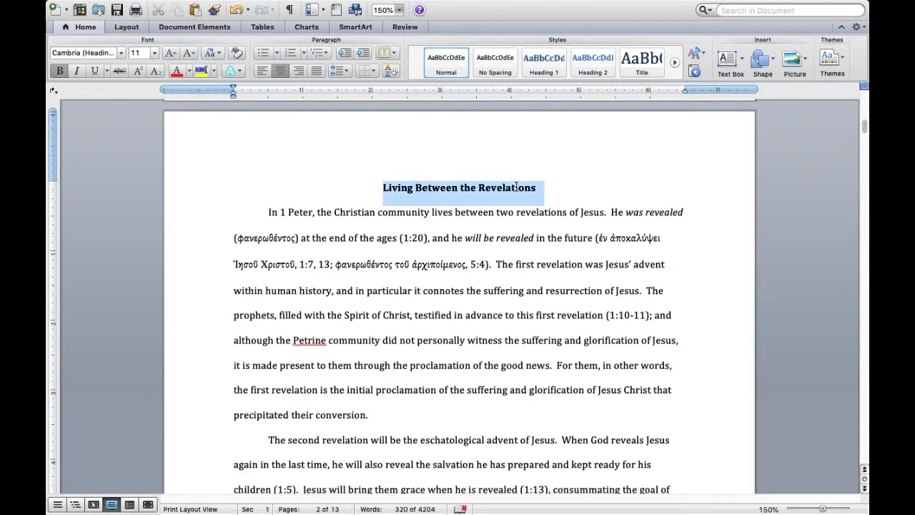
click(61, 71)
click(343, 253)
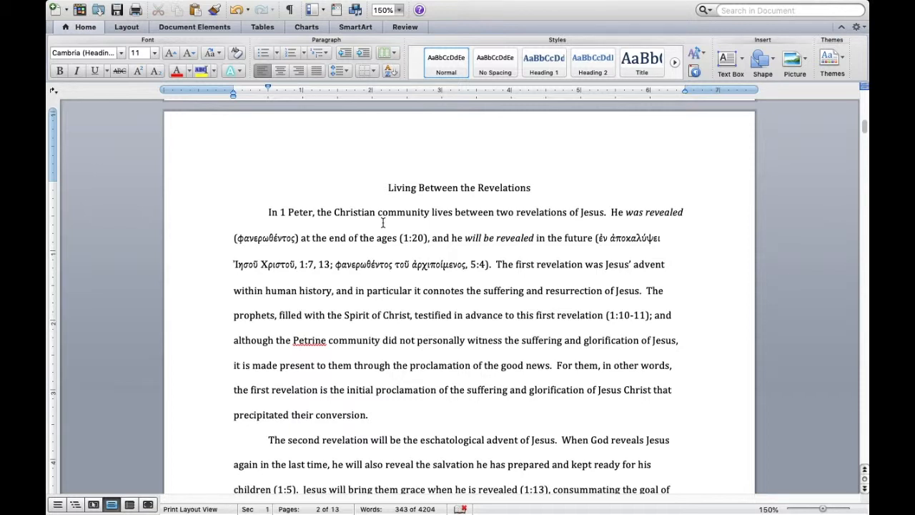
Left-align the "Living Between the Revelations" heading and make it bold and italic
click(388, 187)
drag(388, 187, 529, 200)
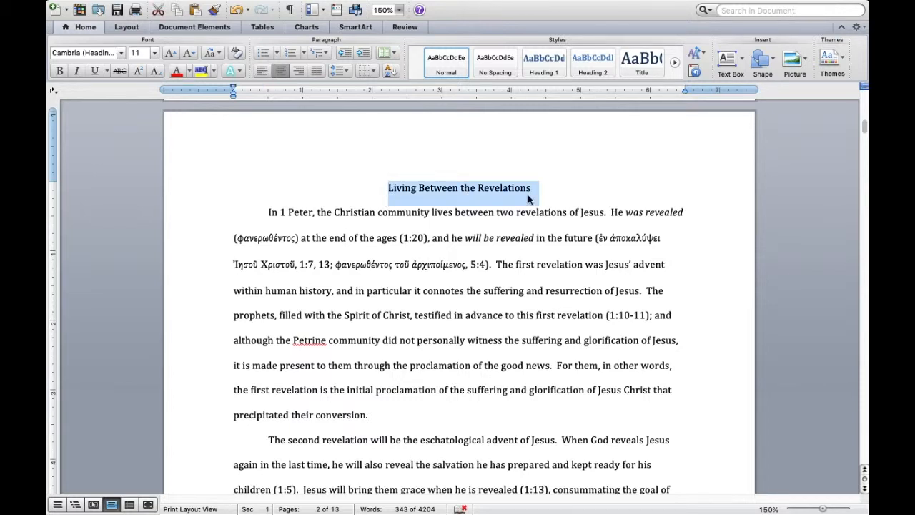
click(263, 69)
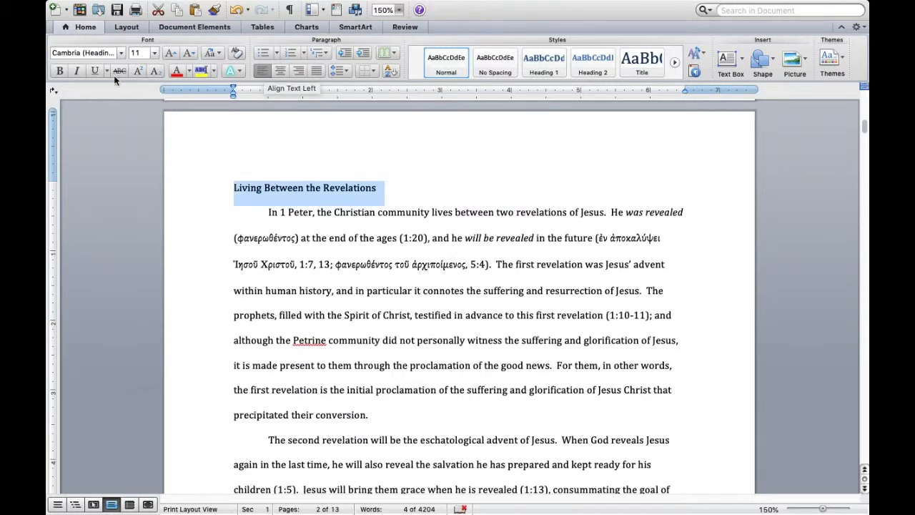
click(59, 70)
click(77, 70)
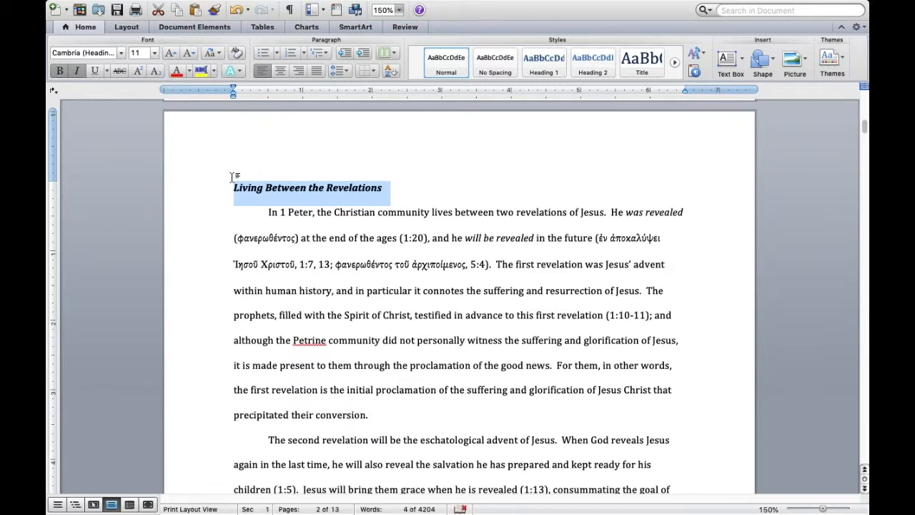
click(413, 240)
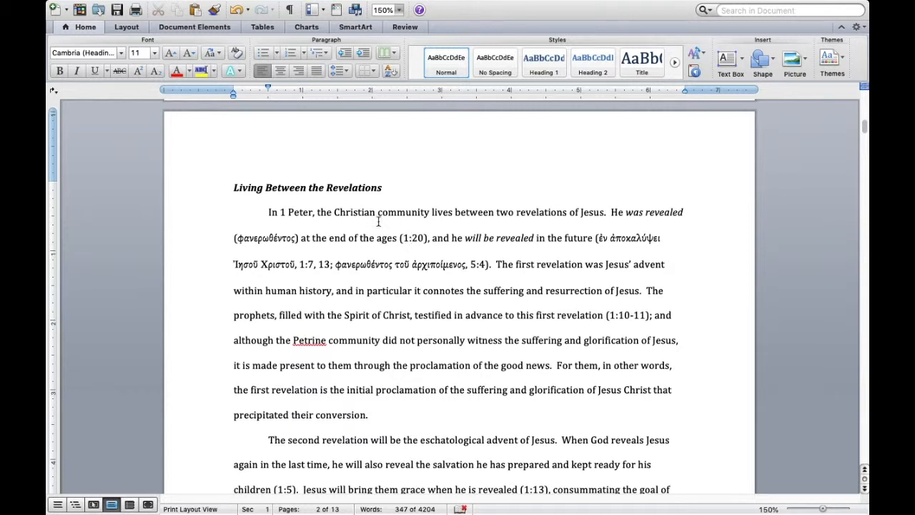
Remove the italics from the "Living Between the Revelations" heading and centre it again
drag(233, 187, 390, 189)
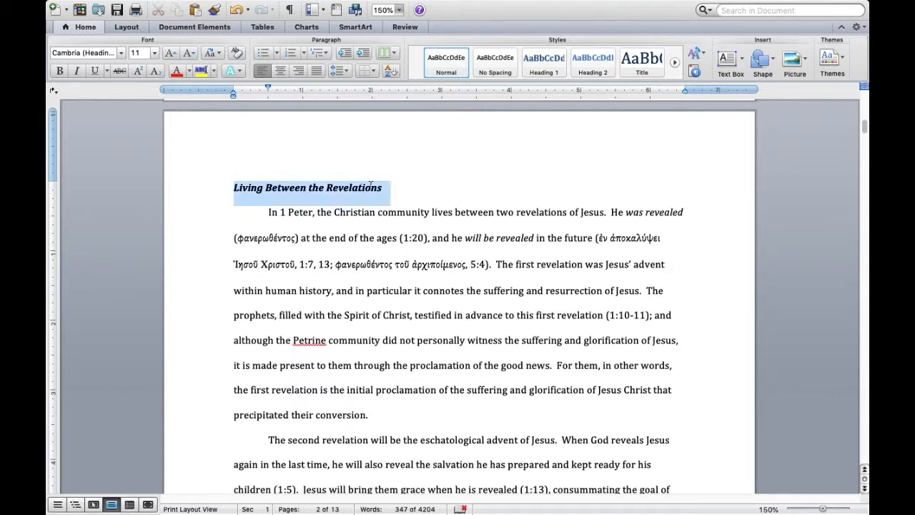
click(77, 70)
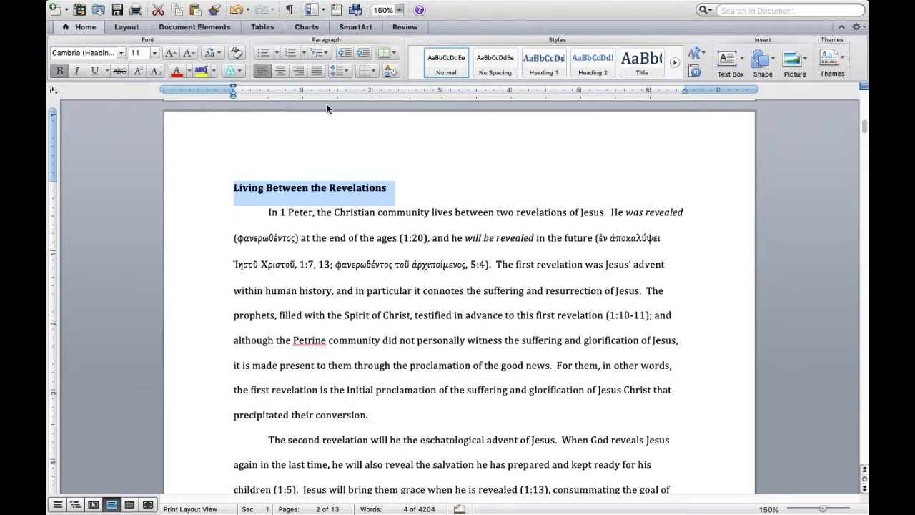
click(283, 72)
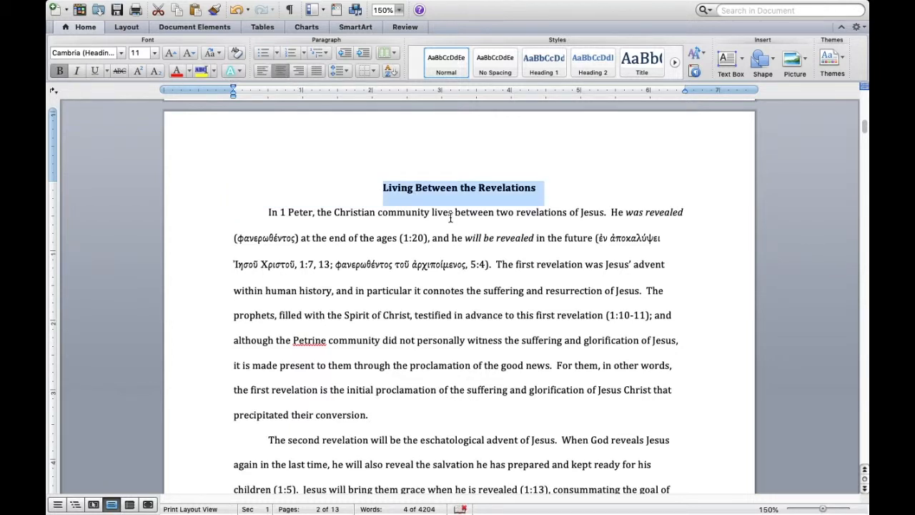
click(450, 214)
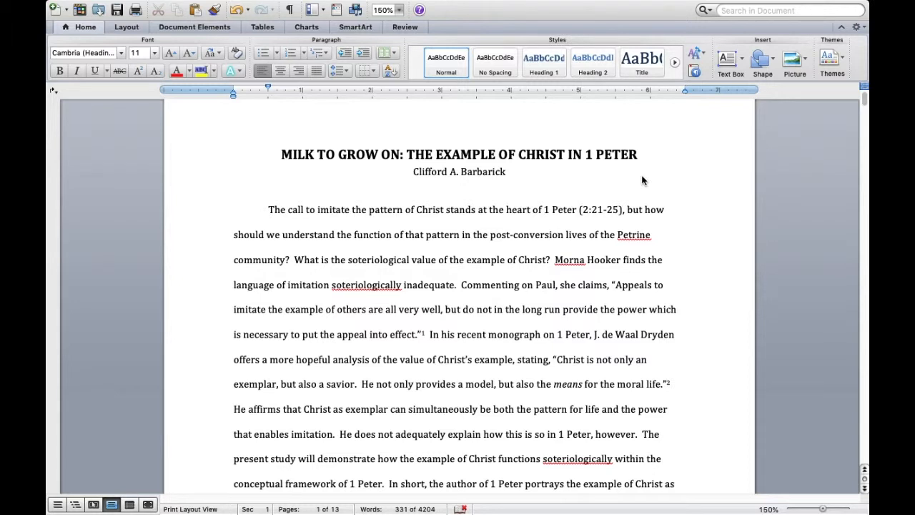
Insert a next-page section break between the title area and the opening paragraph "The call to imitate"
click(268, 210)
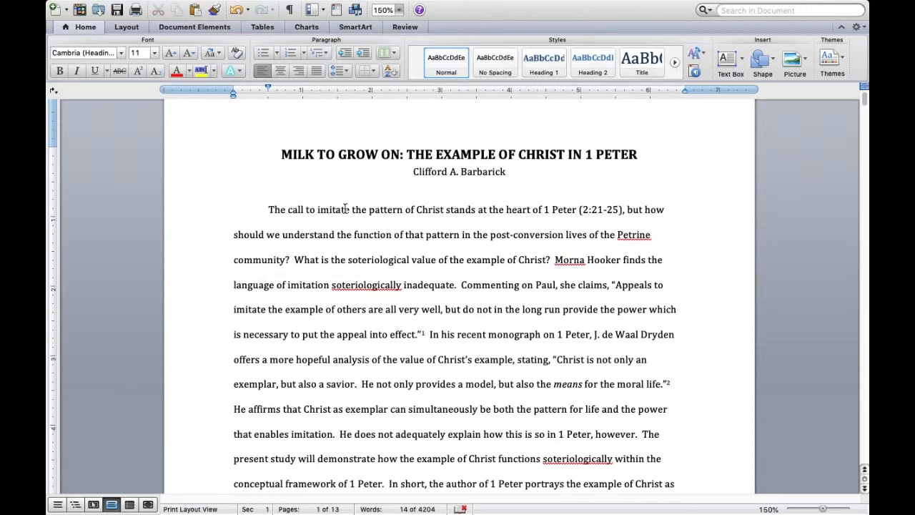
click(292, 153)
drag(279, 153, 481, 171)
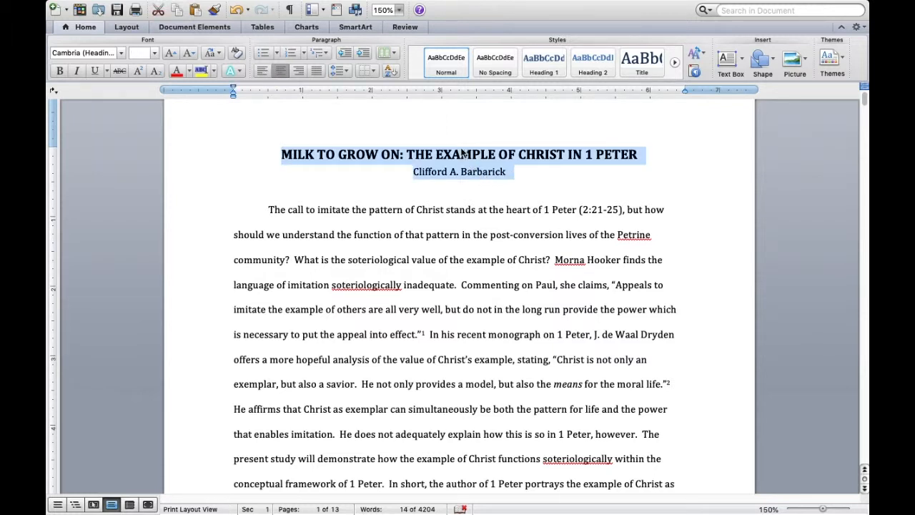
click(271, 208)
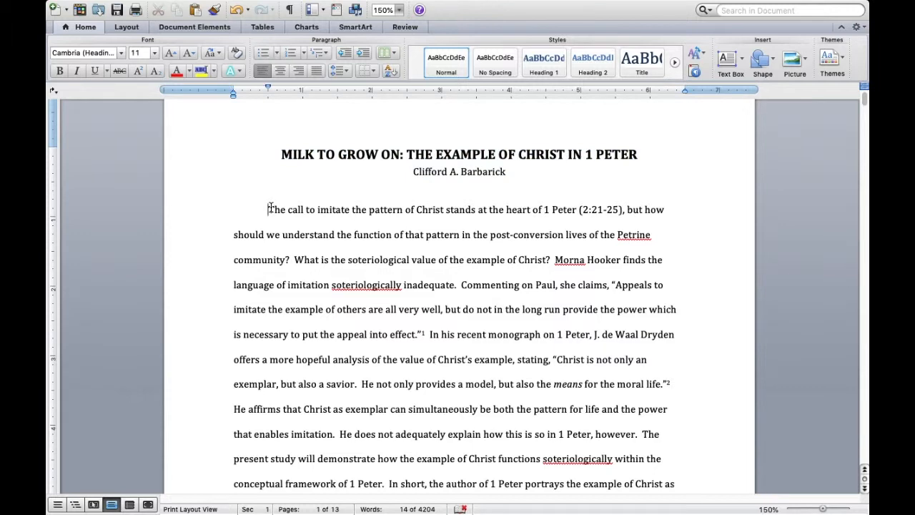
click(135, 27)
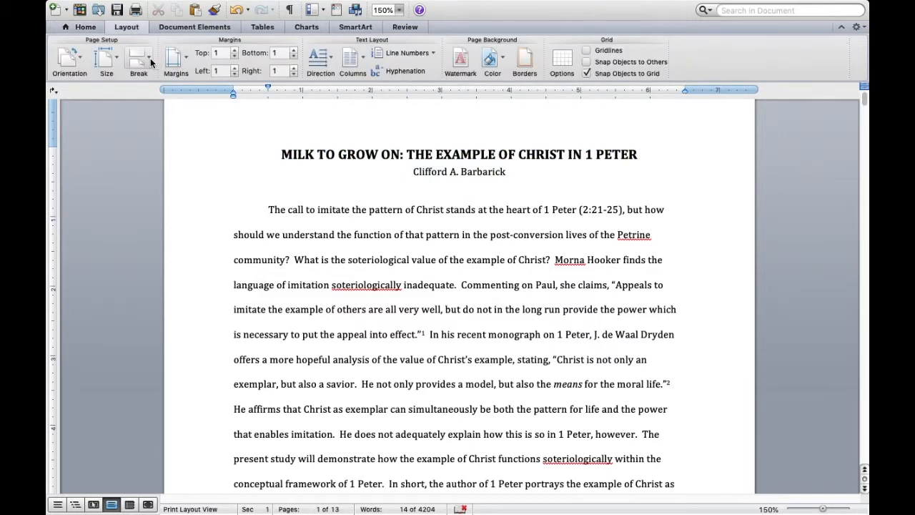
click(150, 61)
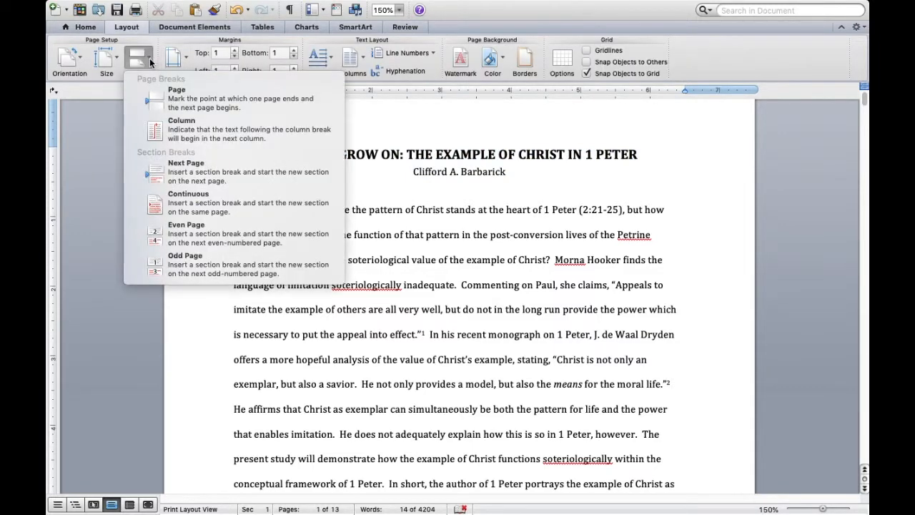
click(178, 183)
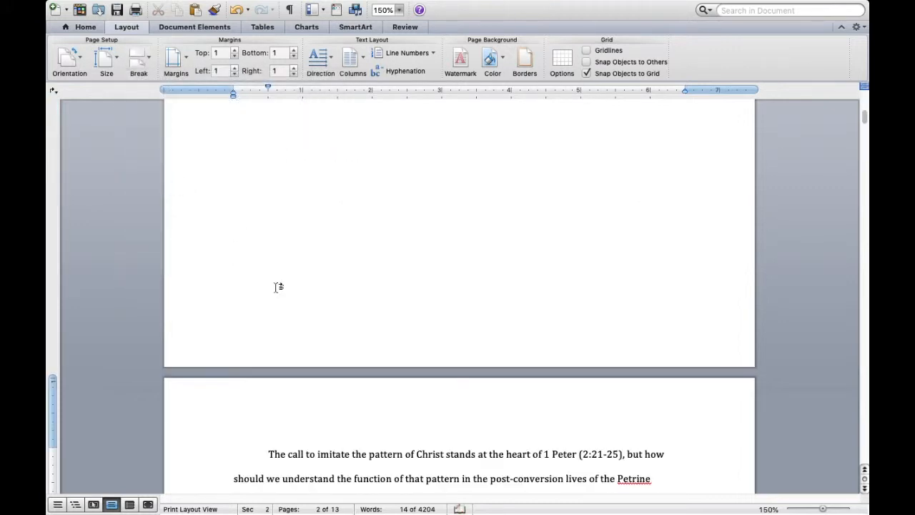
Add three blank lines above the opening paragraph on page 2 and check the separated title page
scroll(276, 286, down, 5)
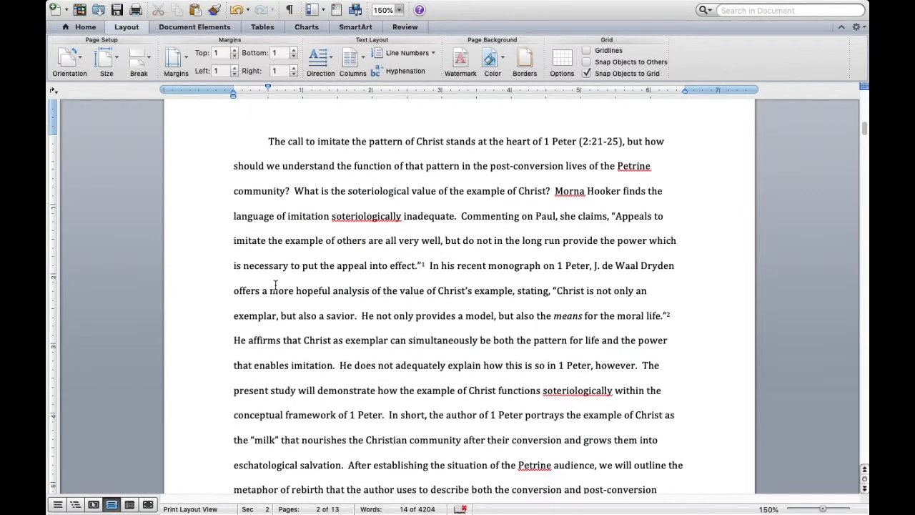
key(Return)
key(Return)
key(Return)
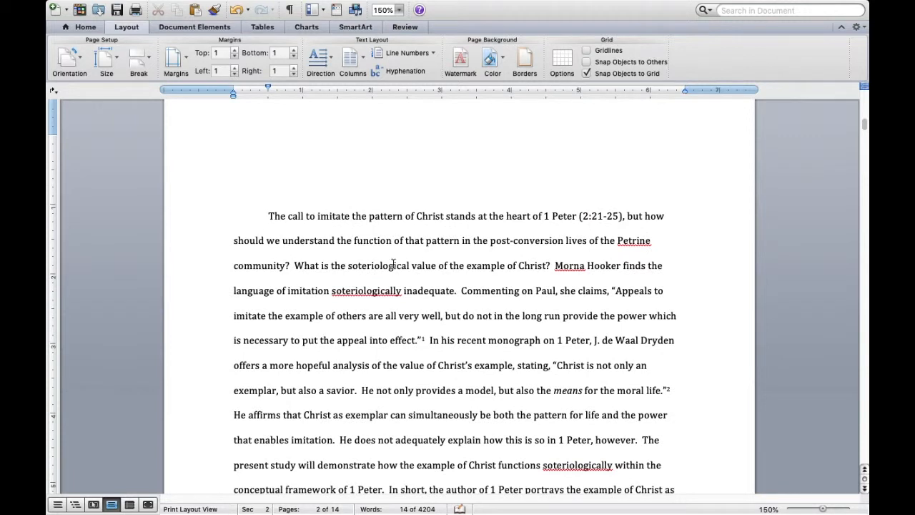
scroll(392, 265, up, 2)
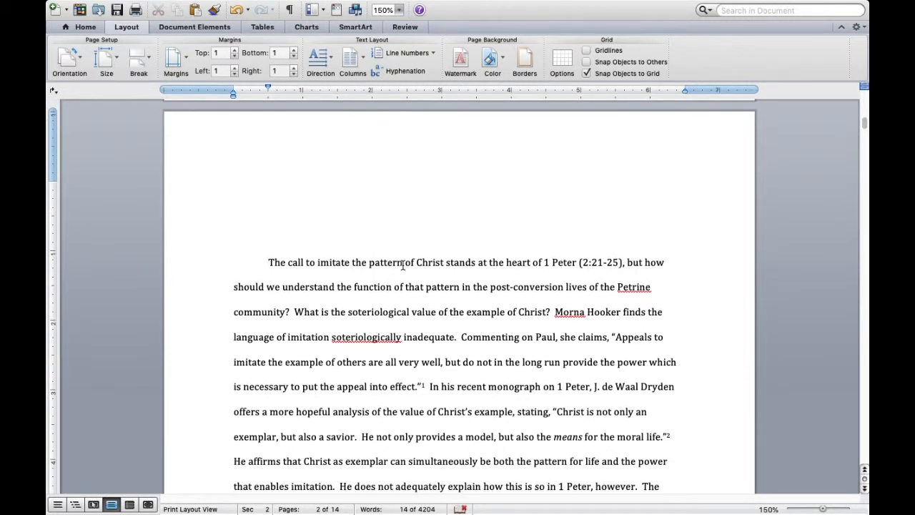
scroll(402, 264, up, 15)
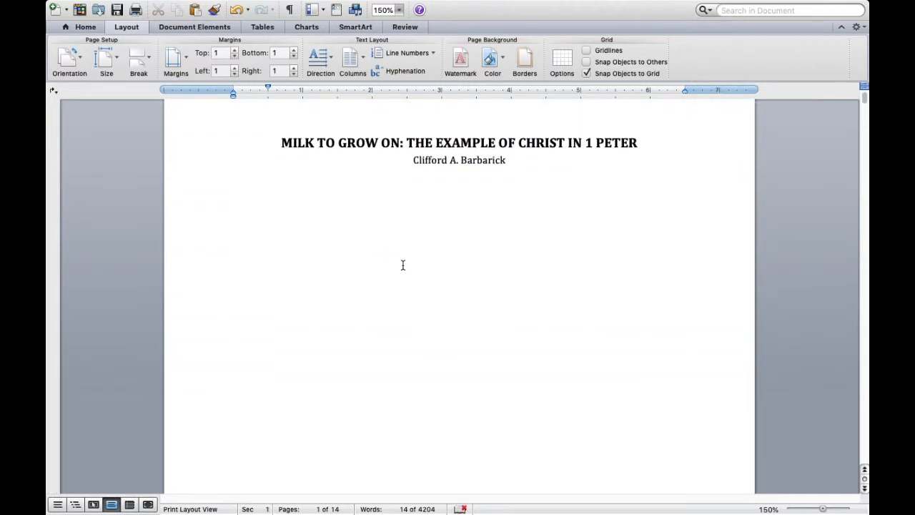
scroll(403, 265, down, 15)
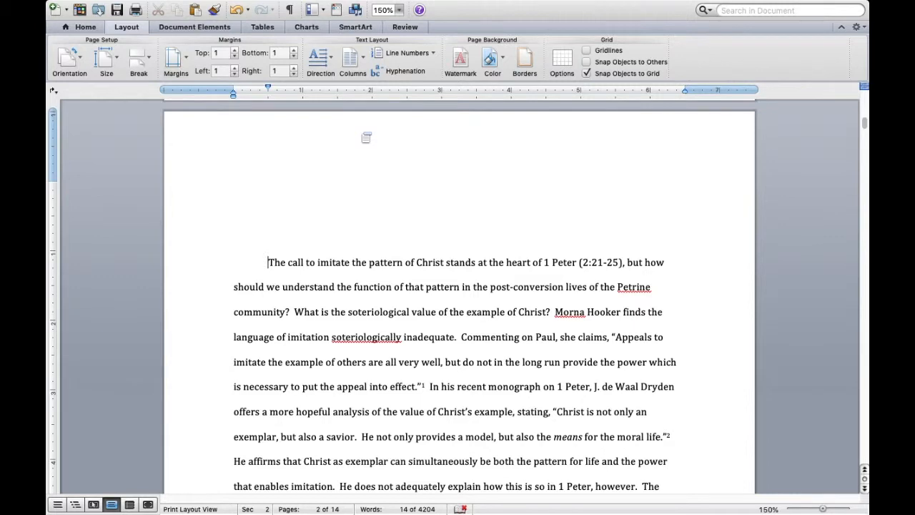
Give section 2 a different first page, with its regular and first-page headers both unlinked from the previous section
double_click(366, 137)
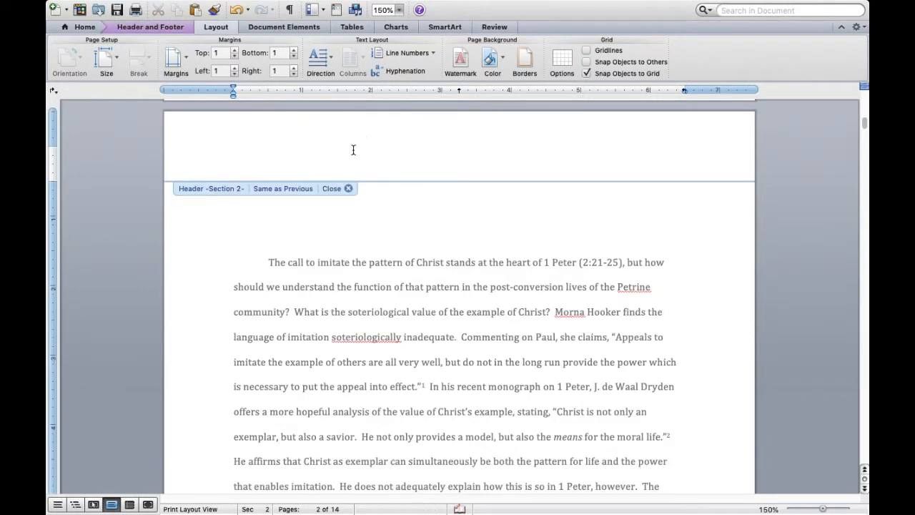
scroll(328, 167, down, 10)
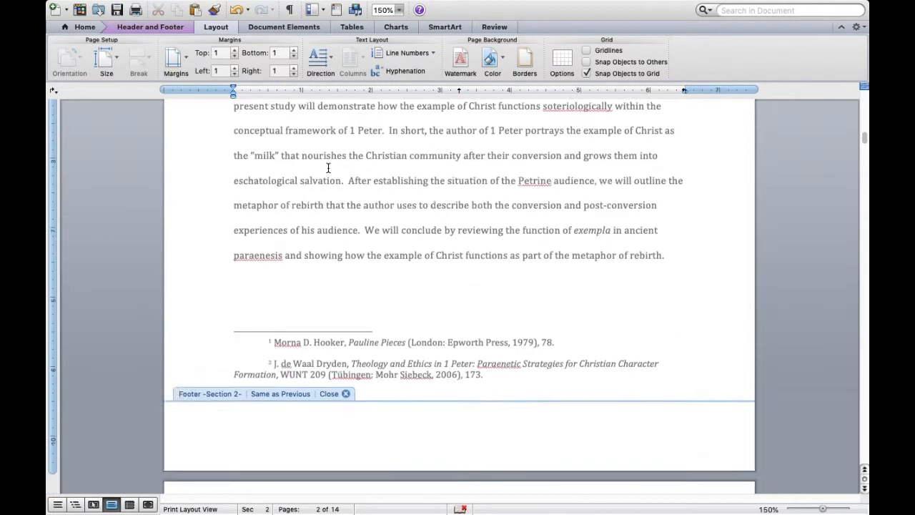
scroll(328, 167, up, 12)
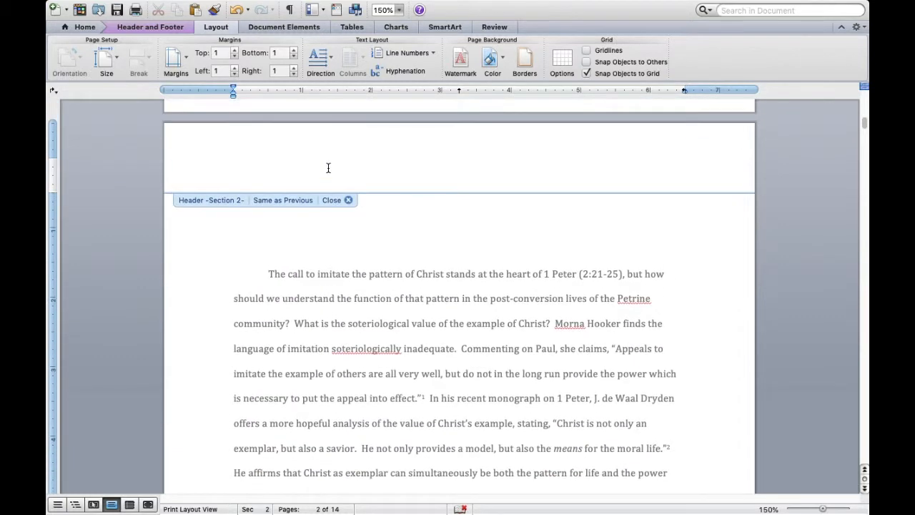
click(135, 27)
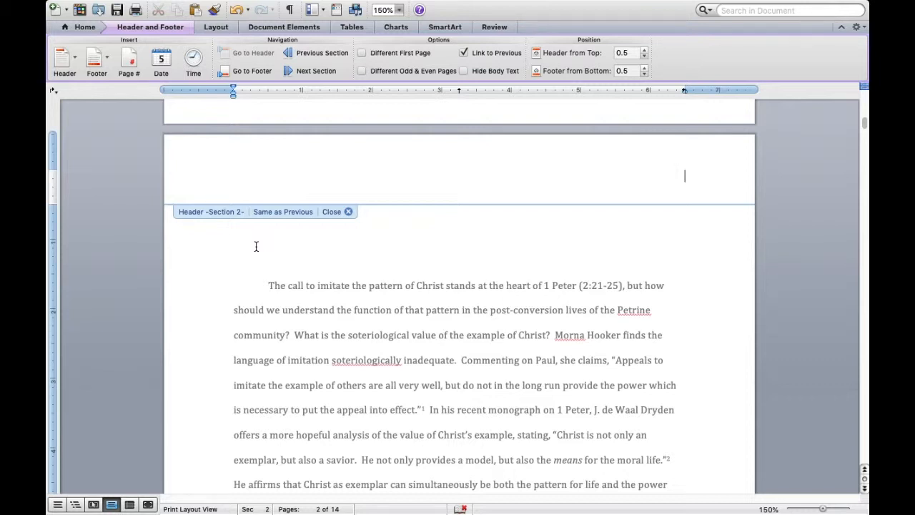
click(463, 55)
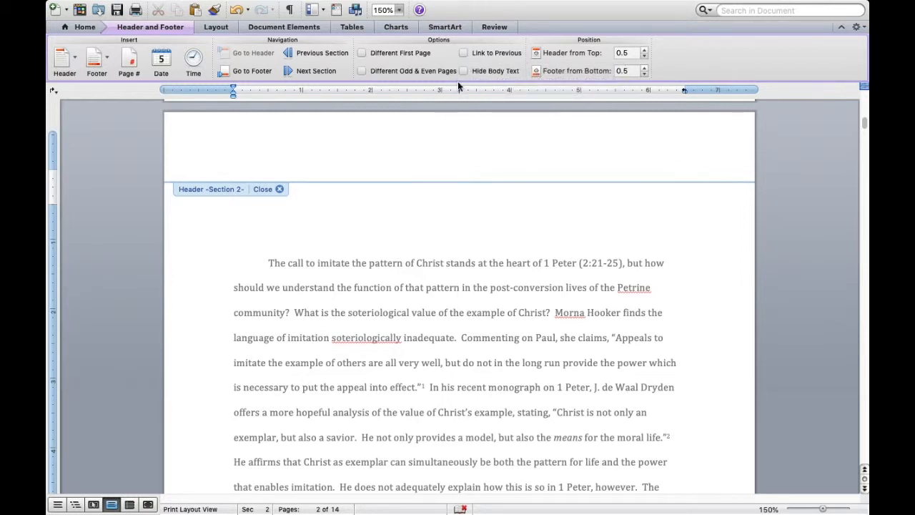
click(362, 53)
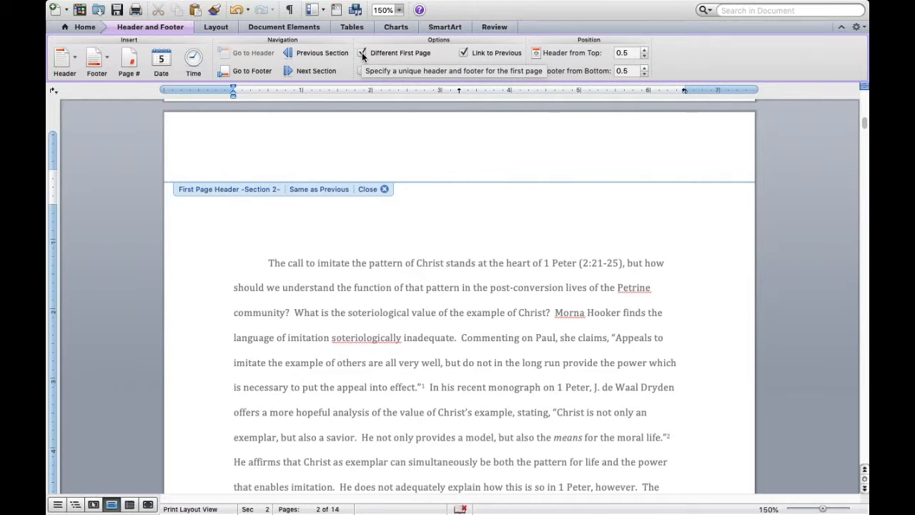
click(461, 52)
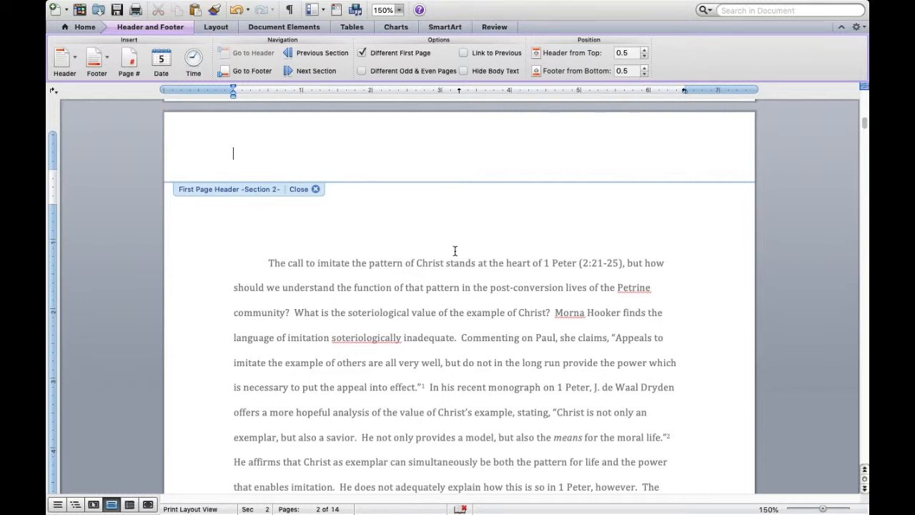
Insert a centred page number in the first-page footer of section 2
scroll(455, 250, down, 10)
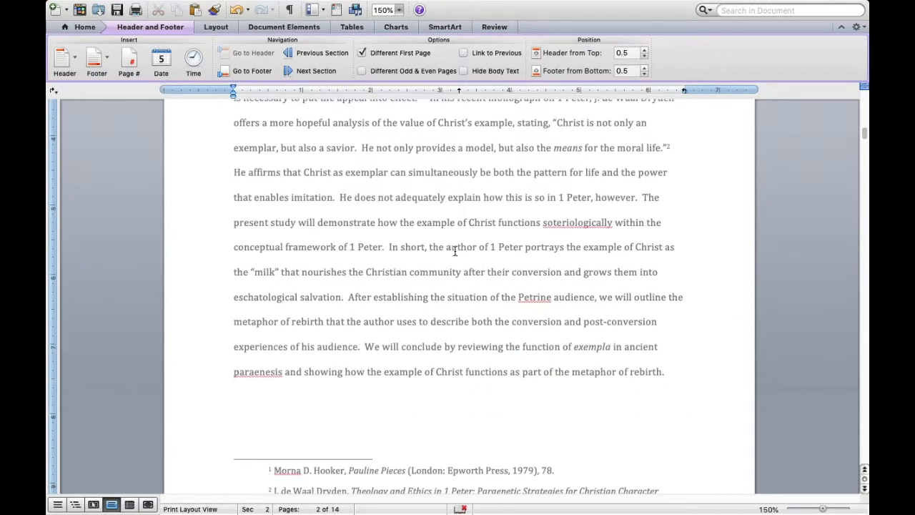
scroll(454, 250, down, 8)
click(445, 345)
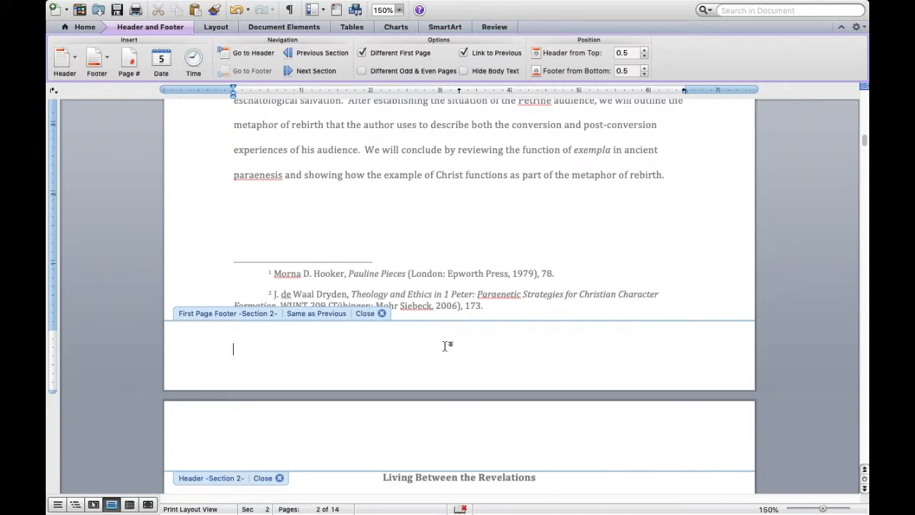
key(Tab)
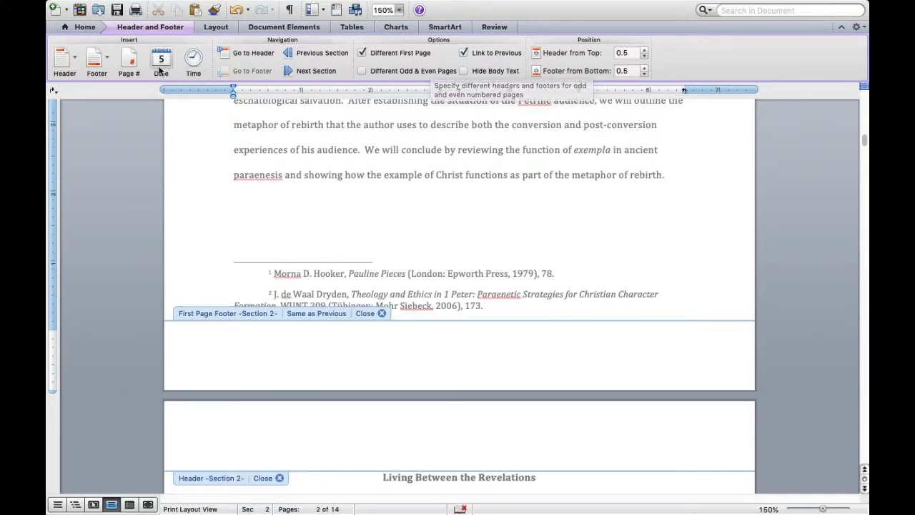
click(128, 66)
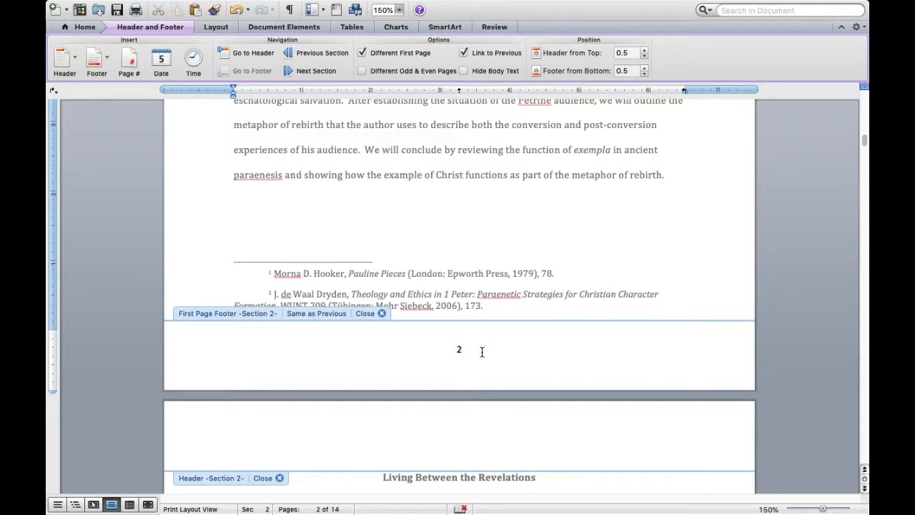
Insert a right-aligned page number in the section 2 header on page 3 and check the following page
scroll(476, 352, down, 3)
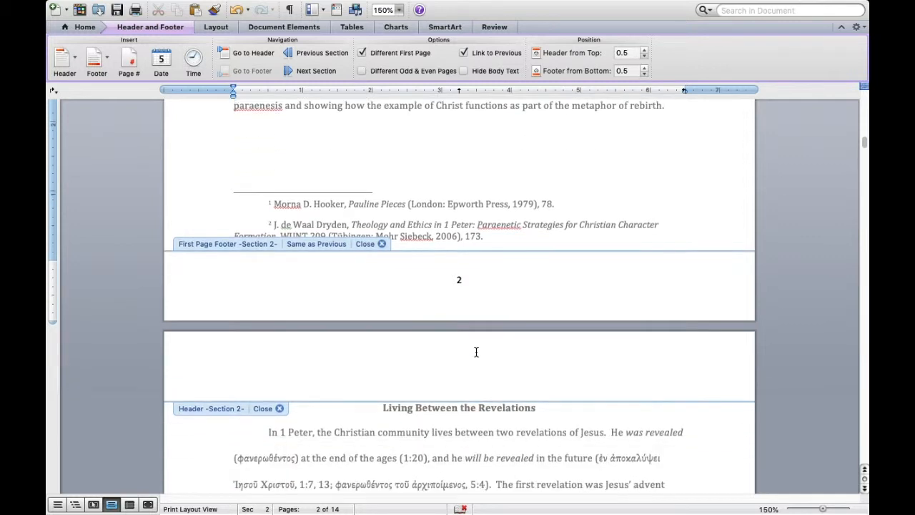
click(477, 352)
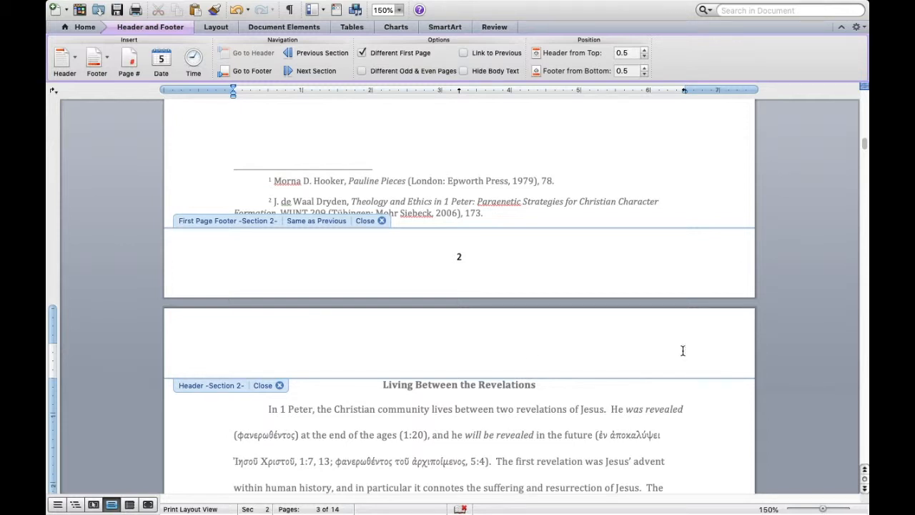
click(128, 59)
scroll(337, 387, down, 15)
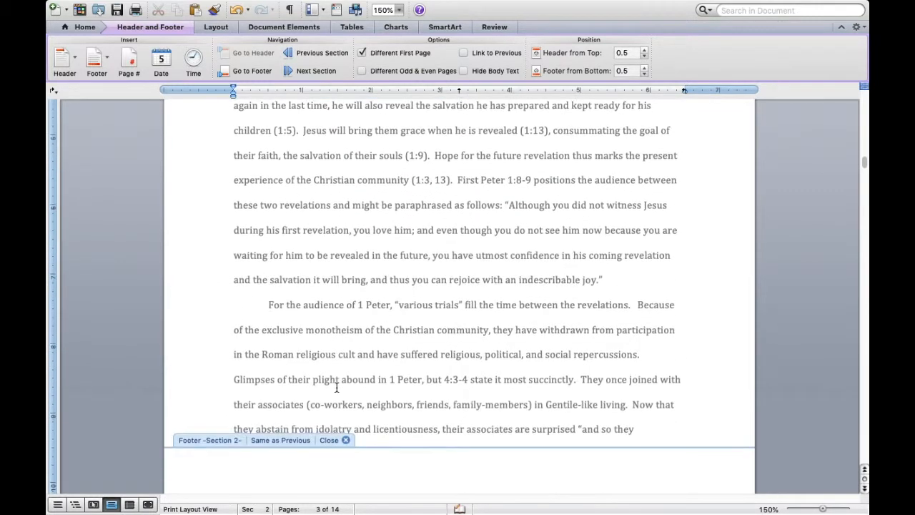
scroll(336, 387, down, 3)
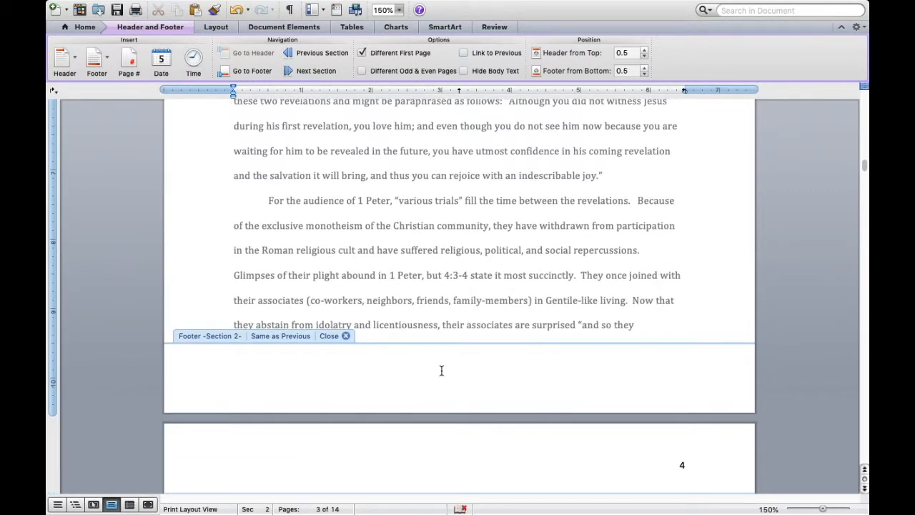
scroll(441, 370, up, 16)
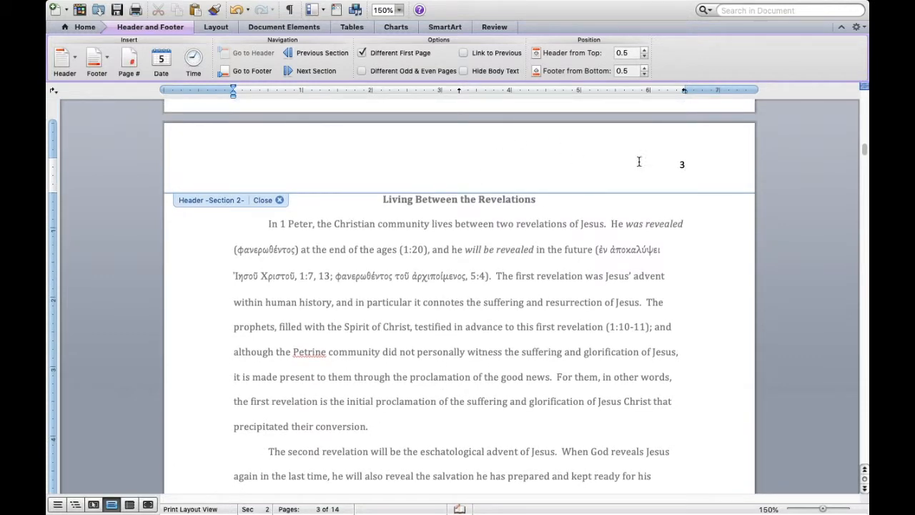
scroll(629, 255, down, 9)
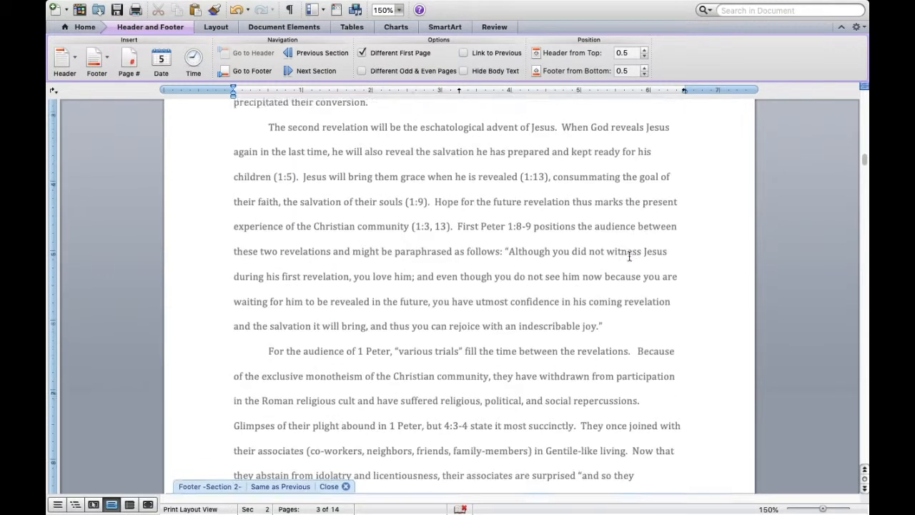
Turn on a different first page for the bibliography section and check the page number placement in its footer and headers
scroll(629, 255, down, 10)
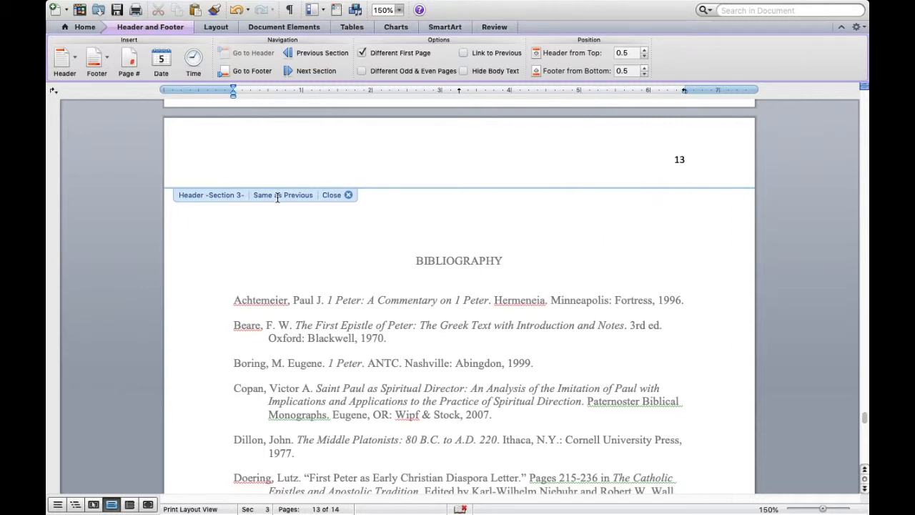
click(472, 176)
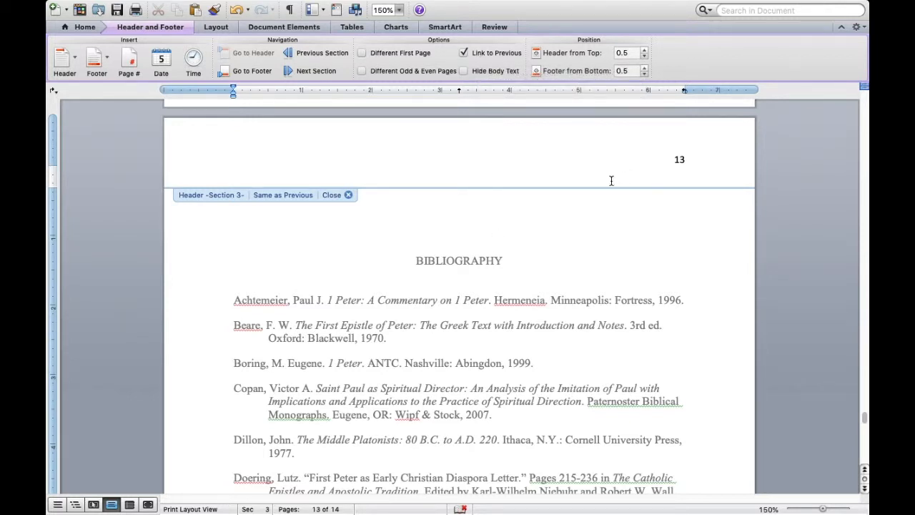
click(362, 51)
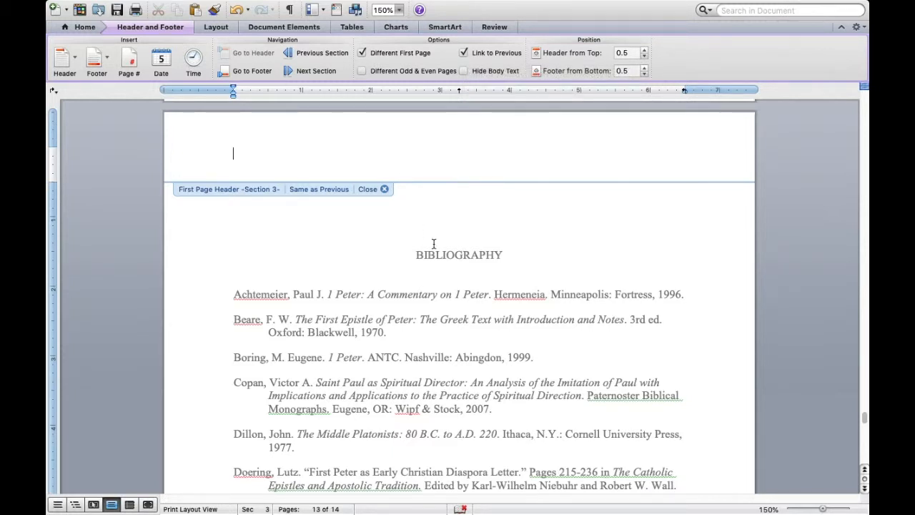
scroll(433, 244, down, 5)
scroll(434, 245, down, 6)
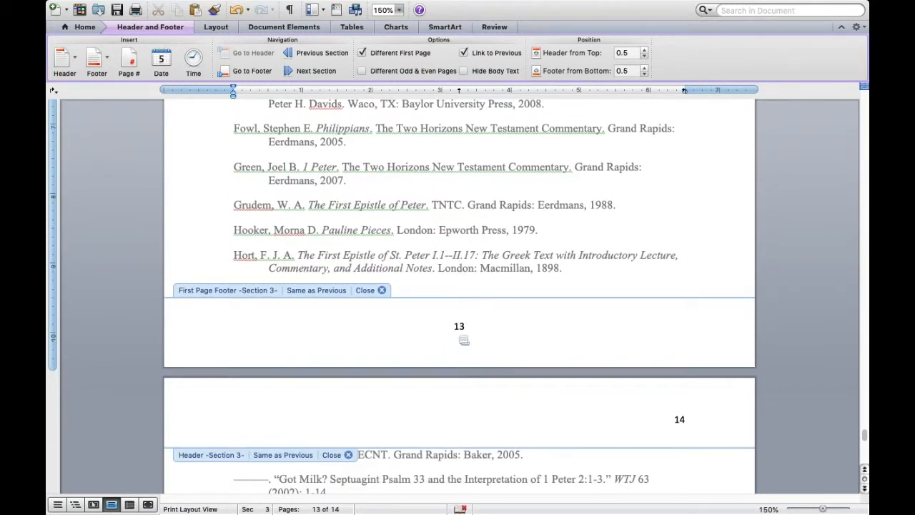
scroll(458, 333, down, 3)
scroll(459, 335, down, 1)
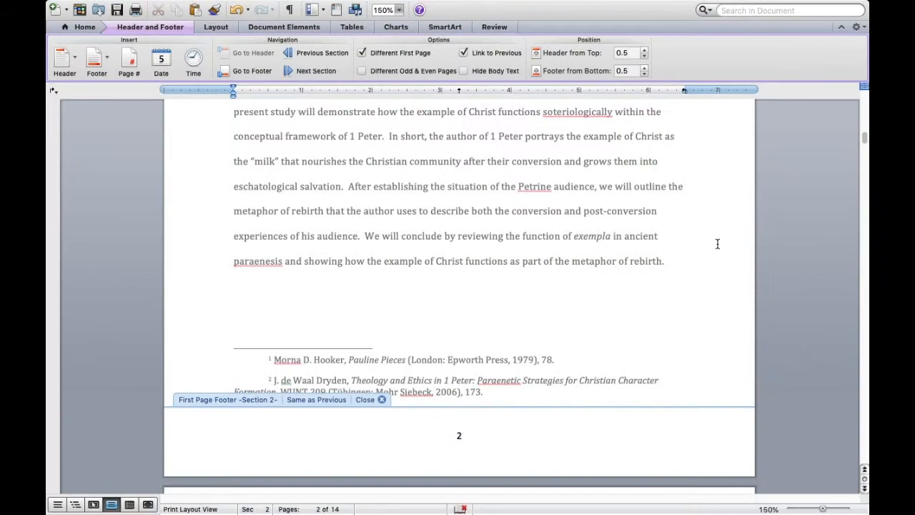
scroll(717, 243, up, 5)
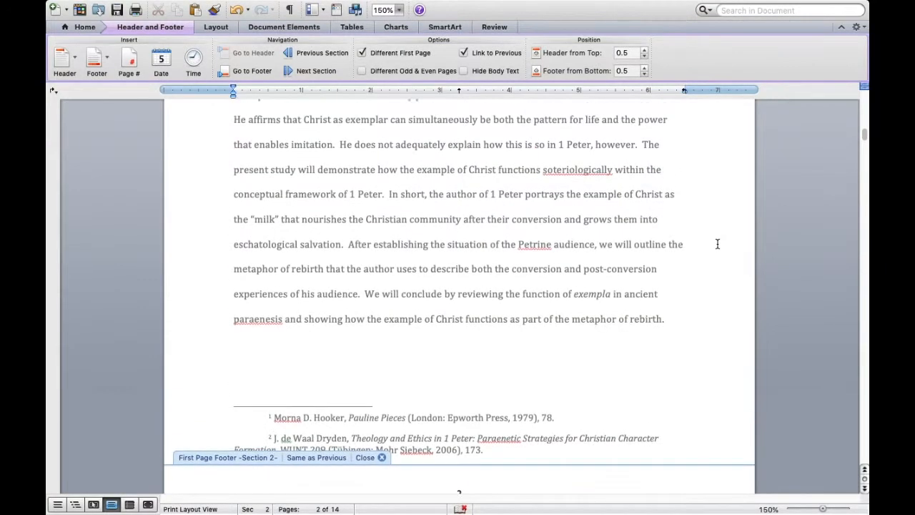
scroll(717, 244, up, 3)
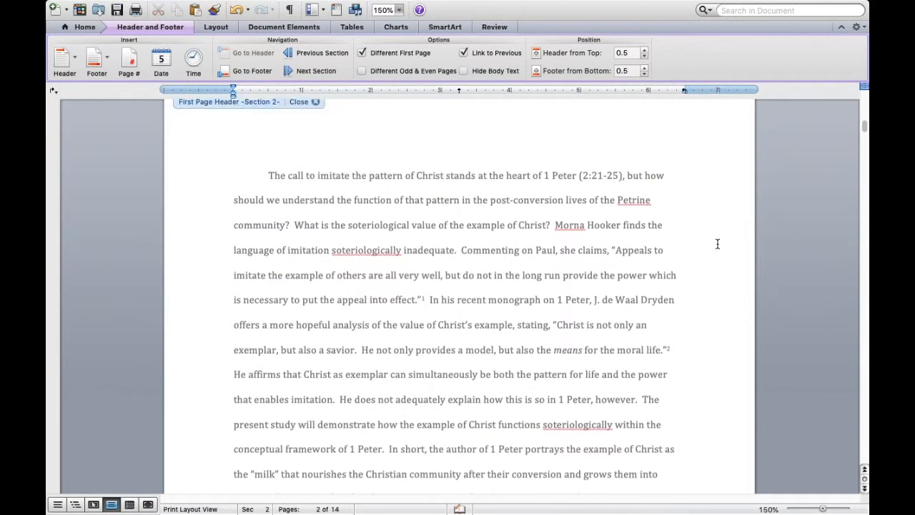
Insert a right-aligned page number in the section 1 footer, with page numbering set to start at 0
scroll(717, 243, down, 10)
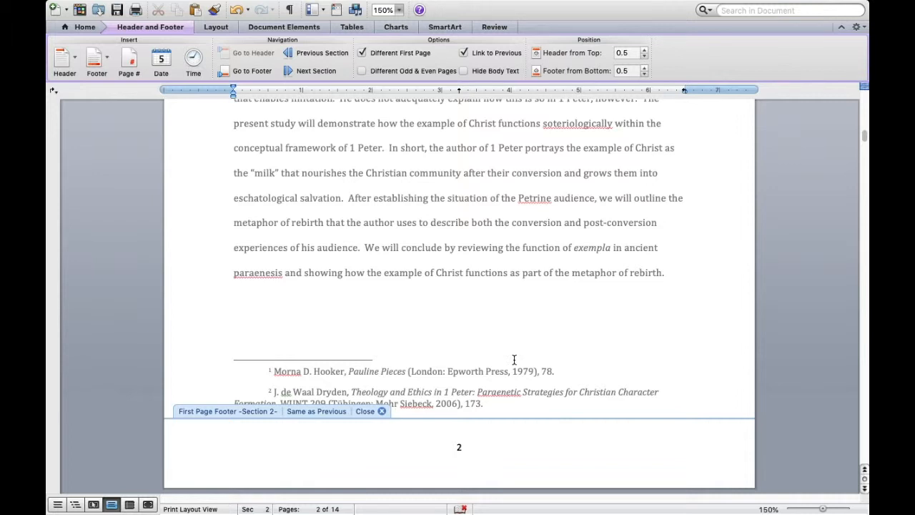
scroll(529, 318, up, 5)
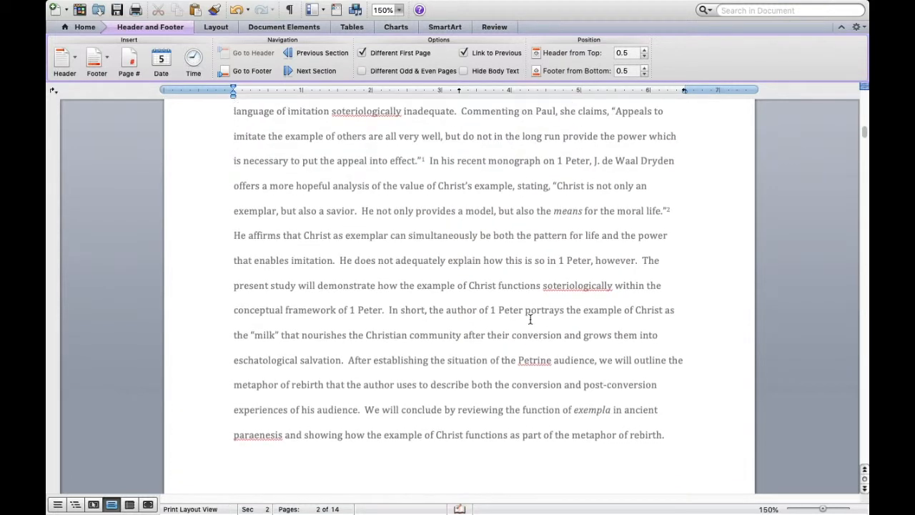
scroll(530, 319, up, 2)
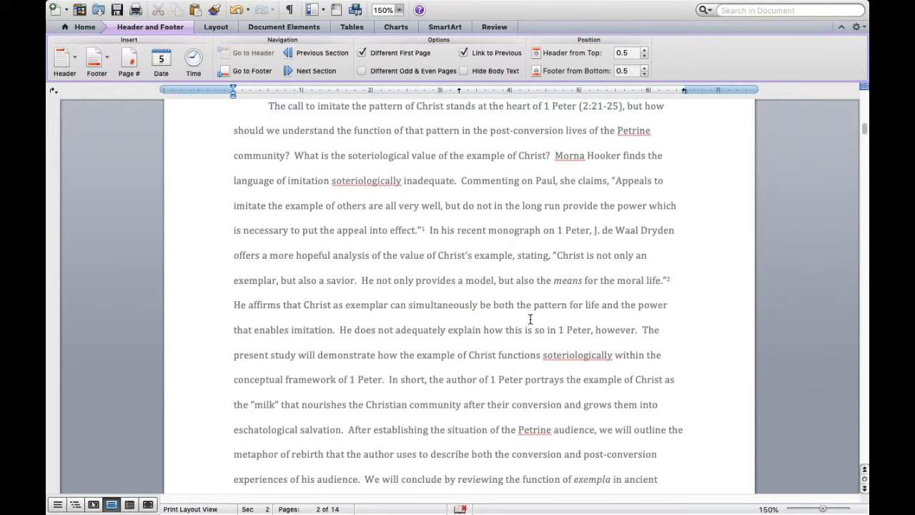
scroll(530, 319, up, 7)
scroll(529, 319, up, 4)
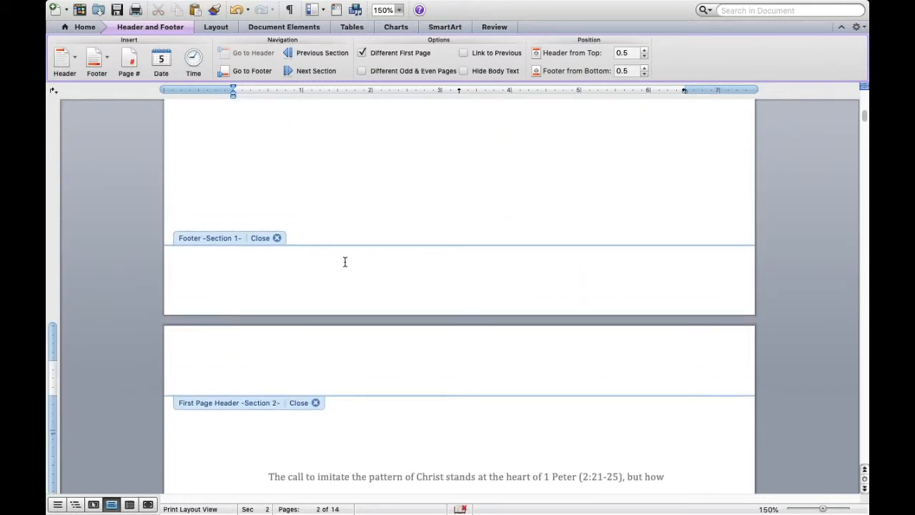
click(318, 289)
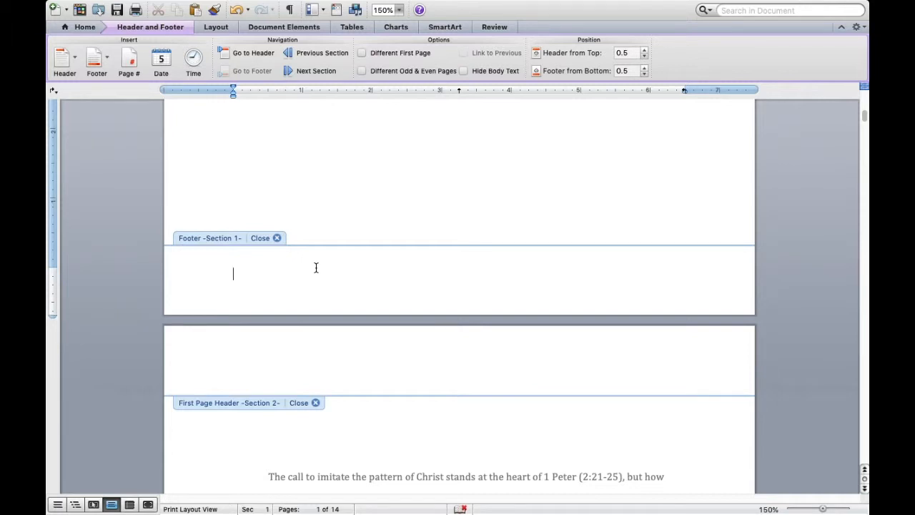
click(213, 7)
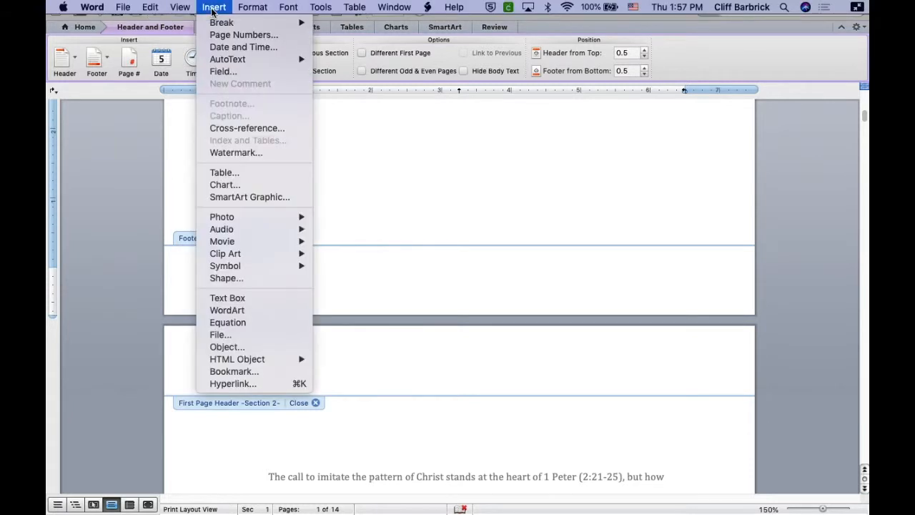
click(228, 35)
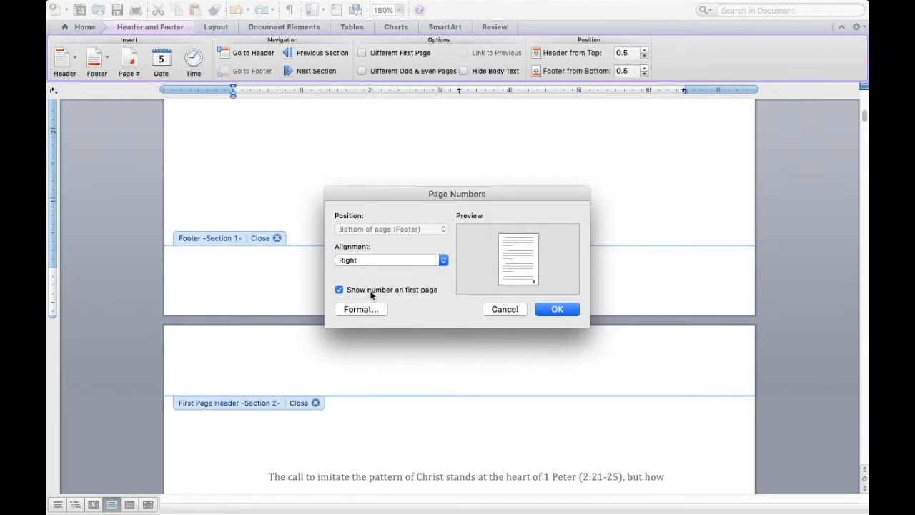
click(363, 311)
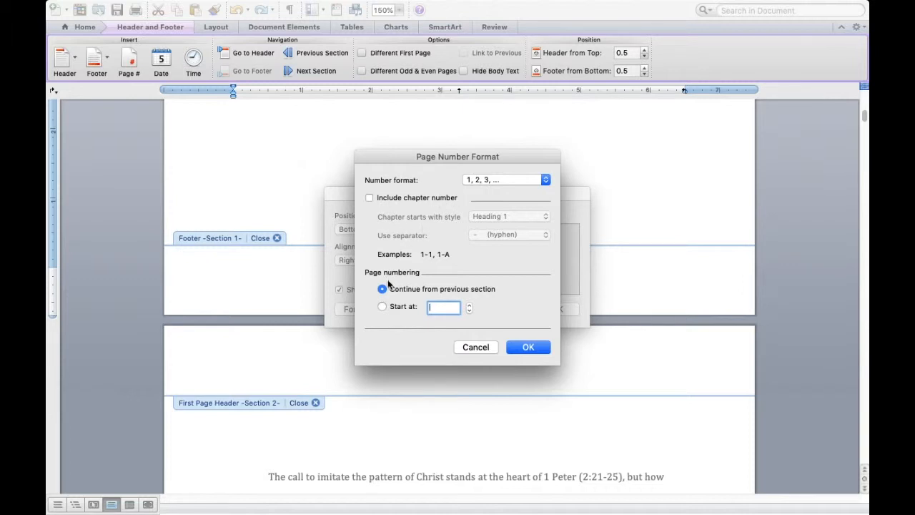
click(382, 307)
text(0)
click(515, 347)
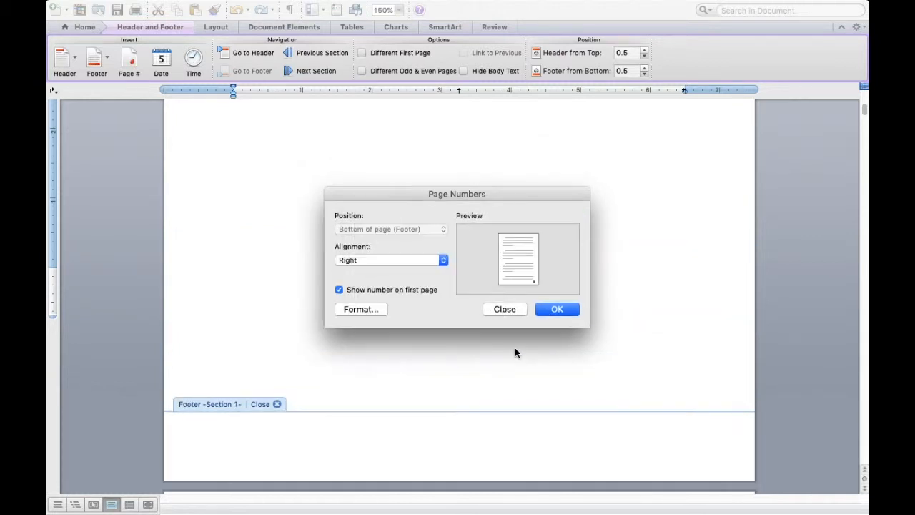
click(554, 310)
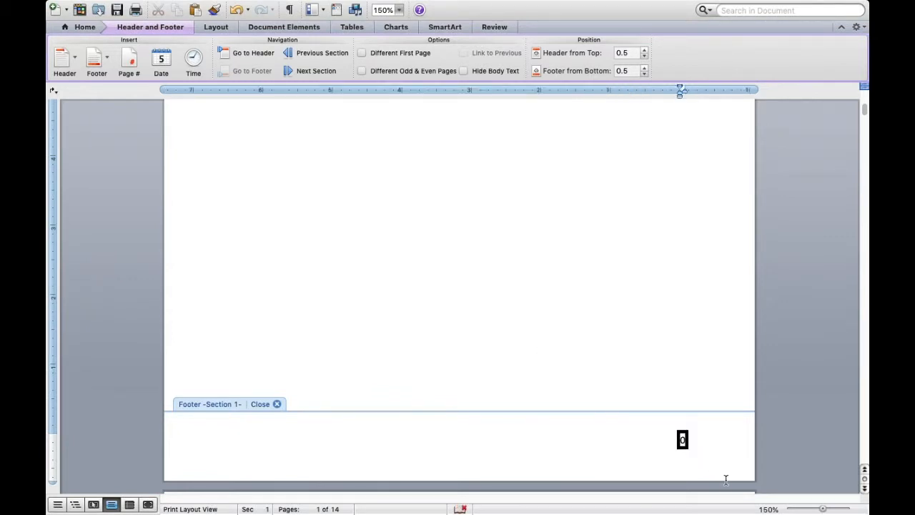
Delete the page number from the section 1 footer and check the numbering on the following pages
key(shift+Left)
key(Delete)
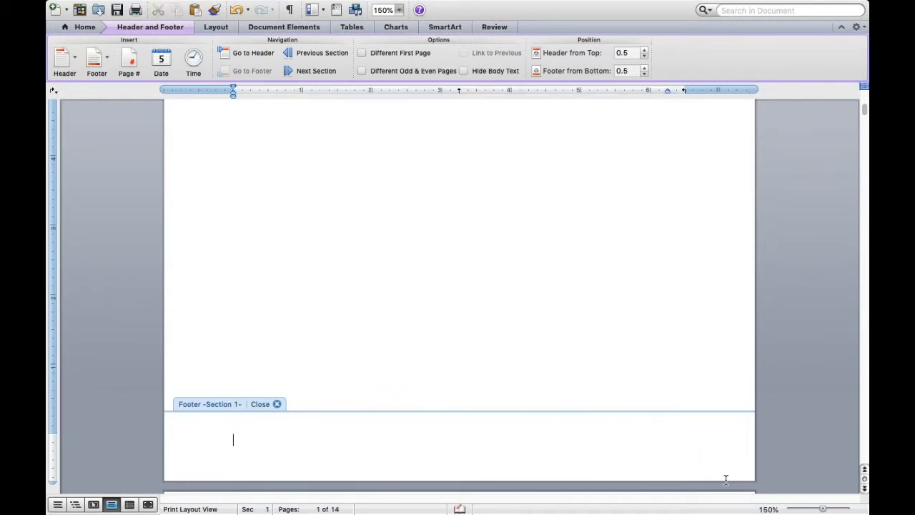
scroll(500, 437, down, 1)
scroll(499, 438, down, 10)
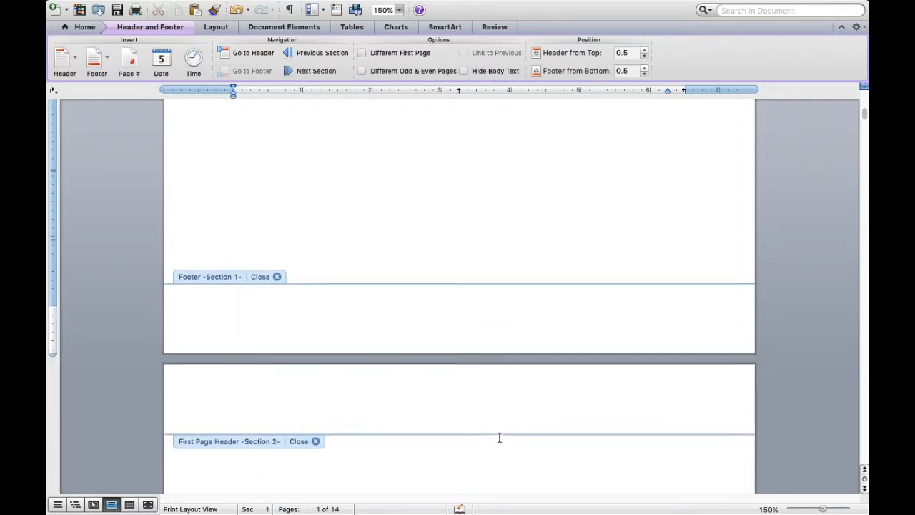
scroll(499, 438, down, 12)
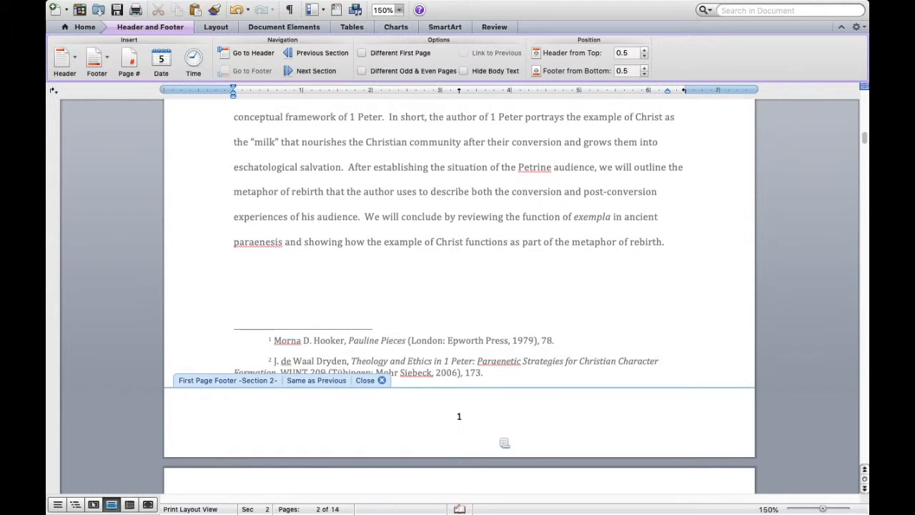
scroll(503, 442, down, 5)
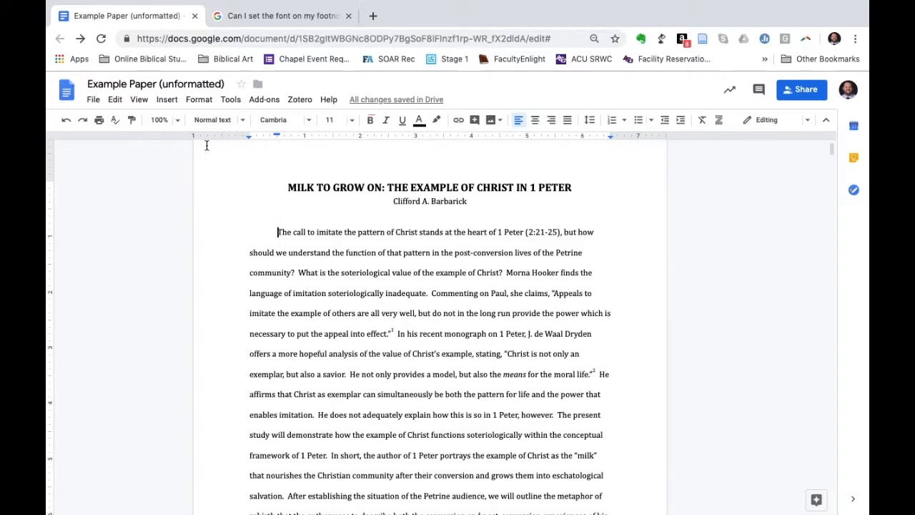
In Google Docs, insert a page break before the first body paragraph and add three blank lines above it
click(169, 101)
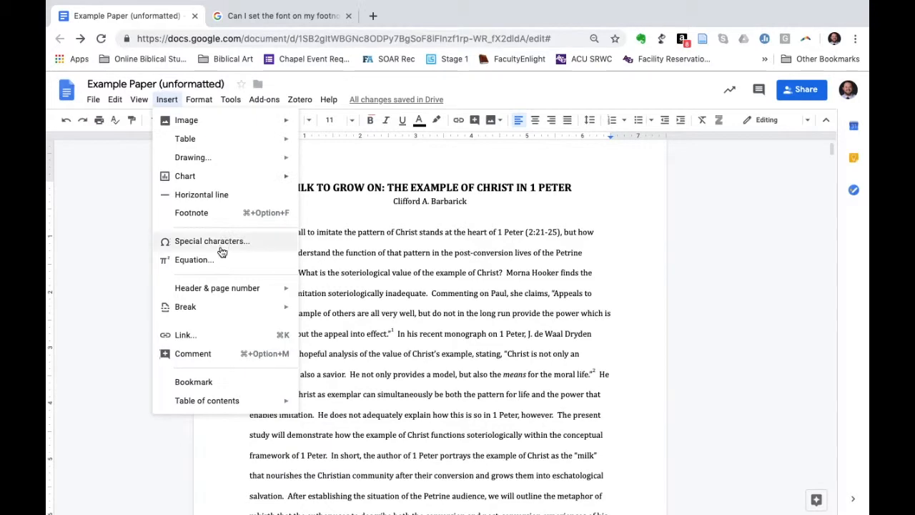
mouse_move(213, 310)
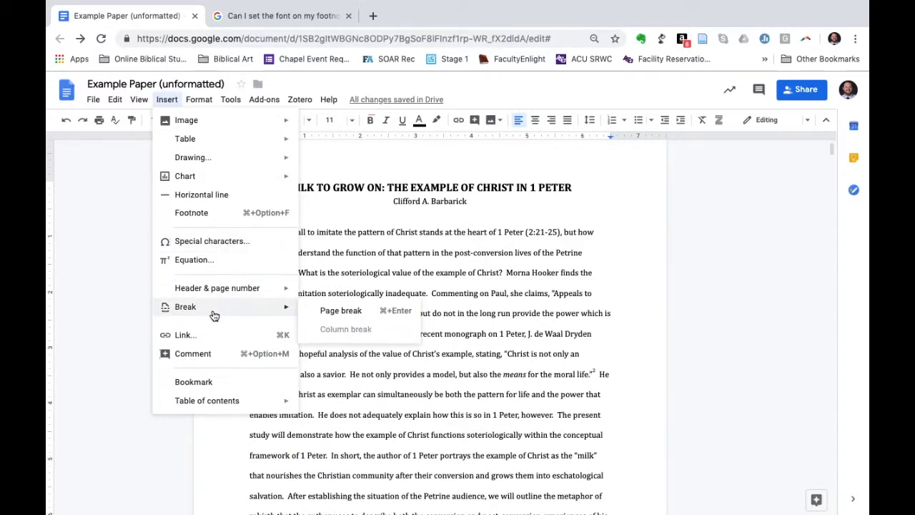
click(325, 314)
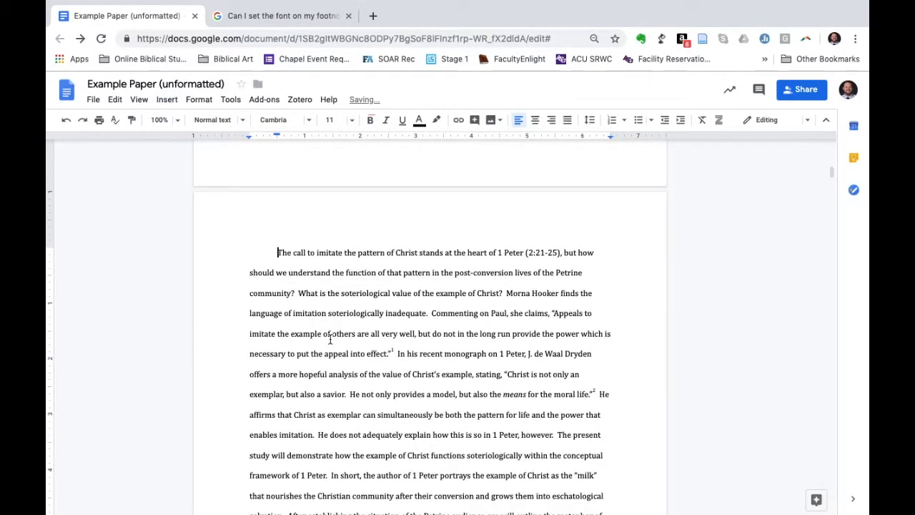
key(Return)
key(Return)
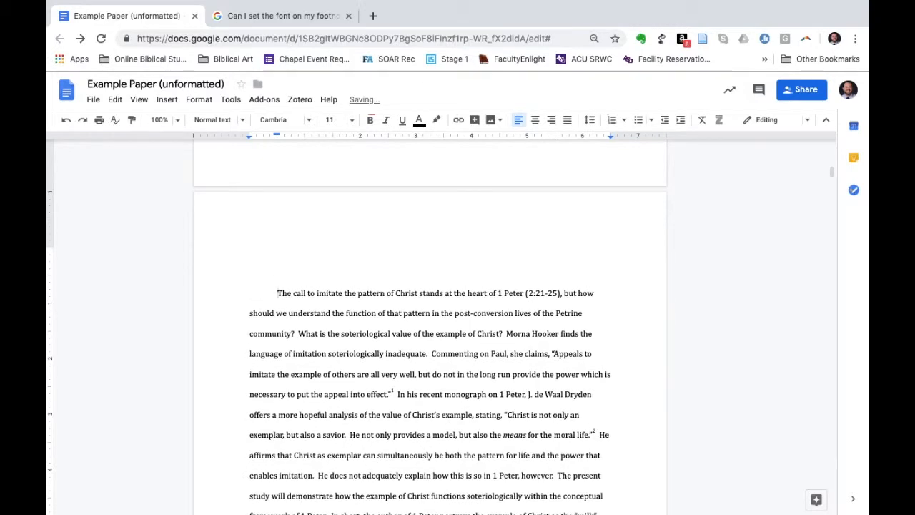
key(Return)
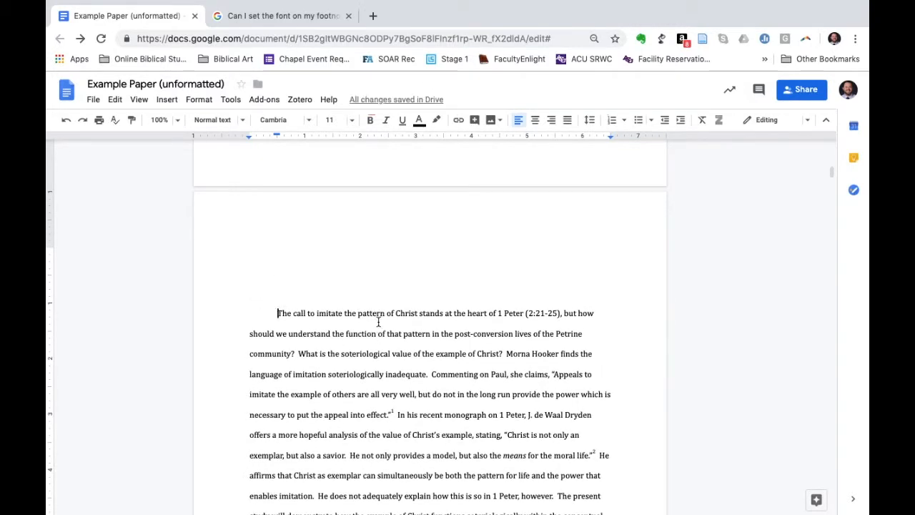
Insert header page numbers that skip the title page and start on the second page, and check the following page's header
click(168, 100)
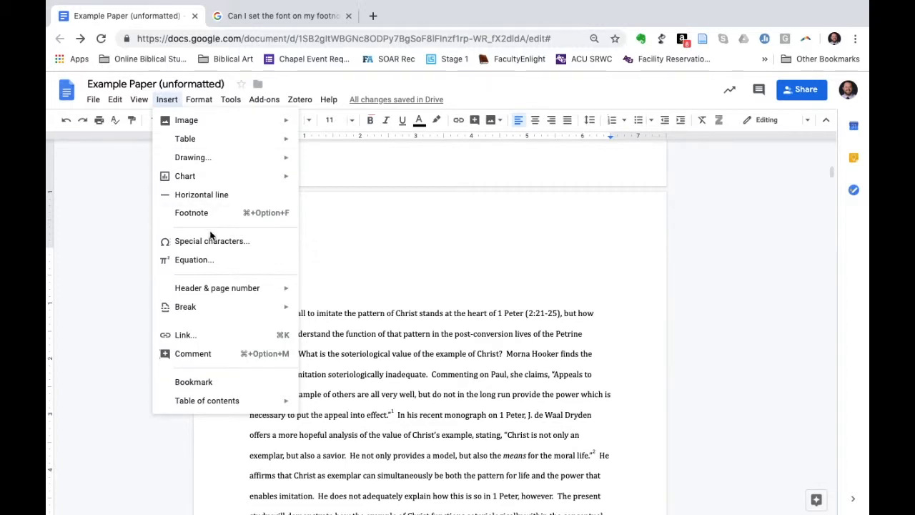
mouse_move(220, 293)
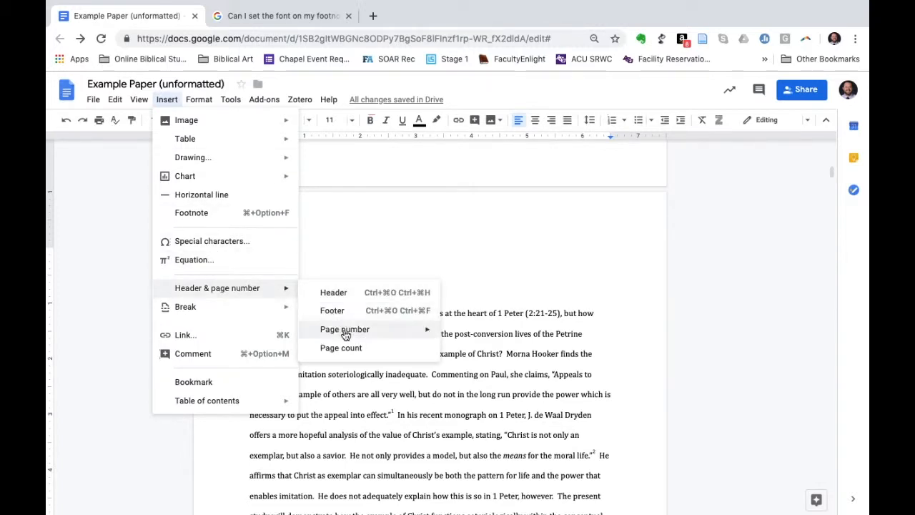
mouse_move(347, 334)
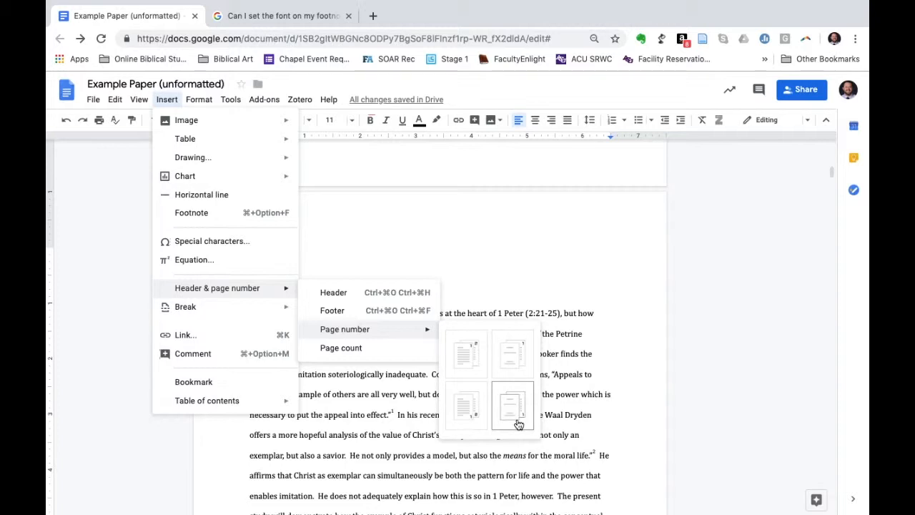
click(521, 360)
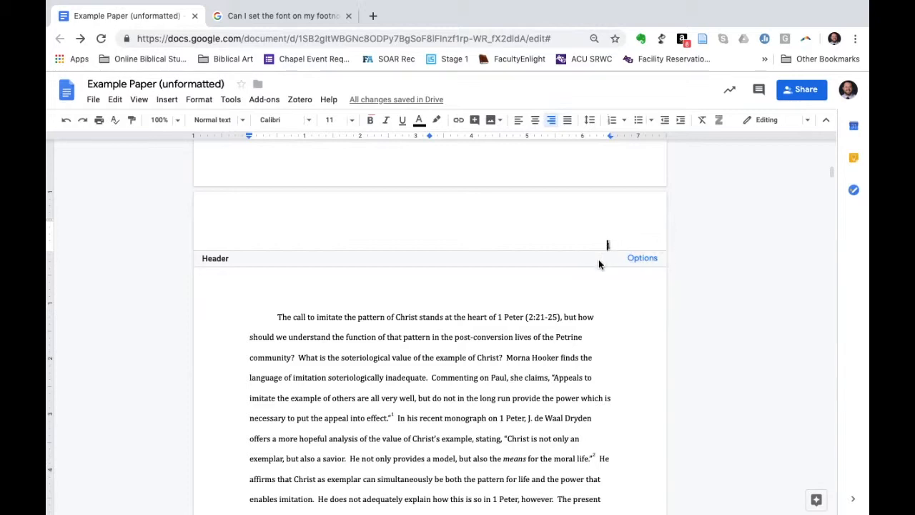
scroll(599, 263, down, 10)
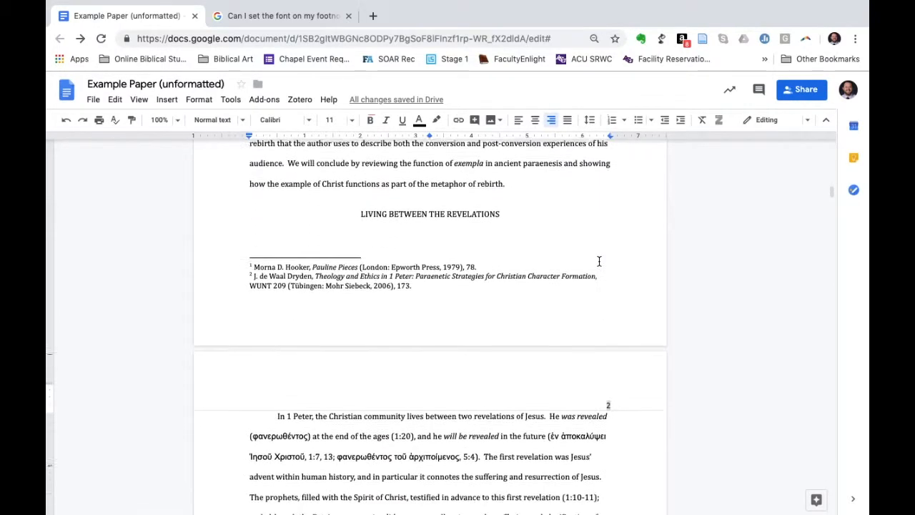
scroll(599, 261, down, 2)
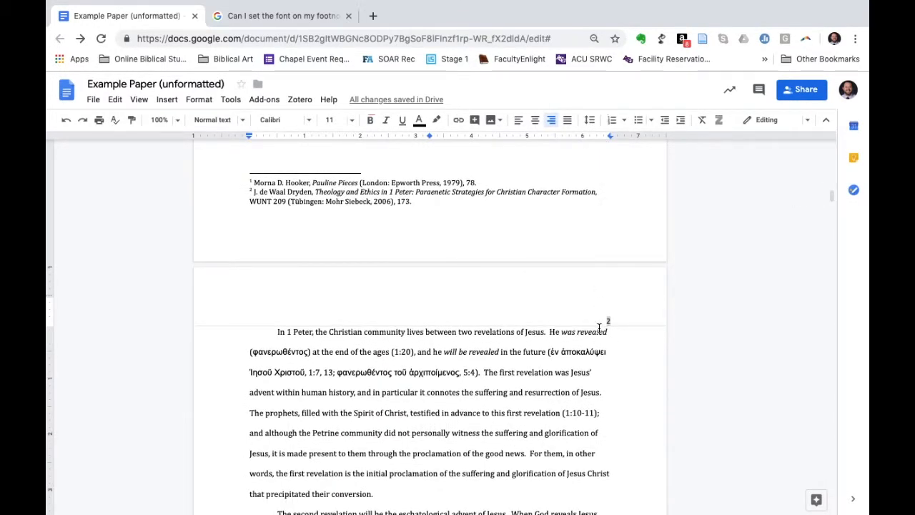
scroll(599, 329, up, 12)
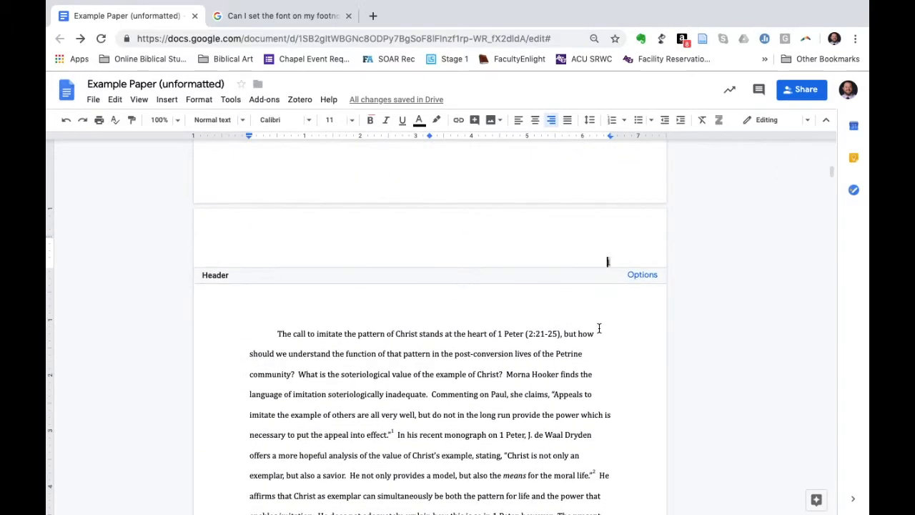
Try centring and left-aligning the header page number, move it back to the right margin, and check the following page
key(super+shift+e)
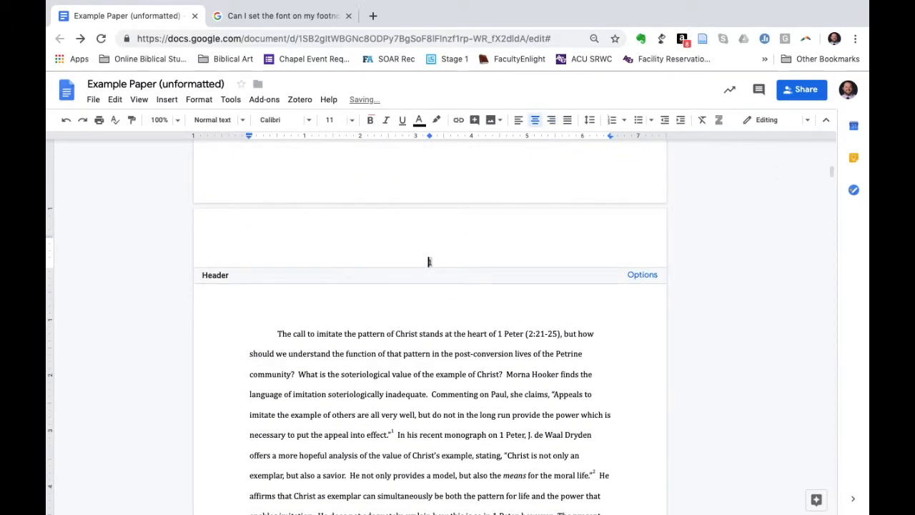
key(super+shift+l)
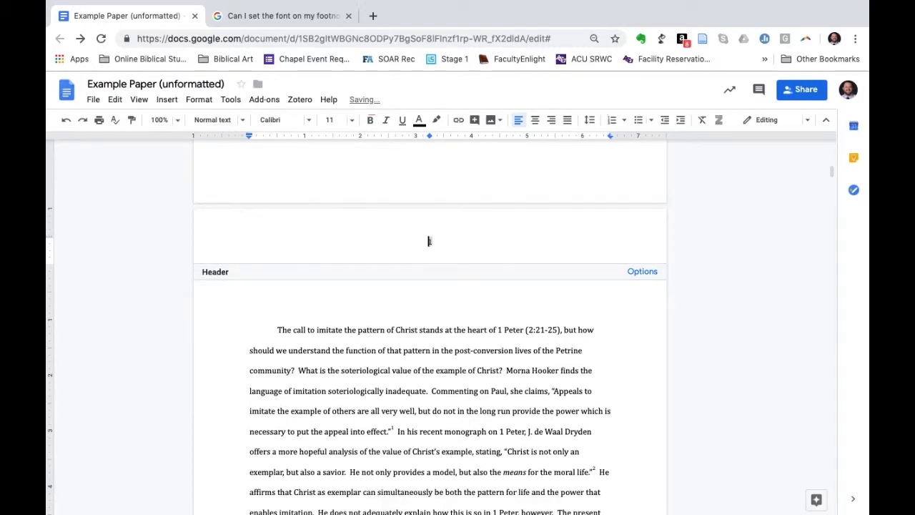
key(super+shift+r)
scroll(605, 272, down, 5)
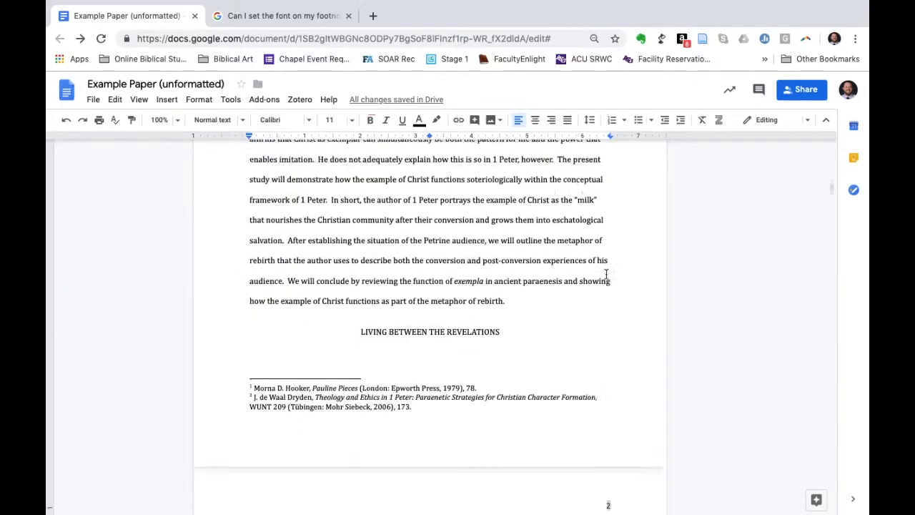
scroll(605, 272, down, 3)
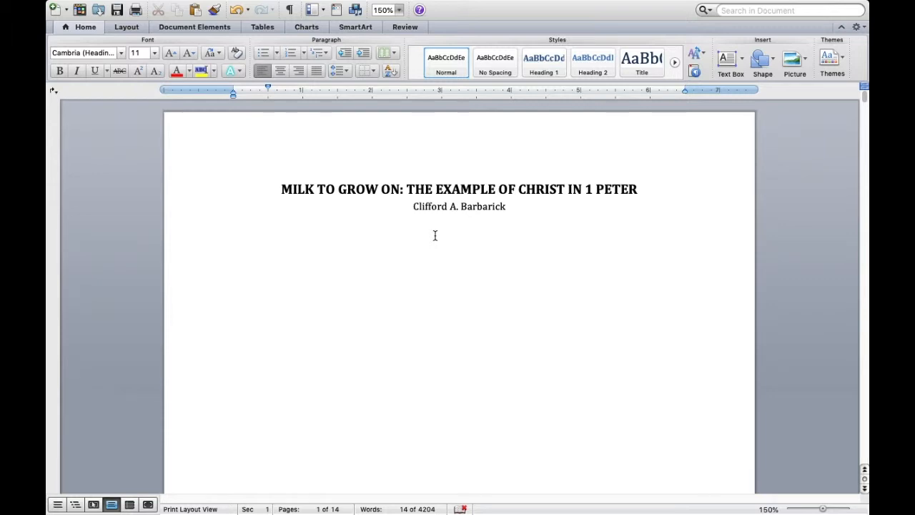
Switch to Word, set the title page's title and author lines to 1.0 line spacing, and remove the bold from the title
click(282, 193)
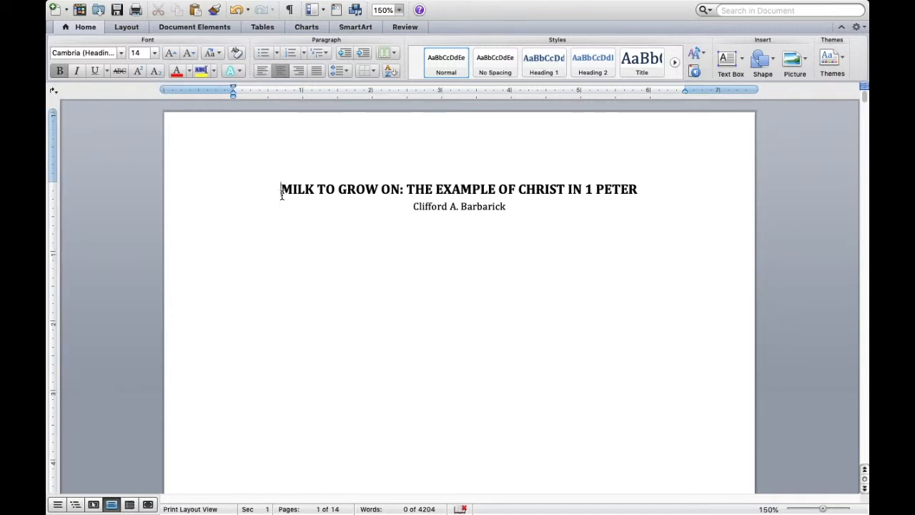
drag(282, 193, 437, 218)
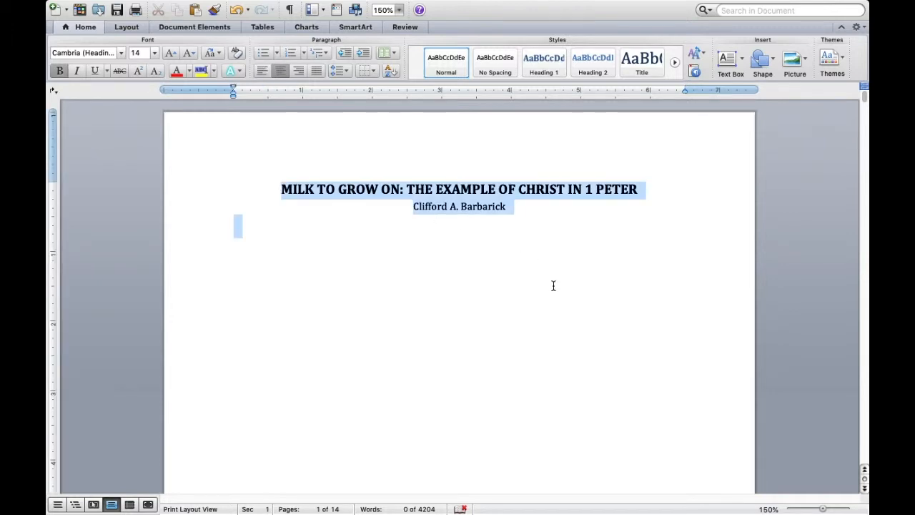
click(346, 70)
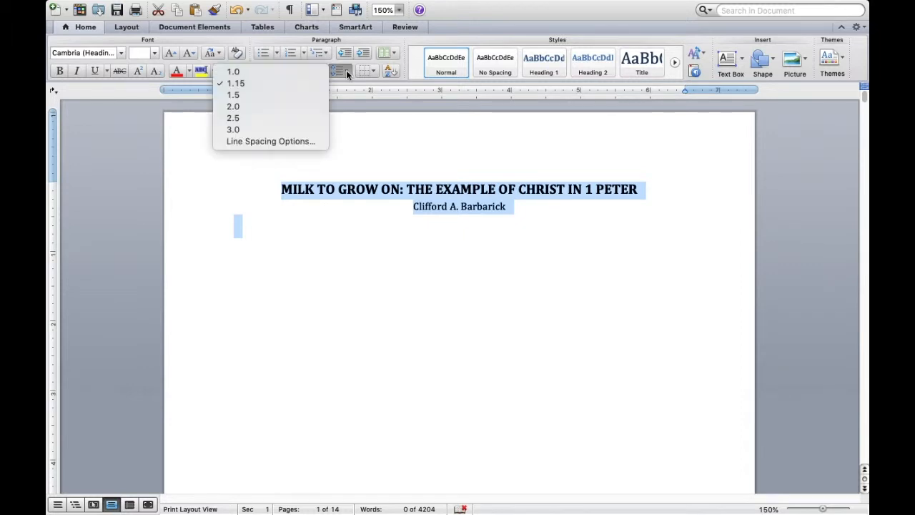
click(303, 70)
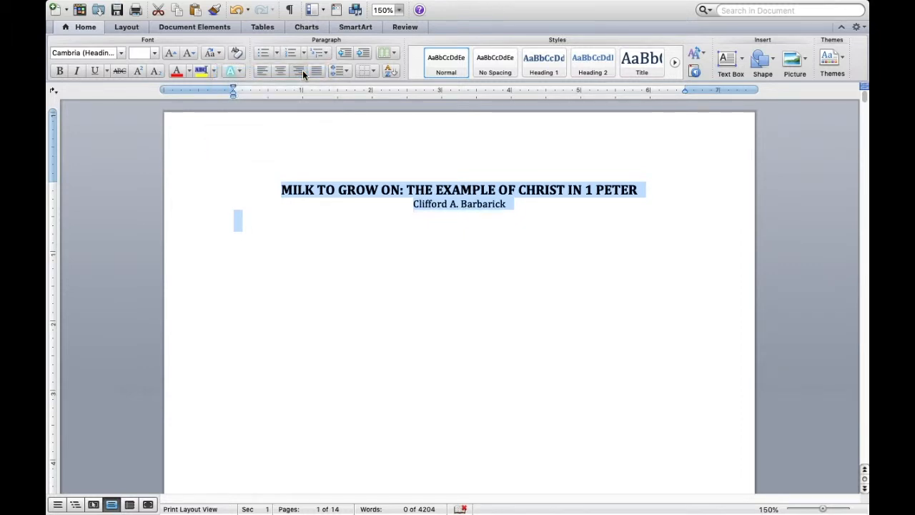
click(60, 72)
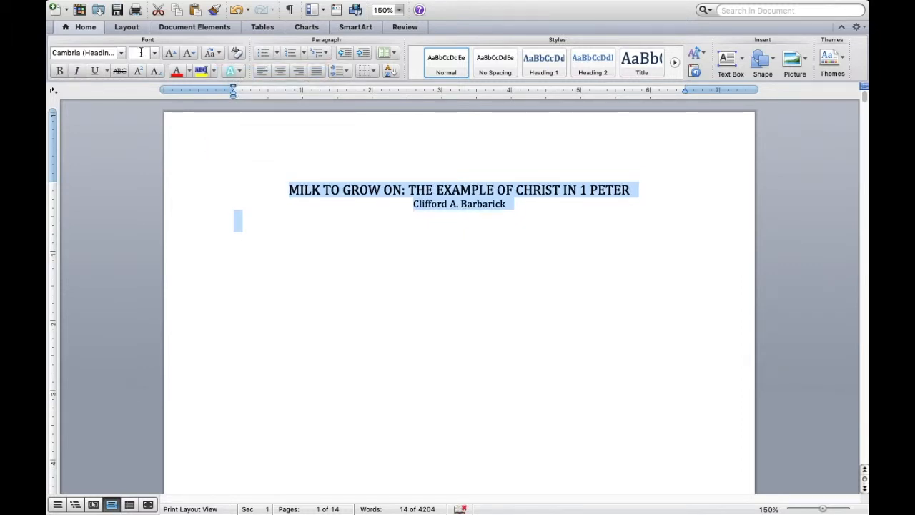
Set the font size of the title page's title and author lines to 12 points
click(141, 54)
text(12)
key(Return)
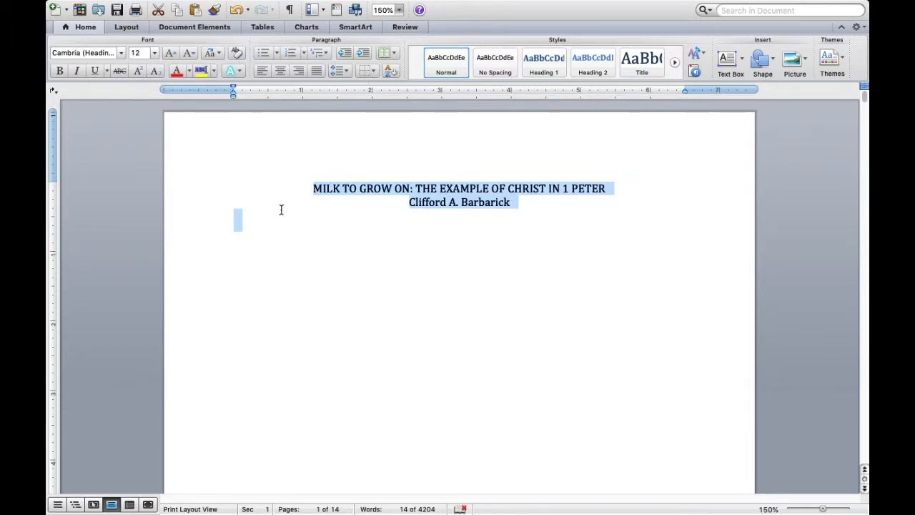
Add eight blank lines above the paper title to move it down the title page
click(312, 189)
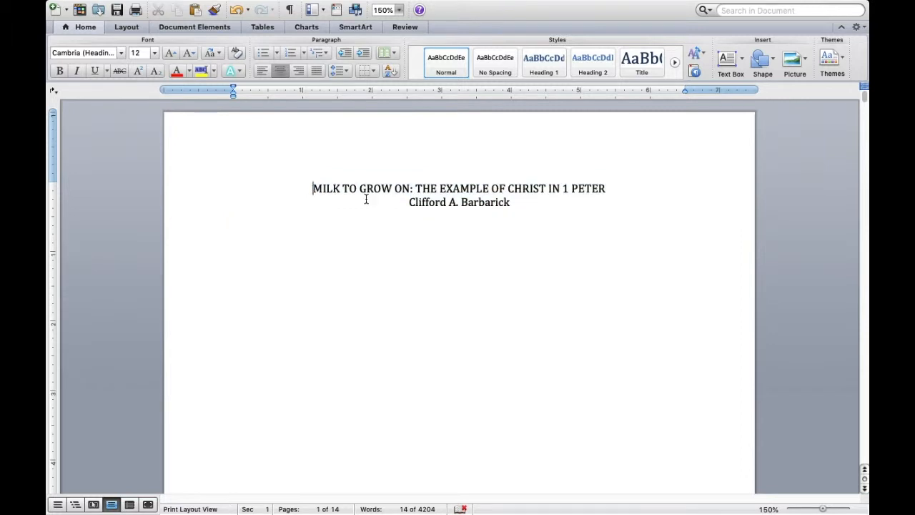
key(Return)
key(Return)
key(Return)
key(Return)
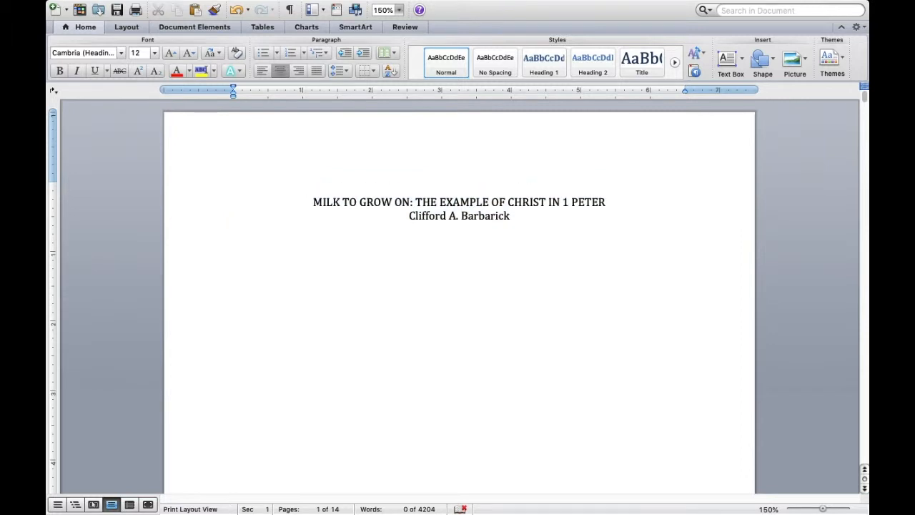
key(Return)
key(Return)
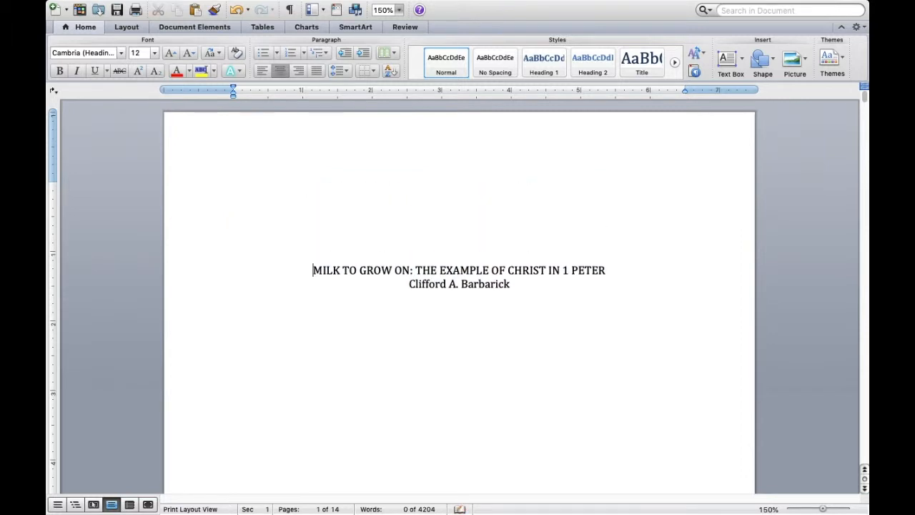
key(Return)
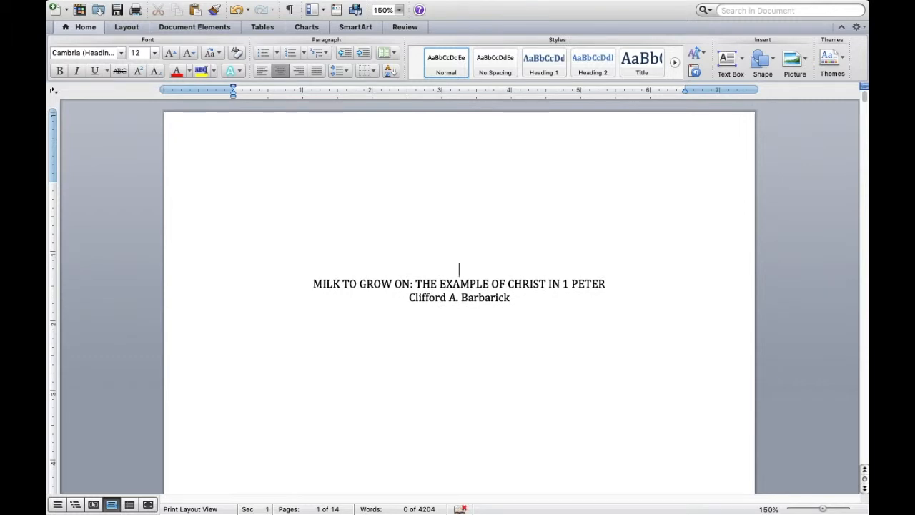
key(Return)
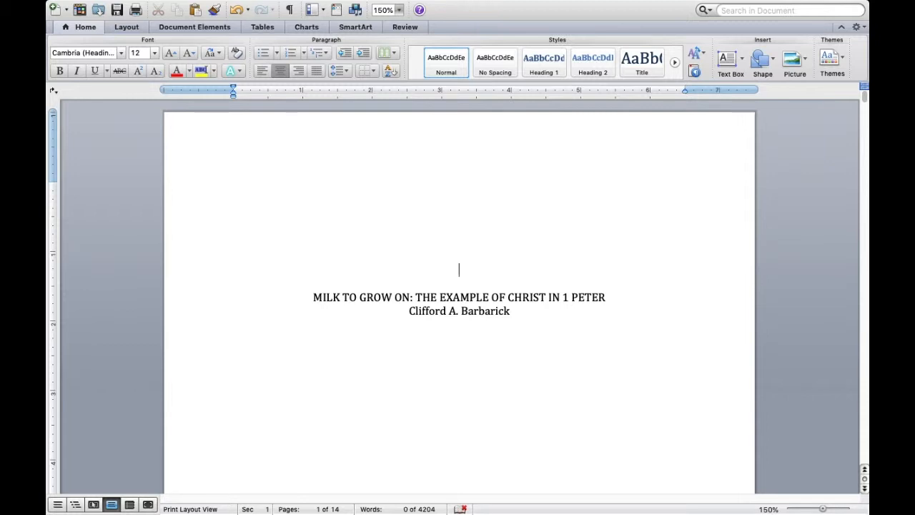
Enter "ABILENE CHRISTIAN UNIVERSITY" two lines above the paper title
text(ABILENE CHRI)
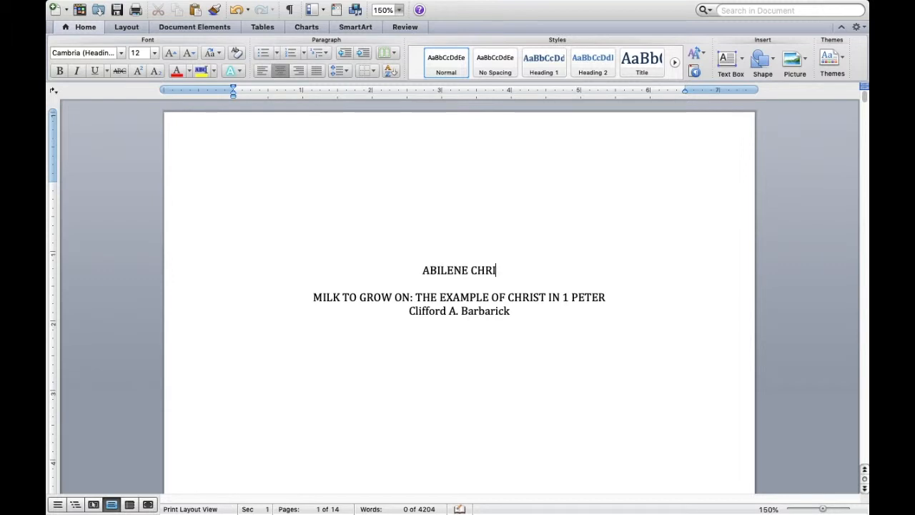
text(STIAN UNI)
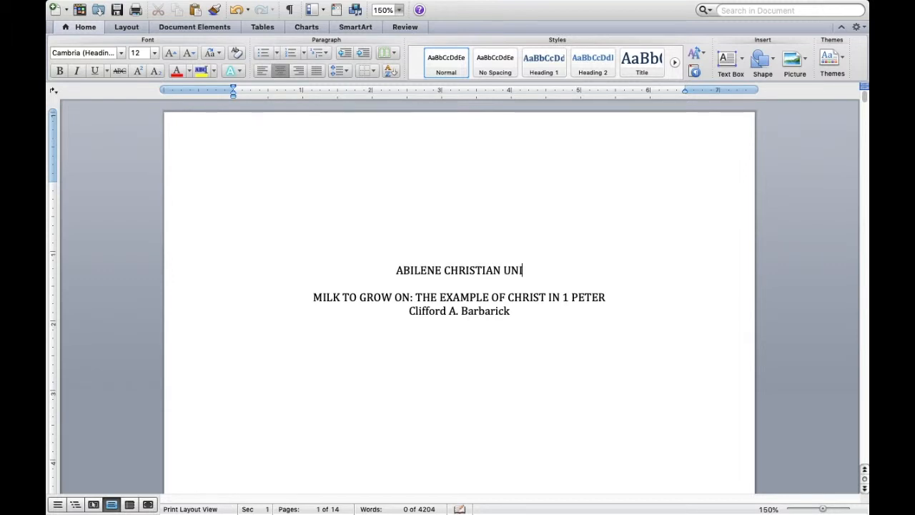
text(VERSITY)
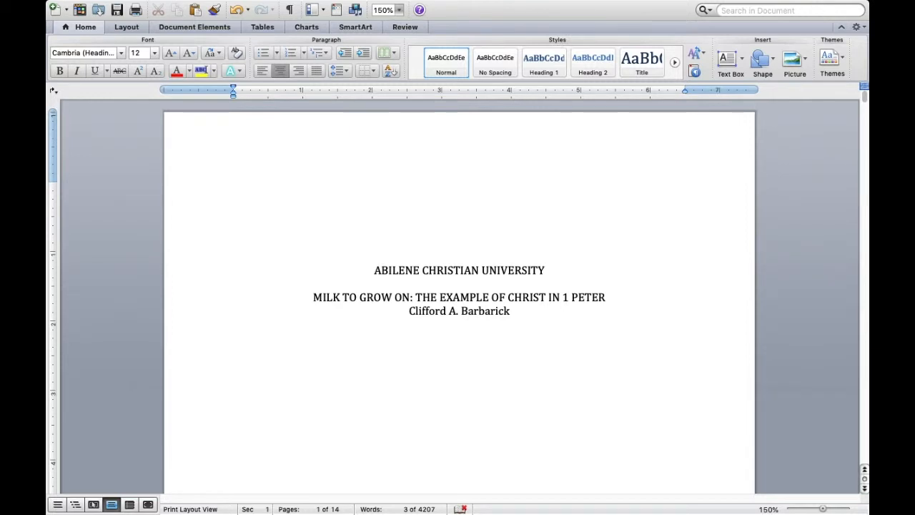
Space the paper title down so that nine blank lines separate it from the university name
key(Return)
key(Return)
key(Return)
key(Return)
key(Return)
key(Return)
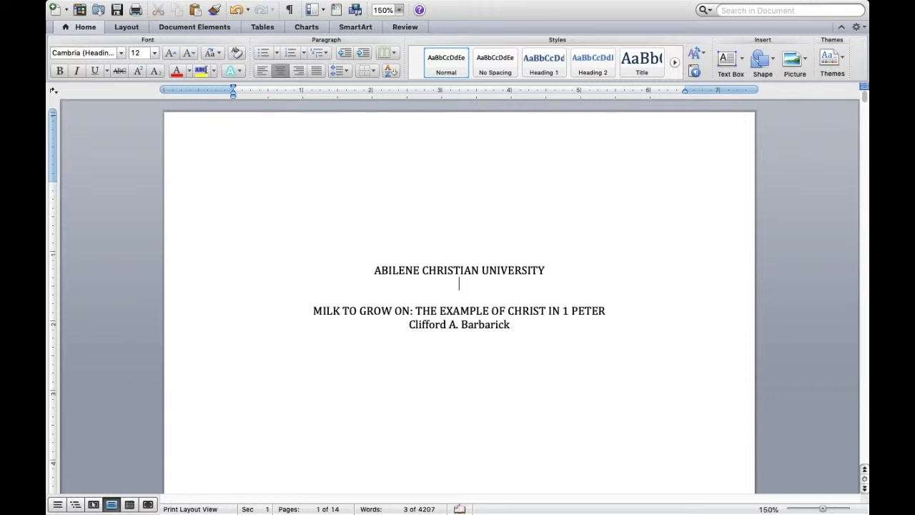
key(Return)
key(Return)
key(Return)
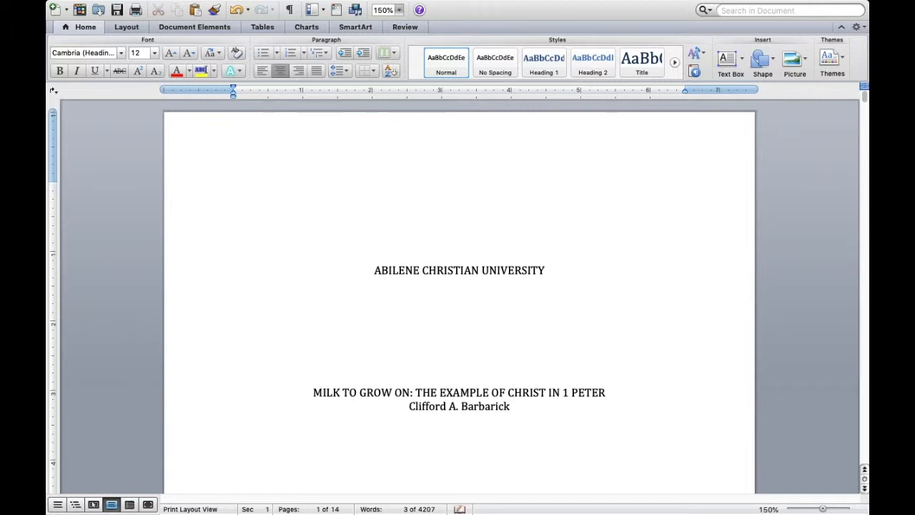
key(Return)
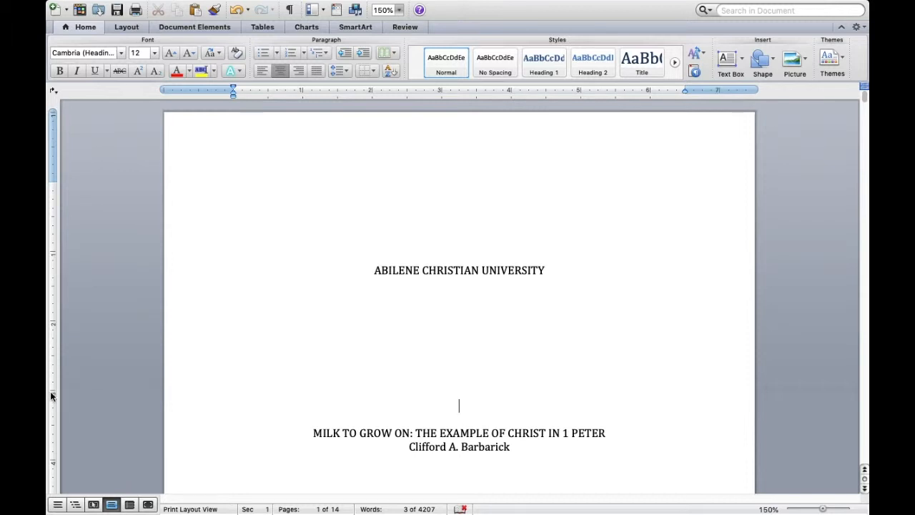
click(456, 405)
key(BackSpace)
key(BackSpace)
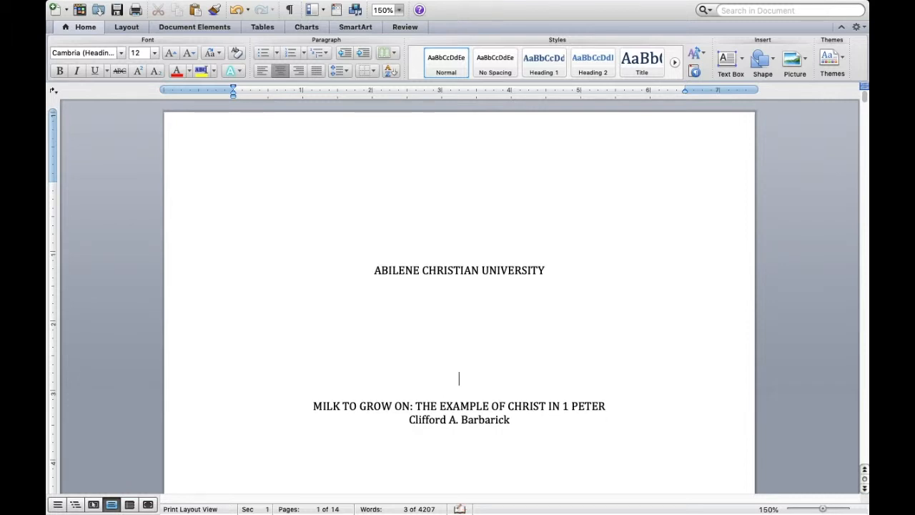
Break the paper title after "MILK TO GROW ON:" so the subtitle starts on its own line
click(312, 406)
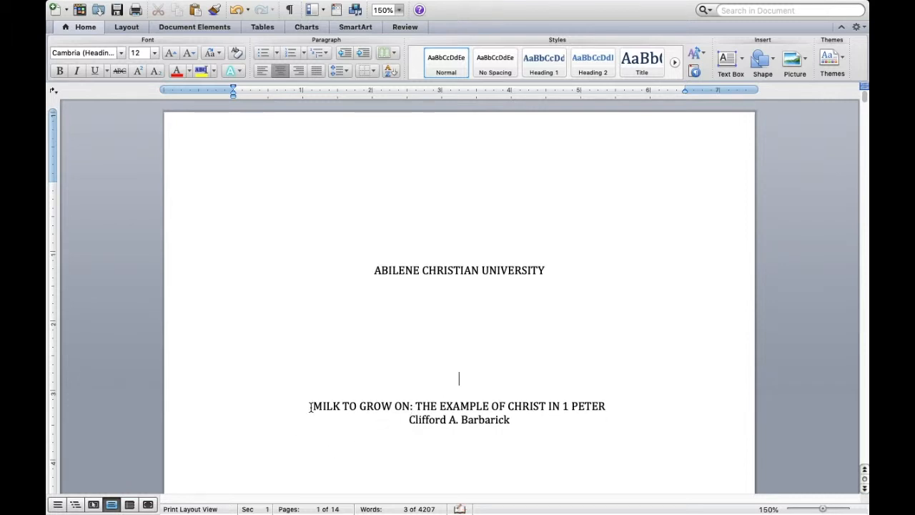
click(416, 406)
key(Return)
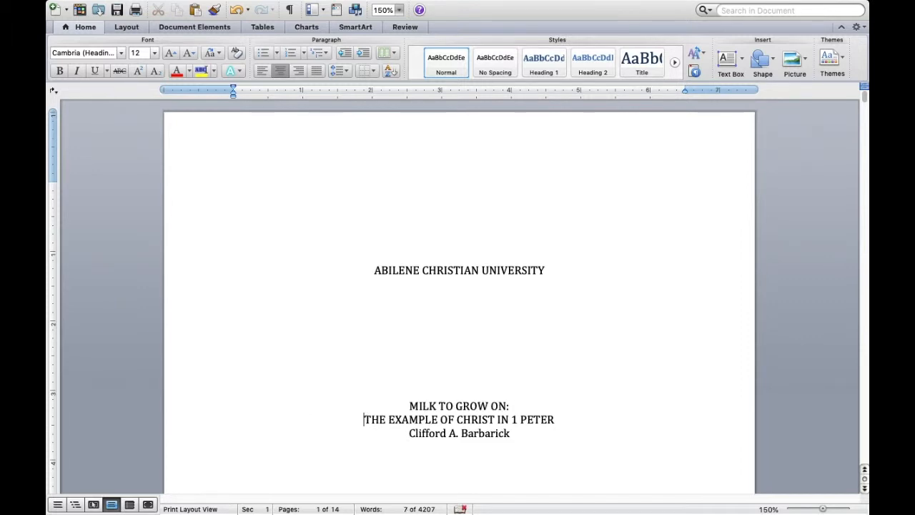
Add twelve blank lines between the subtitle and the author line
click(411, 433)
key(Return)
key(Return)
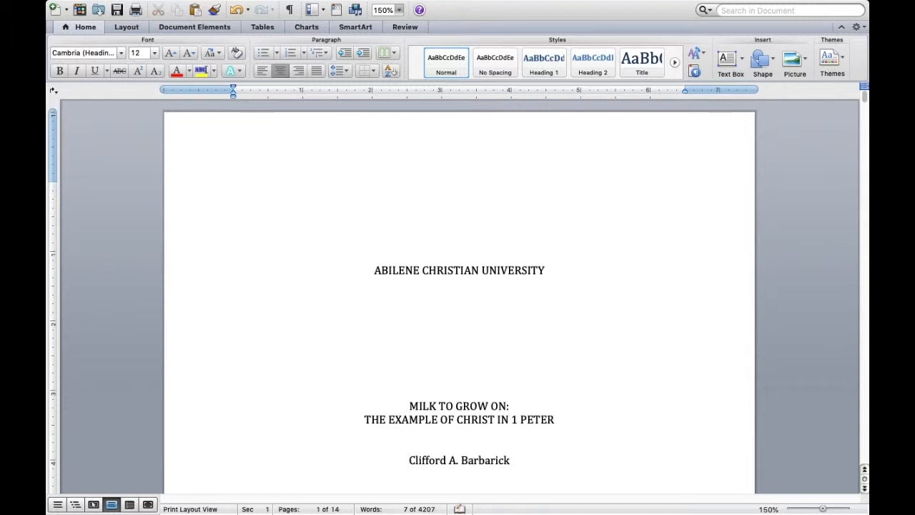
key(Return)
key(Return)
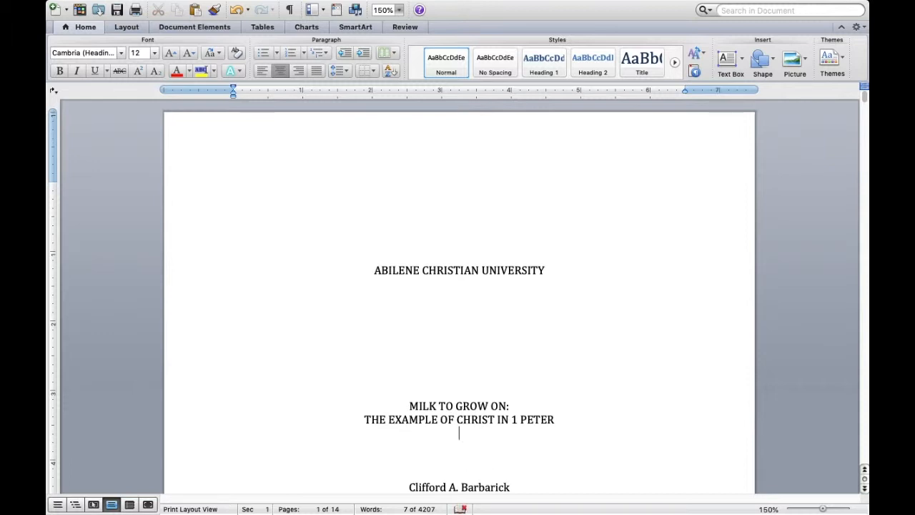
scroll(451, 378, down, 4)
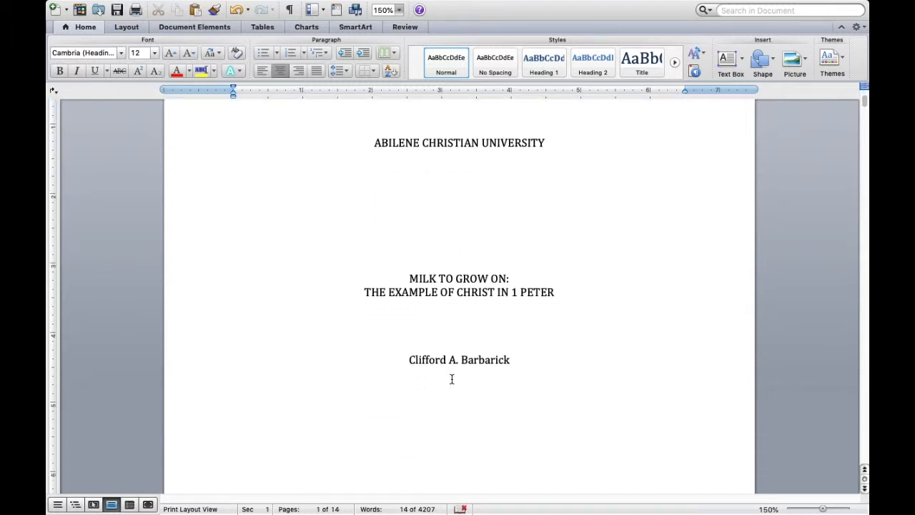
scroll(451, 378, down, 1)
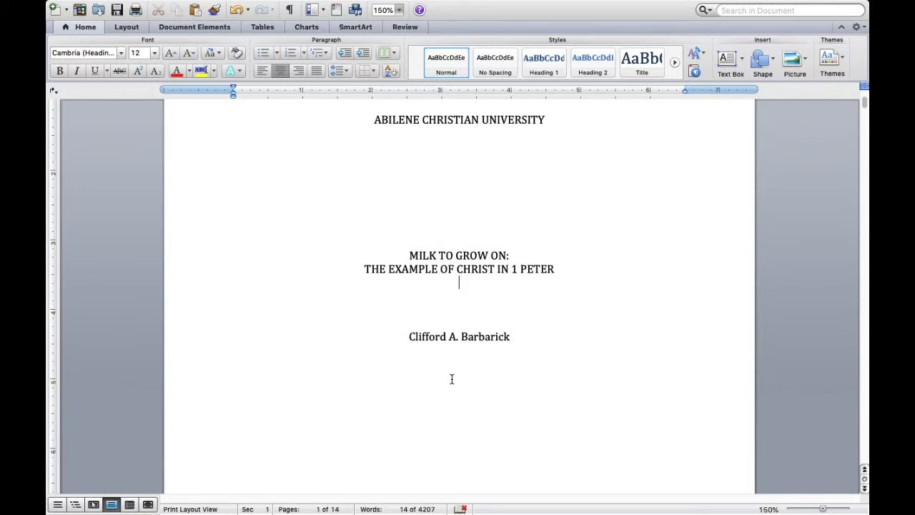
key(Return)
key(Return)
key(Return)
key(Return)
key(Return)
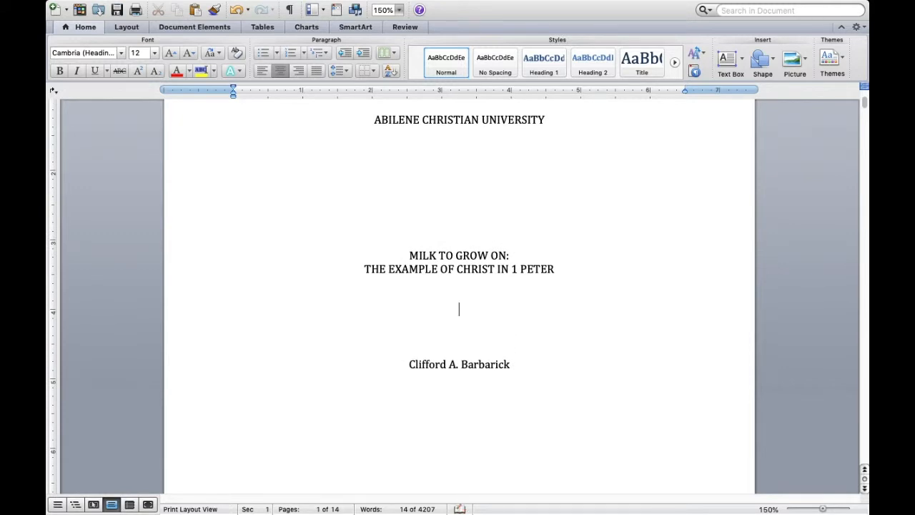
key(Return)
key(Return)
key(Return)
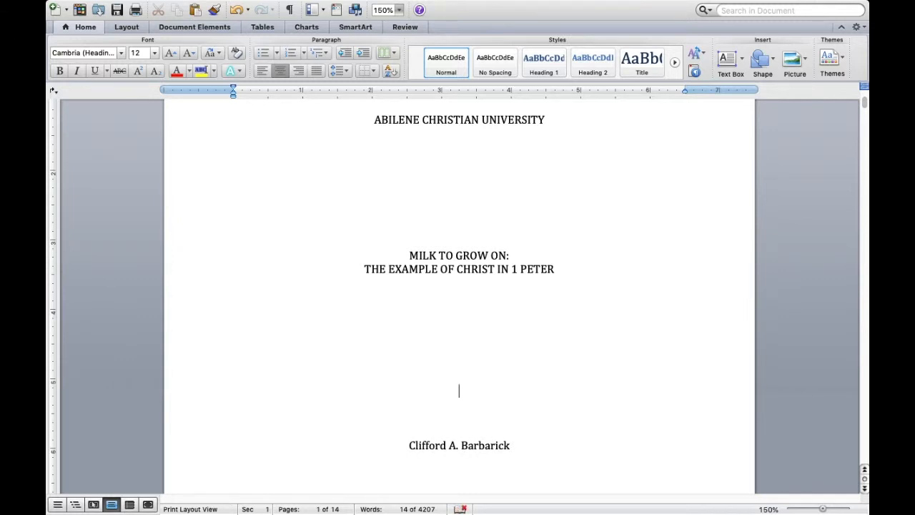
Enter "SUBMITTED TO DR." and the instructor's name in capitals, leaving eight blank lines below the subtitle and three above the author line
text(SUBMITTE)
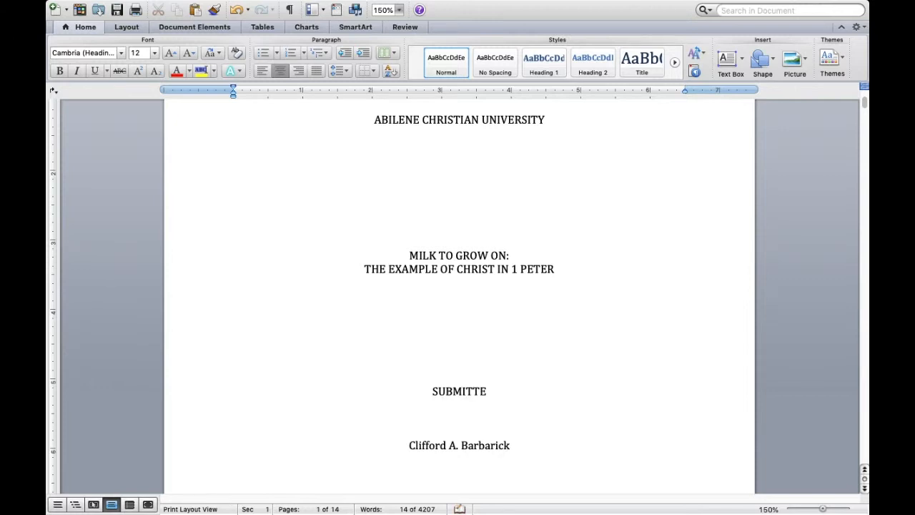
text(D TO )
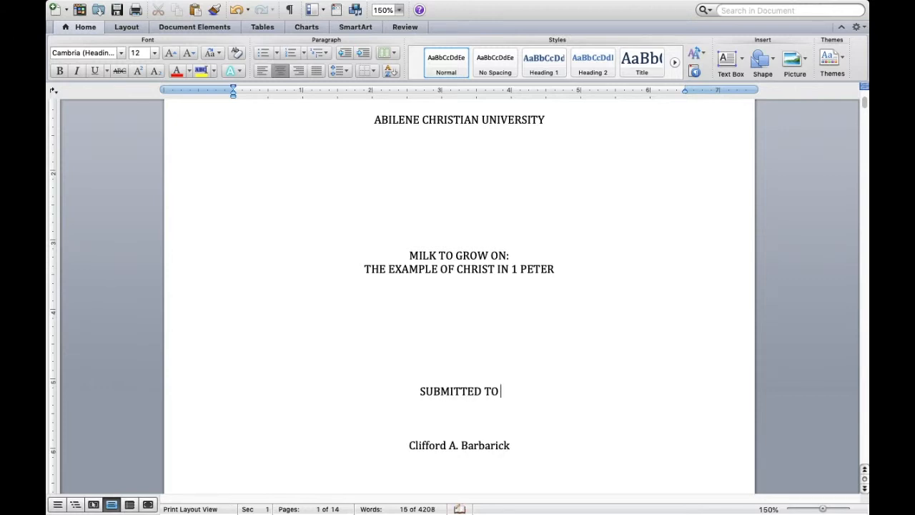
text(DR. )
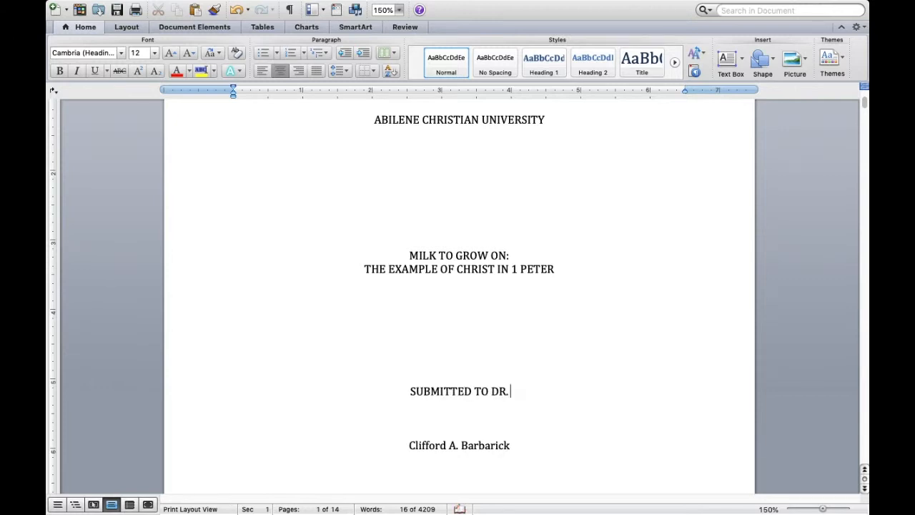
text(CLIFF BARBARICK)
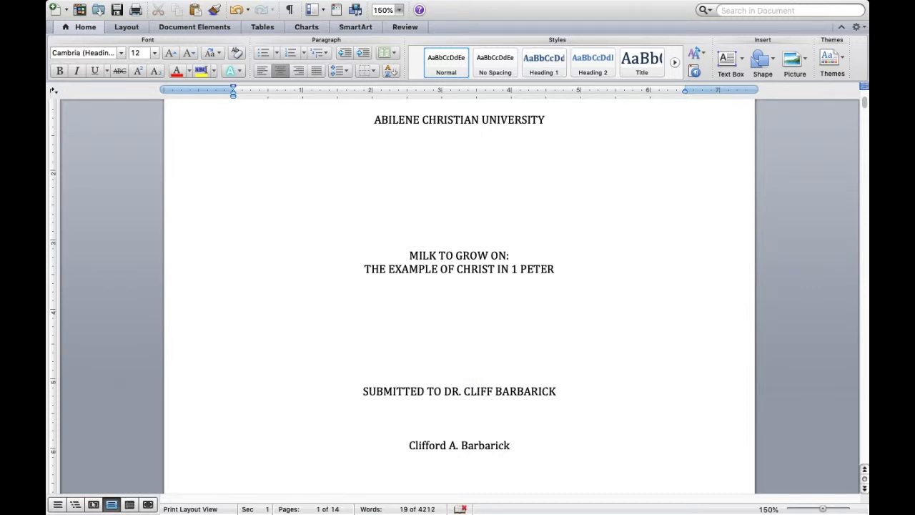
Add the line "IN PARTIAL FULFILLMENT OF" directly below the submission line
key(Return)
text(IN)
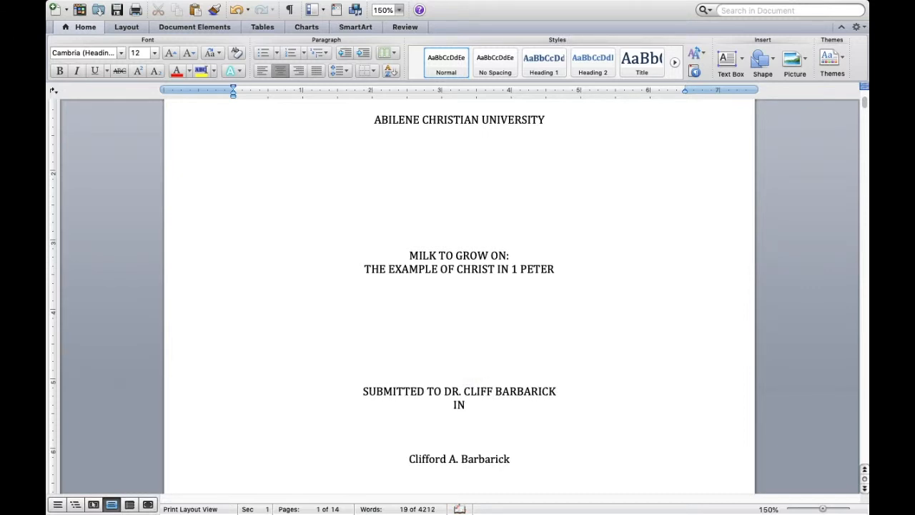
text( PARTION FU)
key(BackSpace)
key(BackSpace)
key(BackSpace)
key(BackSpace)
key(BackSpace)
text(AL FU)
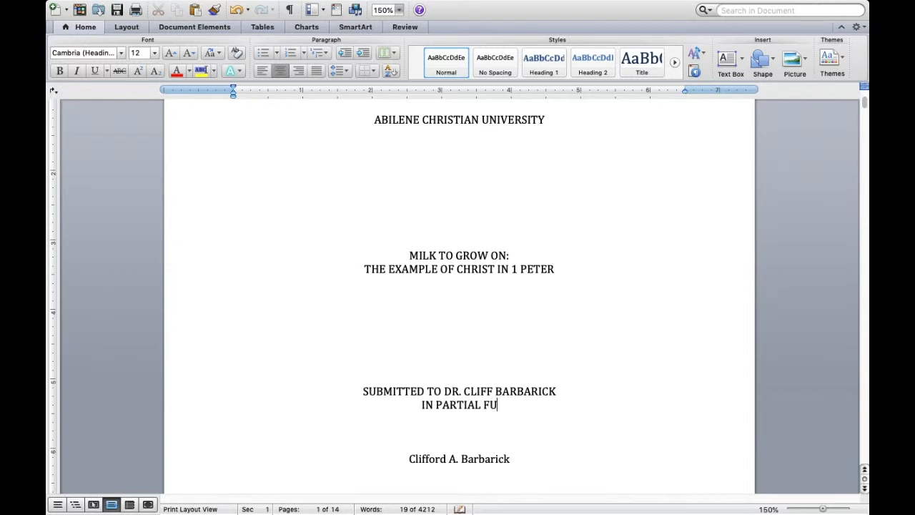
text(LFILLMENT OF)
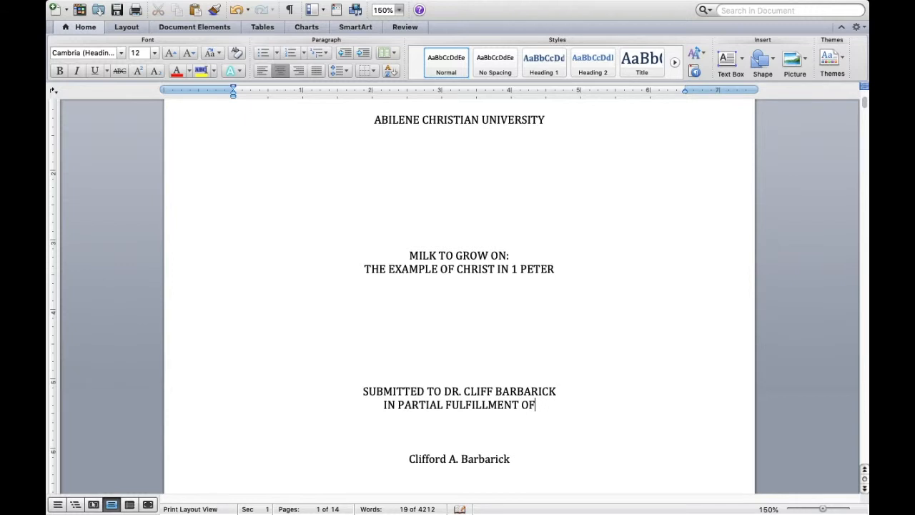
Add the course line "BIBL 320.M1: INTRODUCTION TO BIBLICAL INTERPRETATION" below the partial fulfillment line
key(Return)
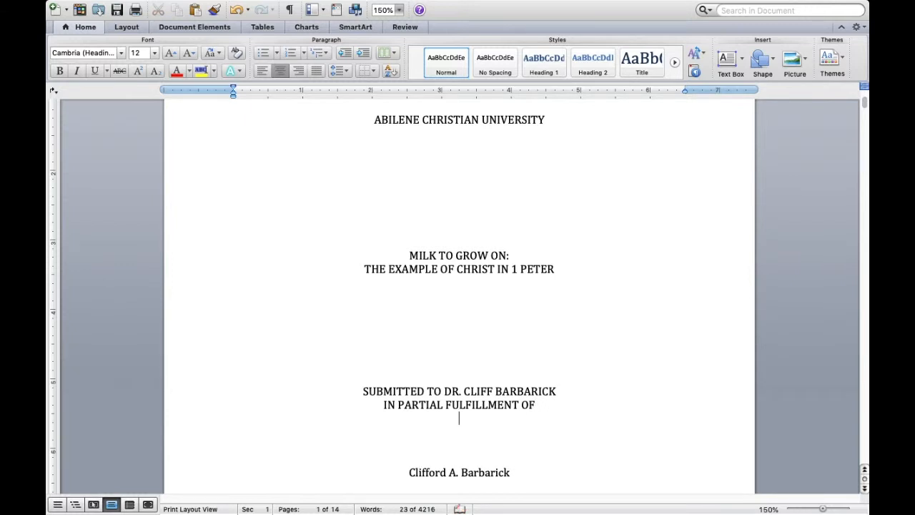
text(BIBL 320.)
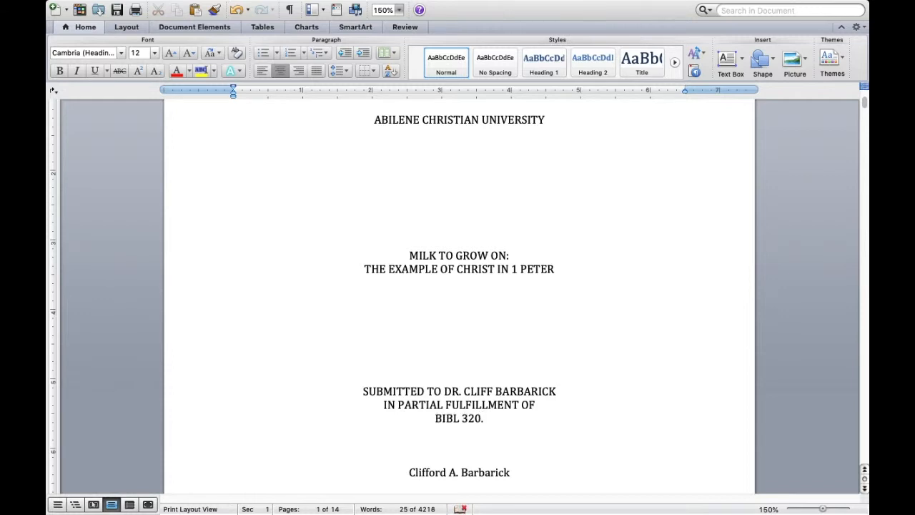
text(M1:)
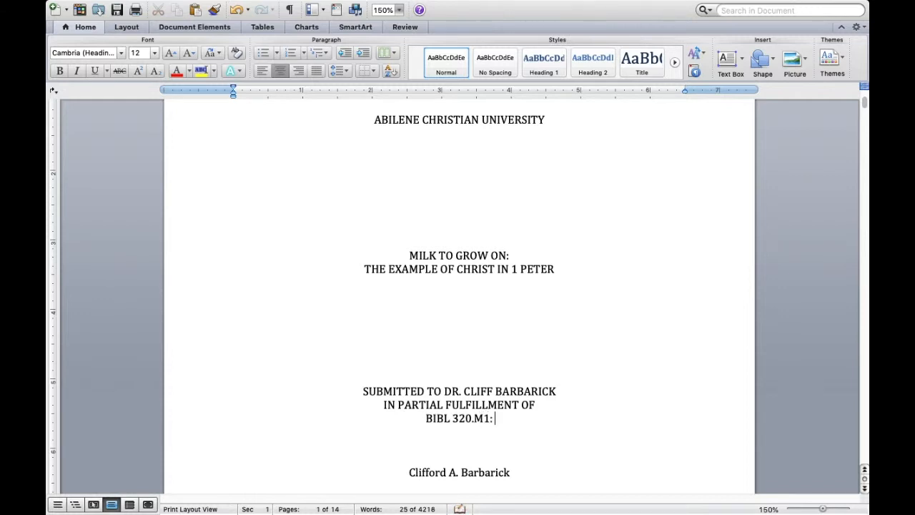
text( INTROD)
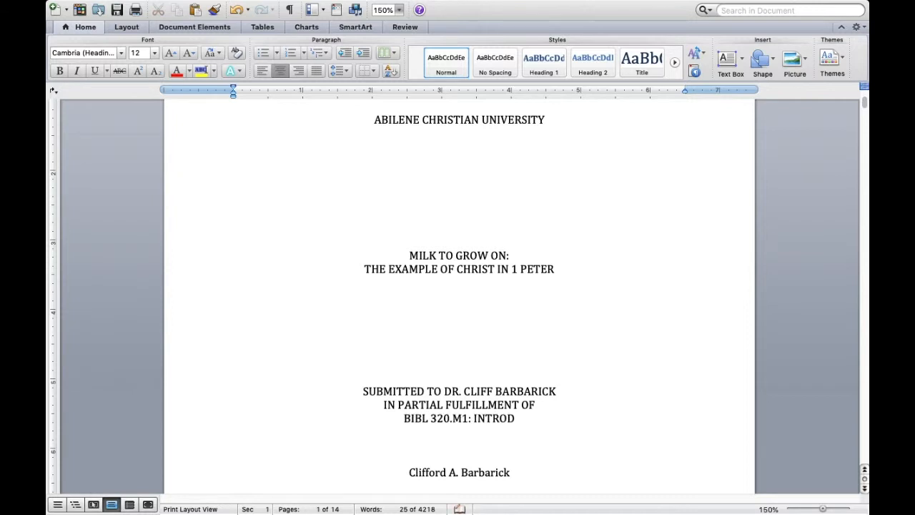
text(UCTION TO BIBLICAL)
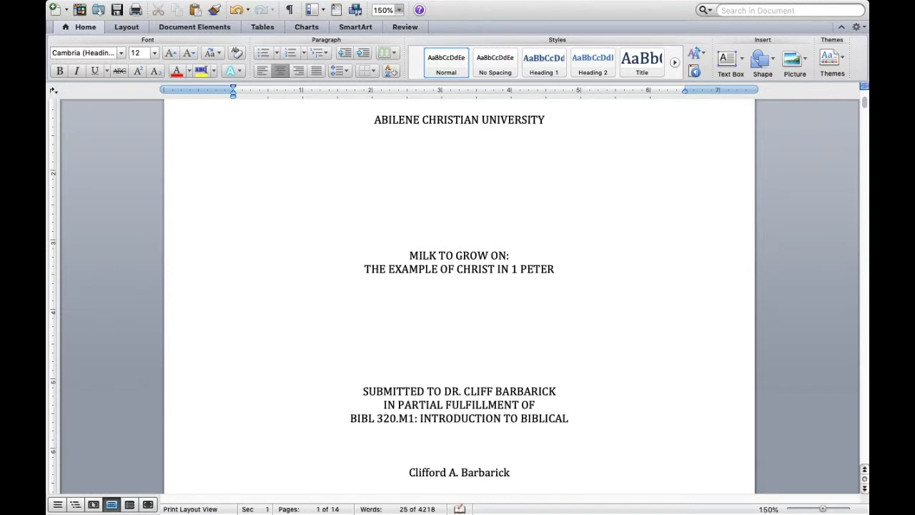
text( INTERPRETATION)
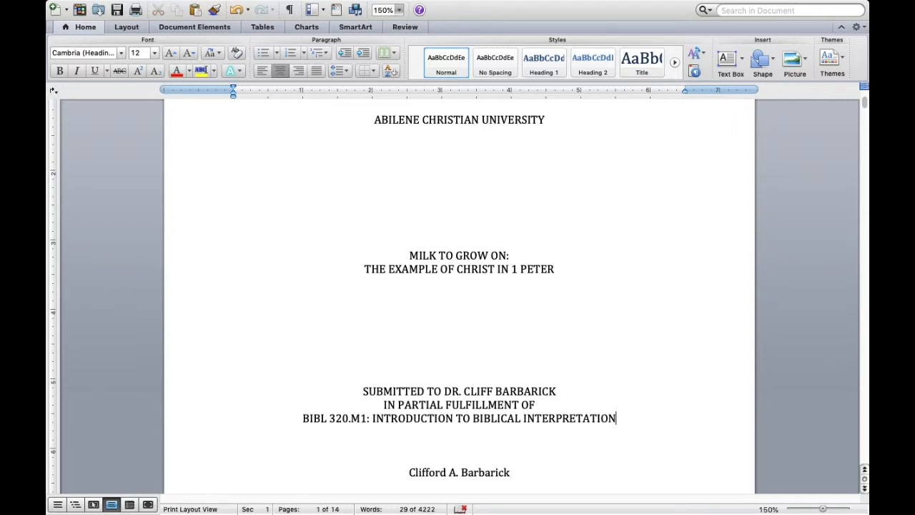
scroll(459, 389, down, 2)
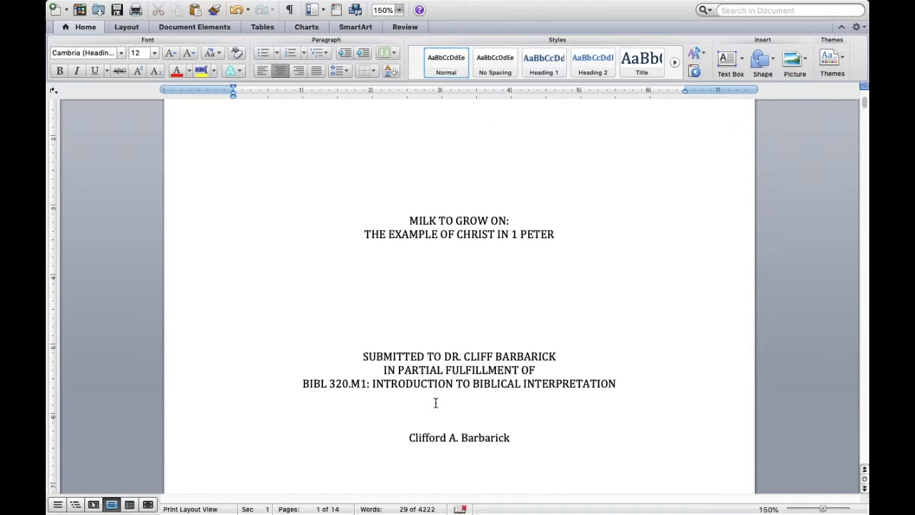
Add the line "BY" directly above the author's name, leaving seven blank lines below the course line
click(409, 438)
key(Return)
key(Return)
key(Return)
key(Return)
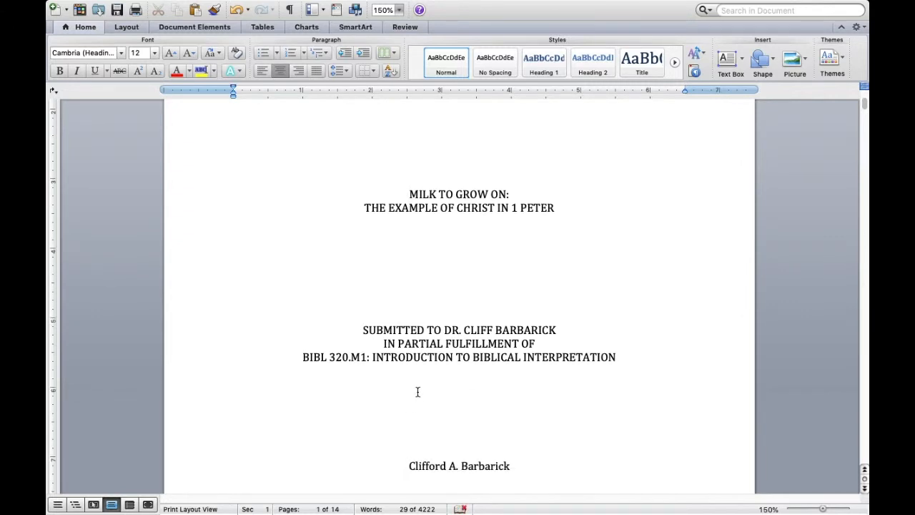
key(Return)
key(Up)
text(BY)
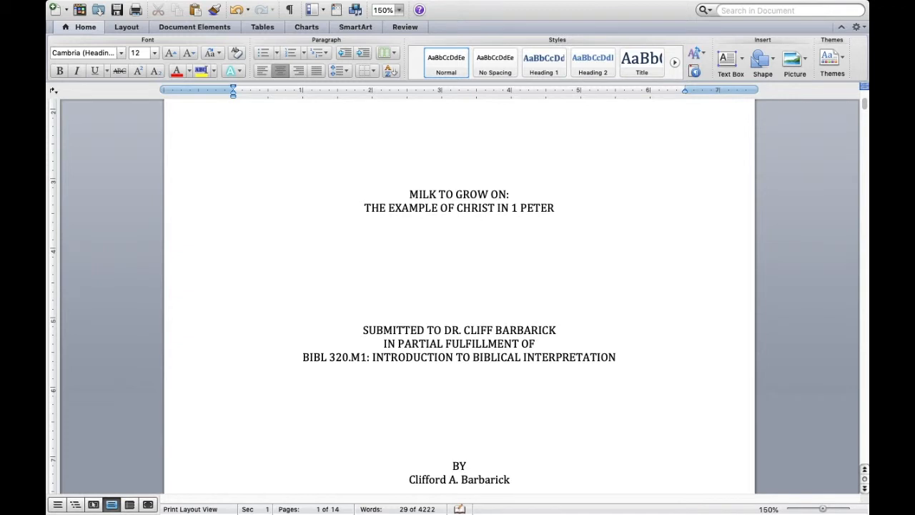
Replace the author's name below "BY" with the same full name in capitals
drag(409, 478, 511, 480)
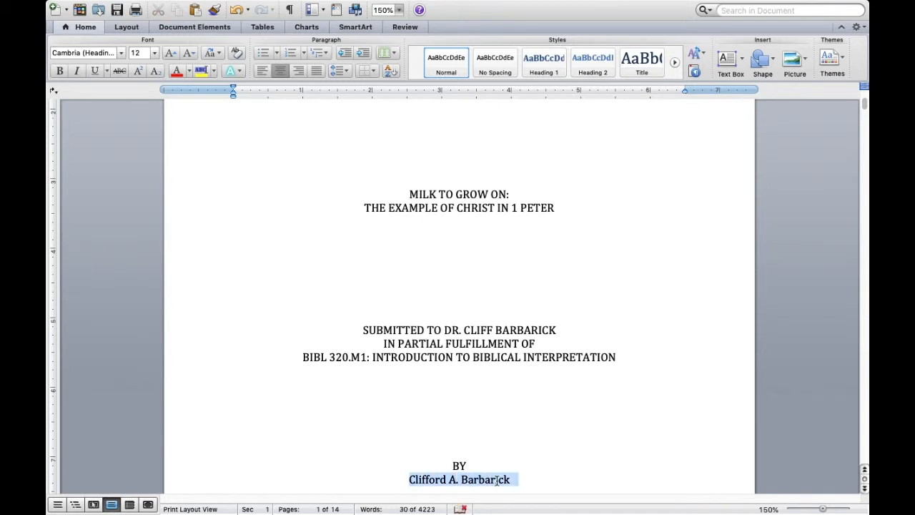
text(CLIFFORD A. BARBARI)
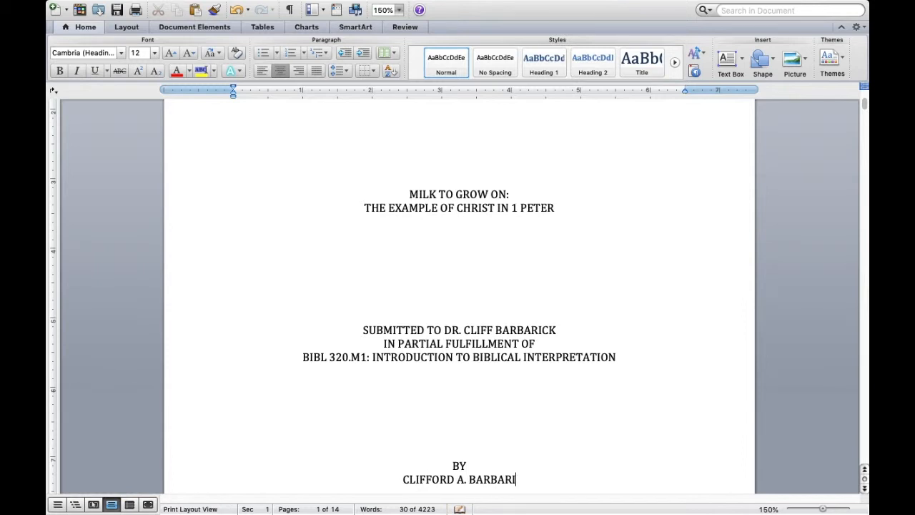
text(CK)
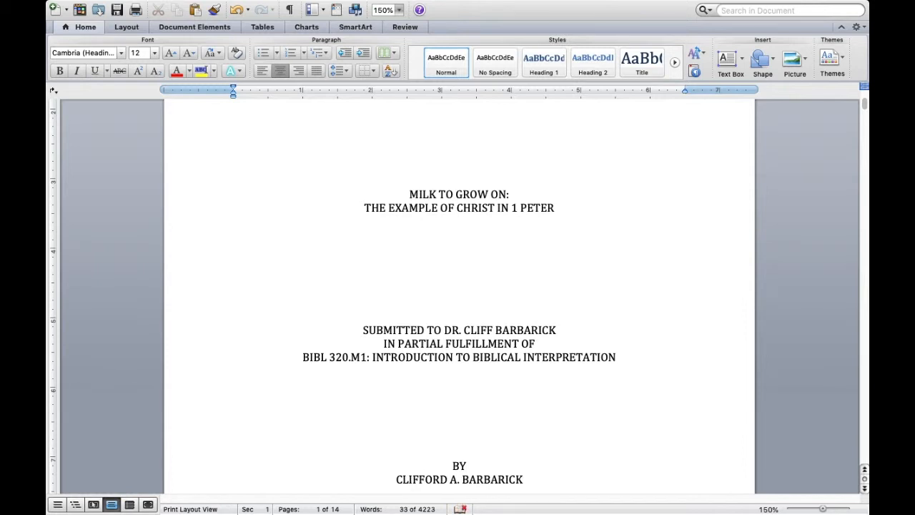
Add the date line "APRIL 22, 2019" directly below the author's name
key(Return)
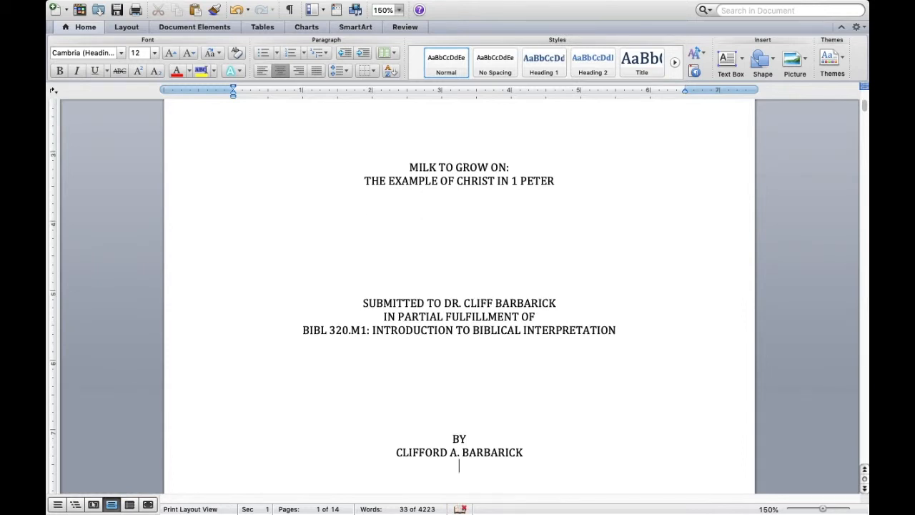
text(APRIL 22, 2019)
click(421, 466)
text(22)
click(482, 465)
key(BackSpace)
key(BackSpace)
key(BackSpace)
key(BackSpace)
click(423, 465)
double_click(426, 466)
key(BackSpace)
click(461, 465)
text(22,)
scroll(519, 466, down, 4)
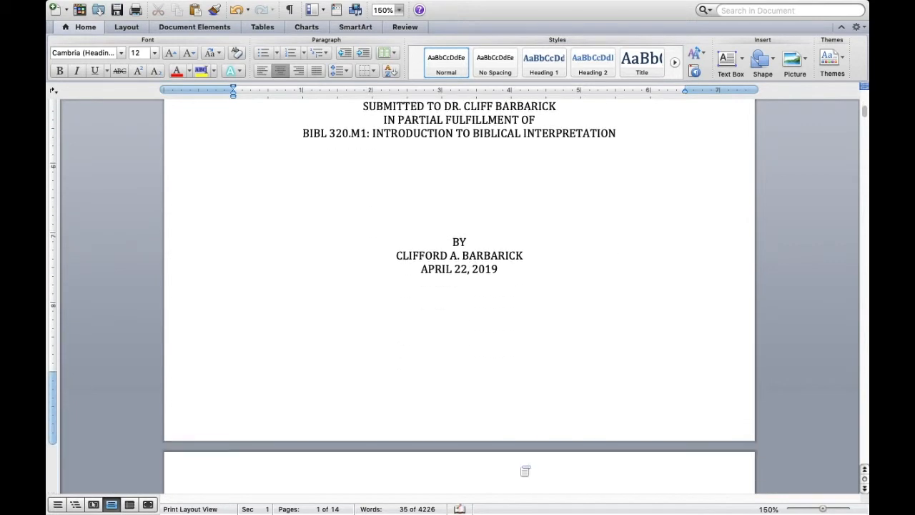
scroll(520, 466, up, 5)
scroll(520, 466, up, 3)
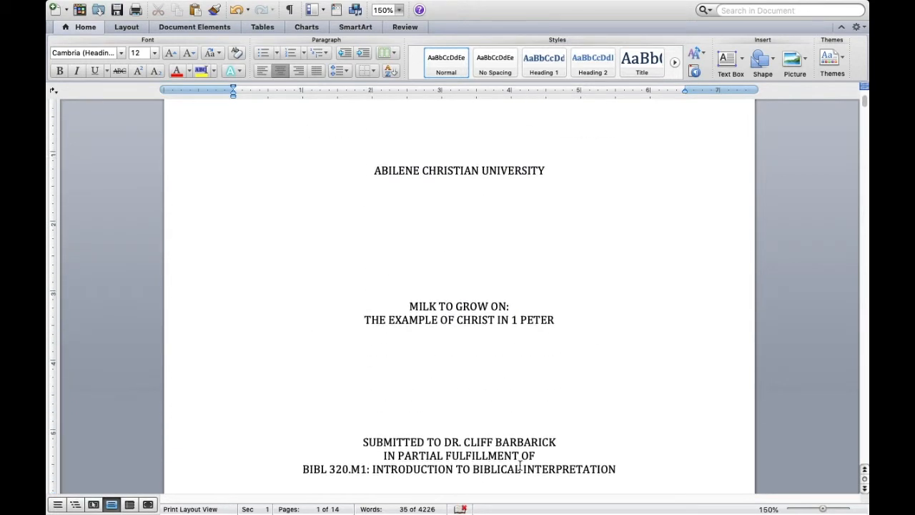
scroll(519, 466, down, 5)
scroll(520, 466, down, 1)
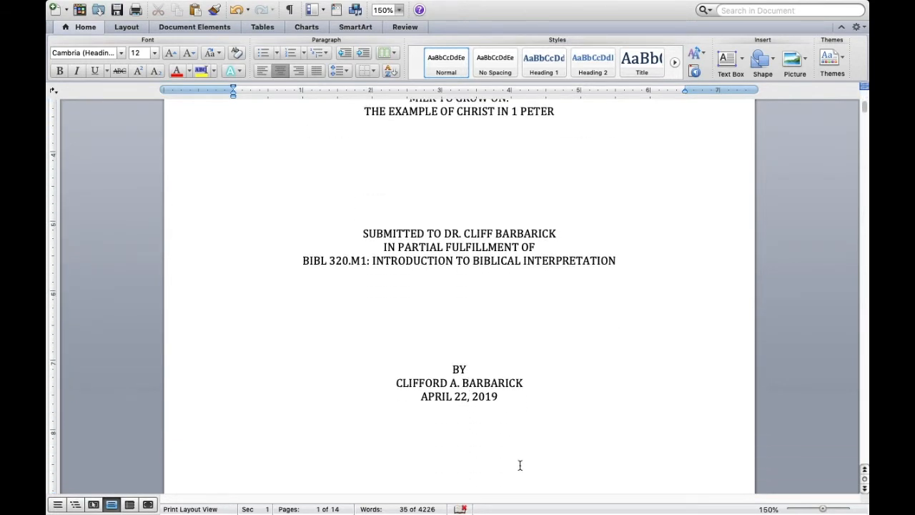
scroll(520, 465, up, 3)
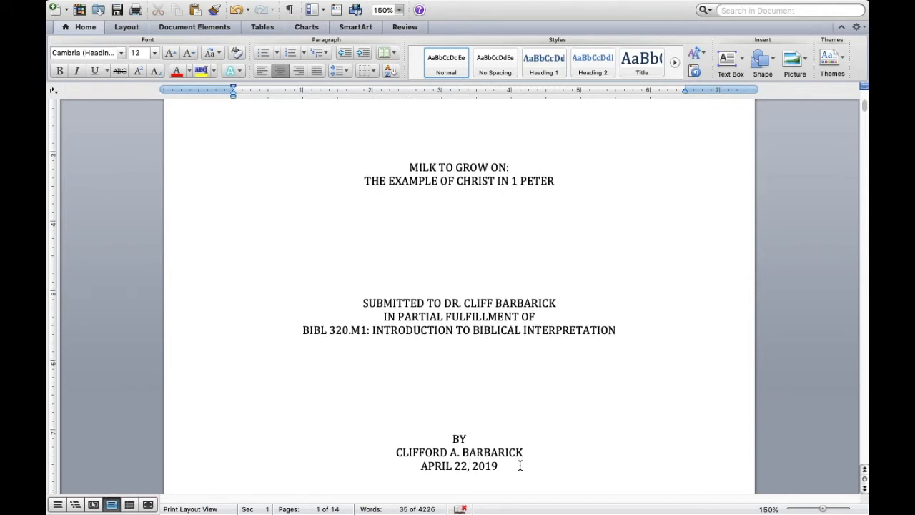